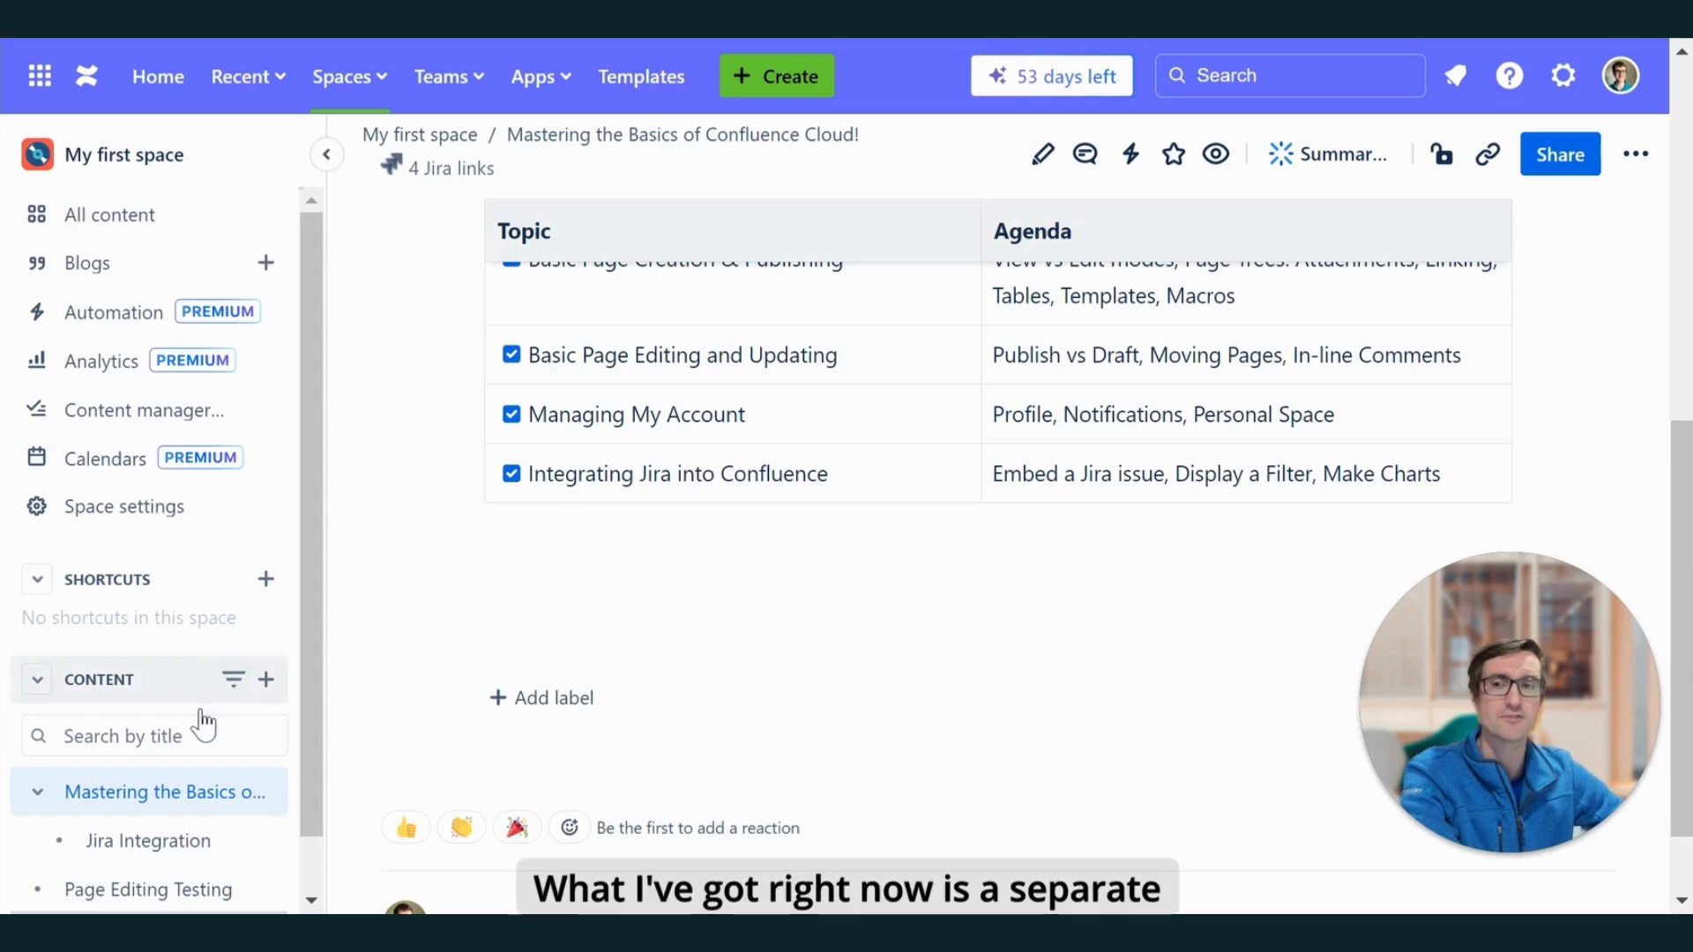
Step: Open the Jira Integration page for editing and start inserting a Jira Issues macro
{"action": "left_click", "coordinate": [126, 845]}
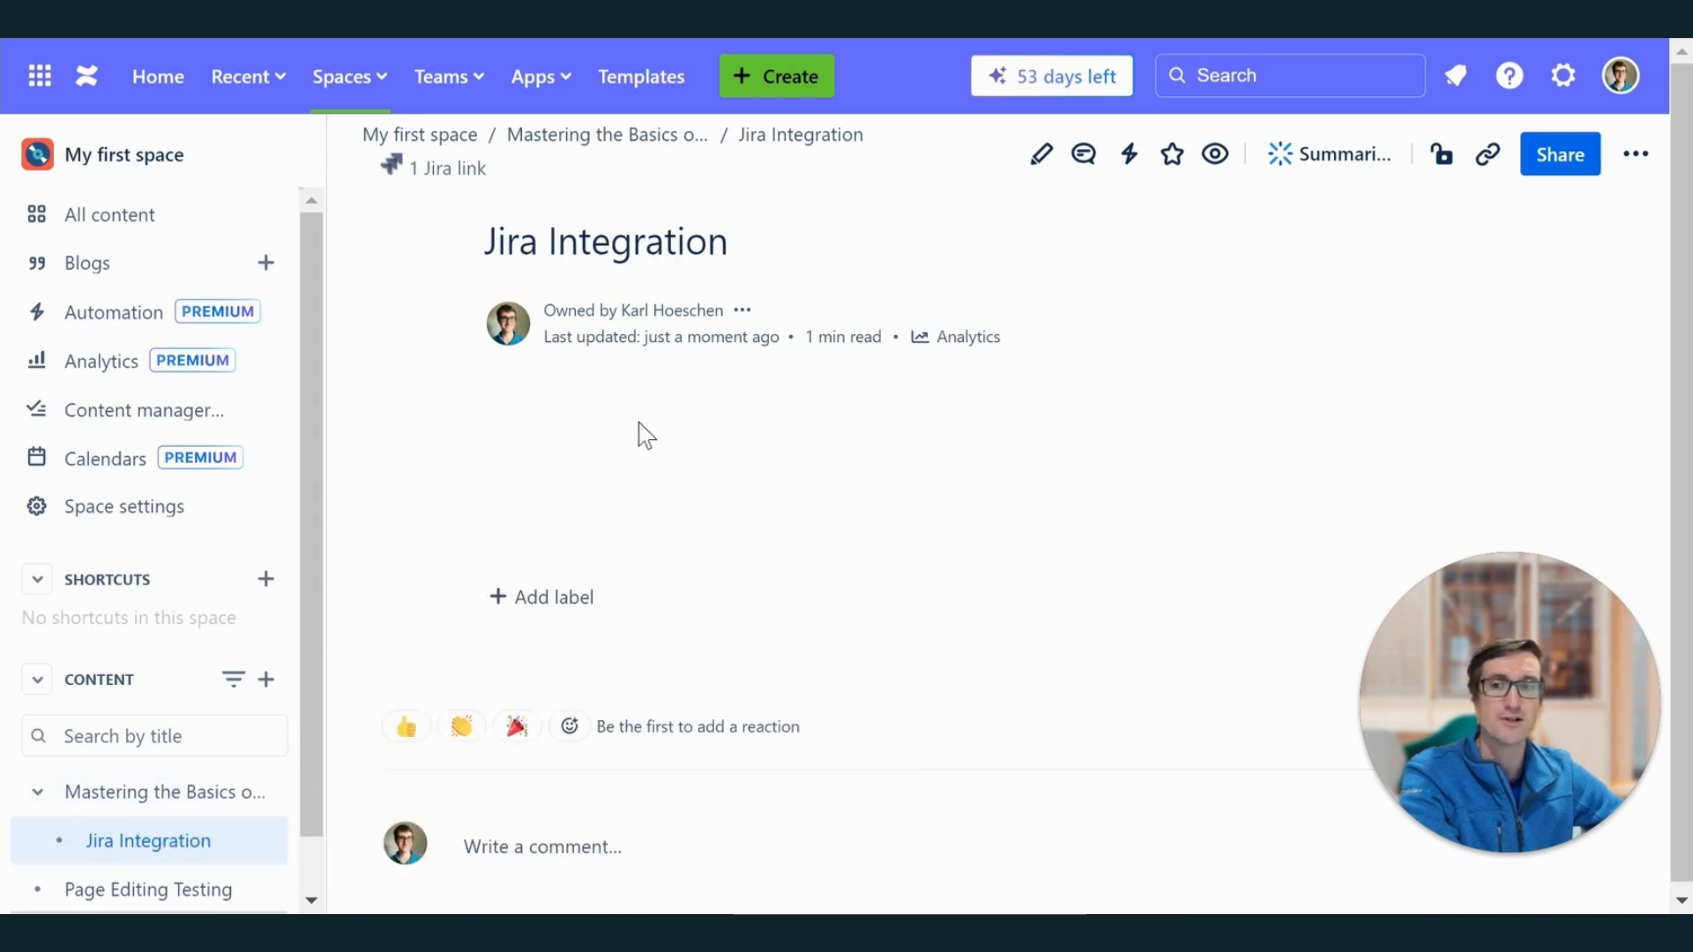
{"action": "key", "text": "e"}
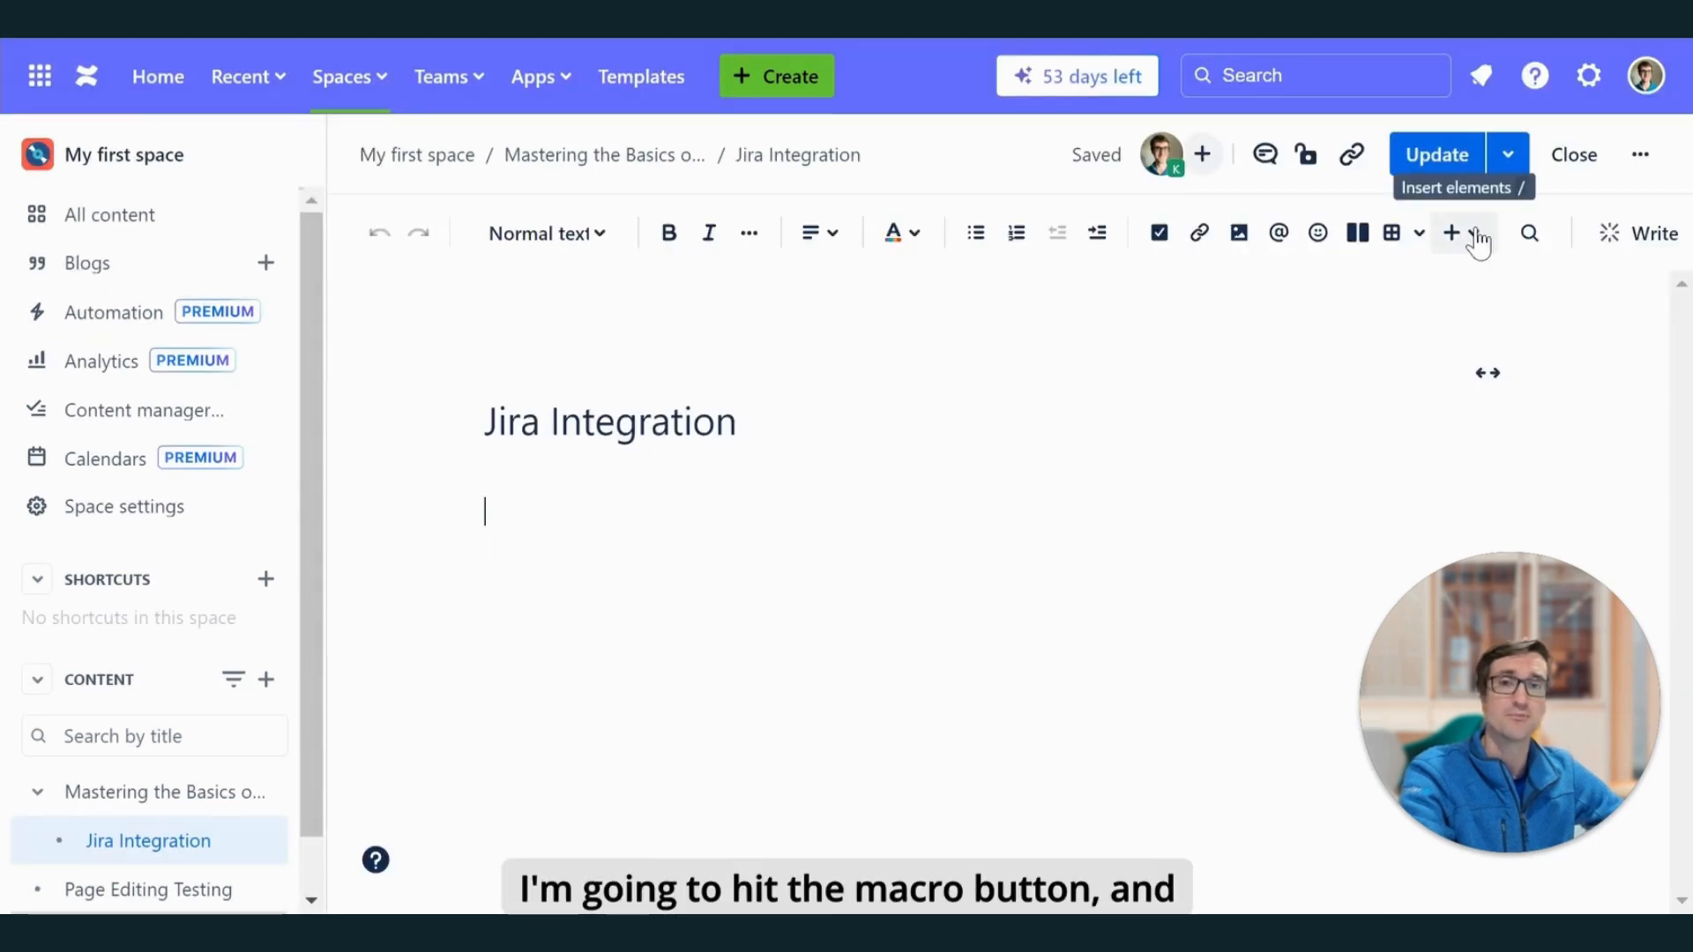
{"action": "left_click", "coordinate": [1447, 238]}
{"action": "type", "text": "jira"}
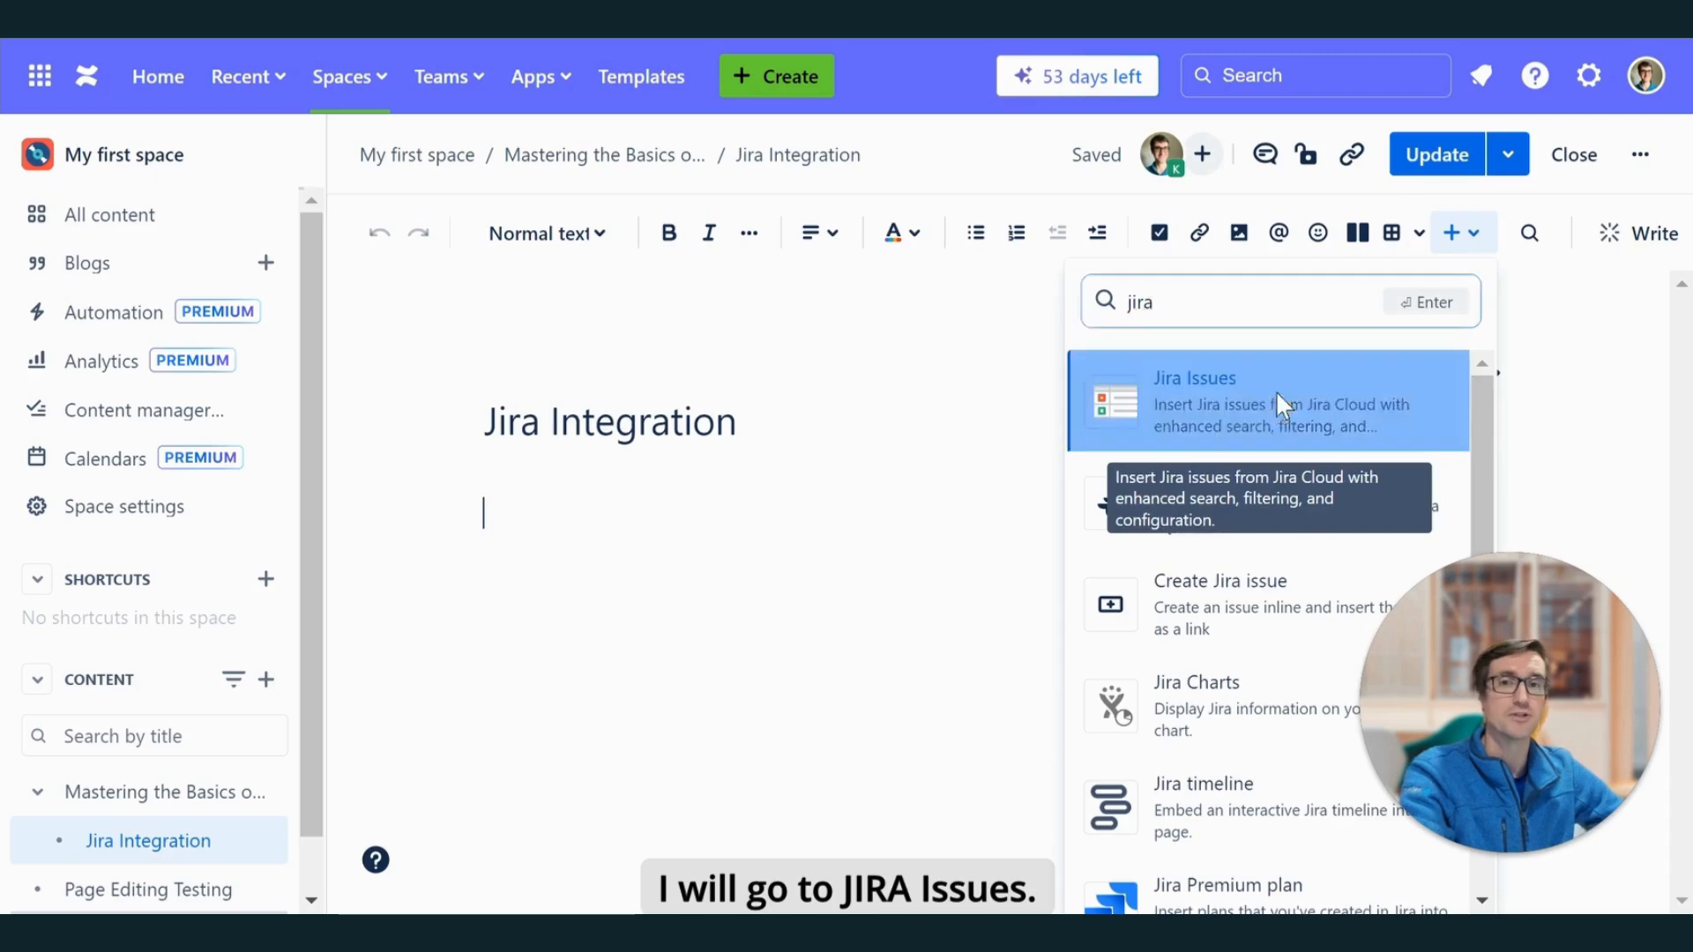
{"action": "left_click", "coordinate": [1276, 389]}
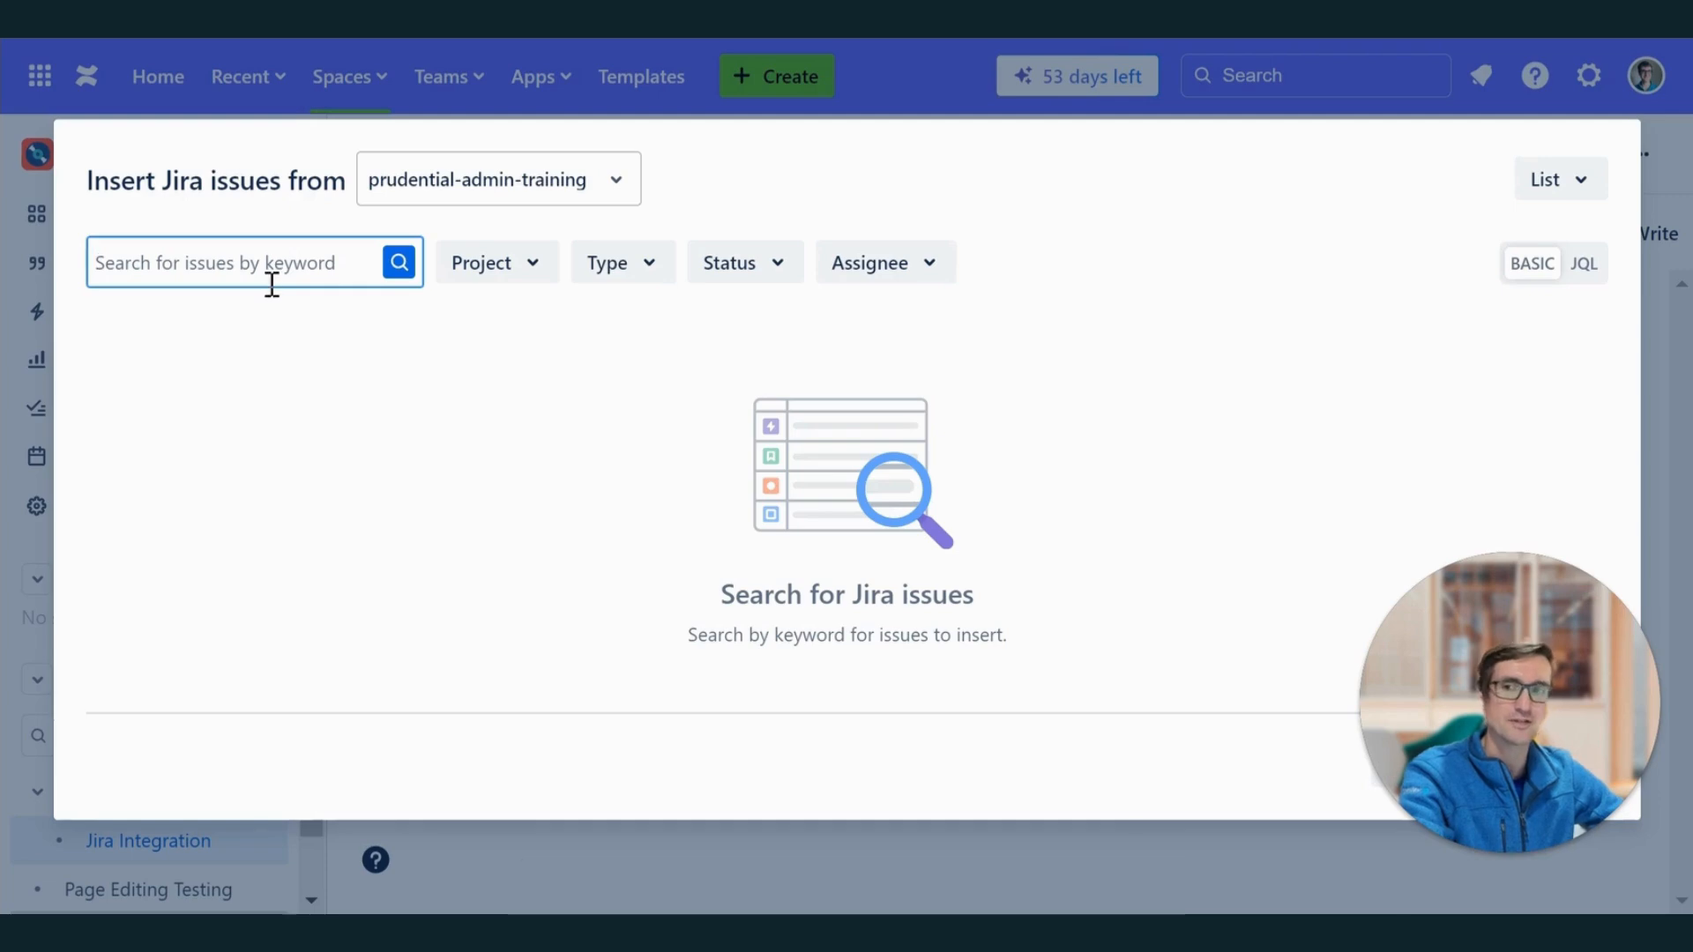
Step: Filter the Jira issues to insert by the Sample Scrum Project
{"action": "left_click", "coordinate": [480, 279]}
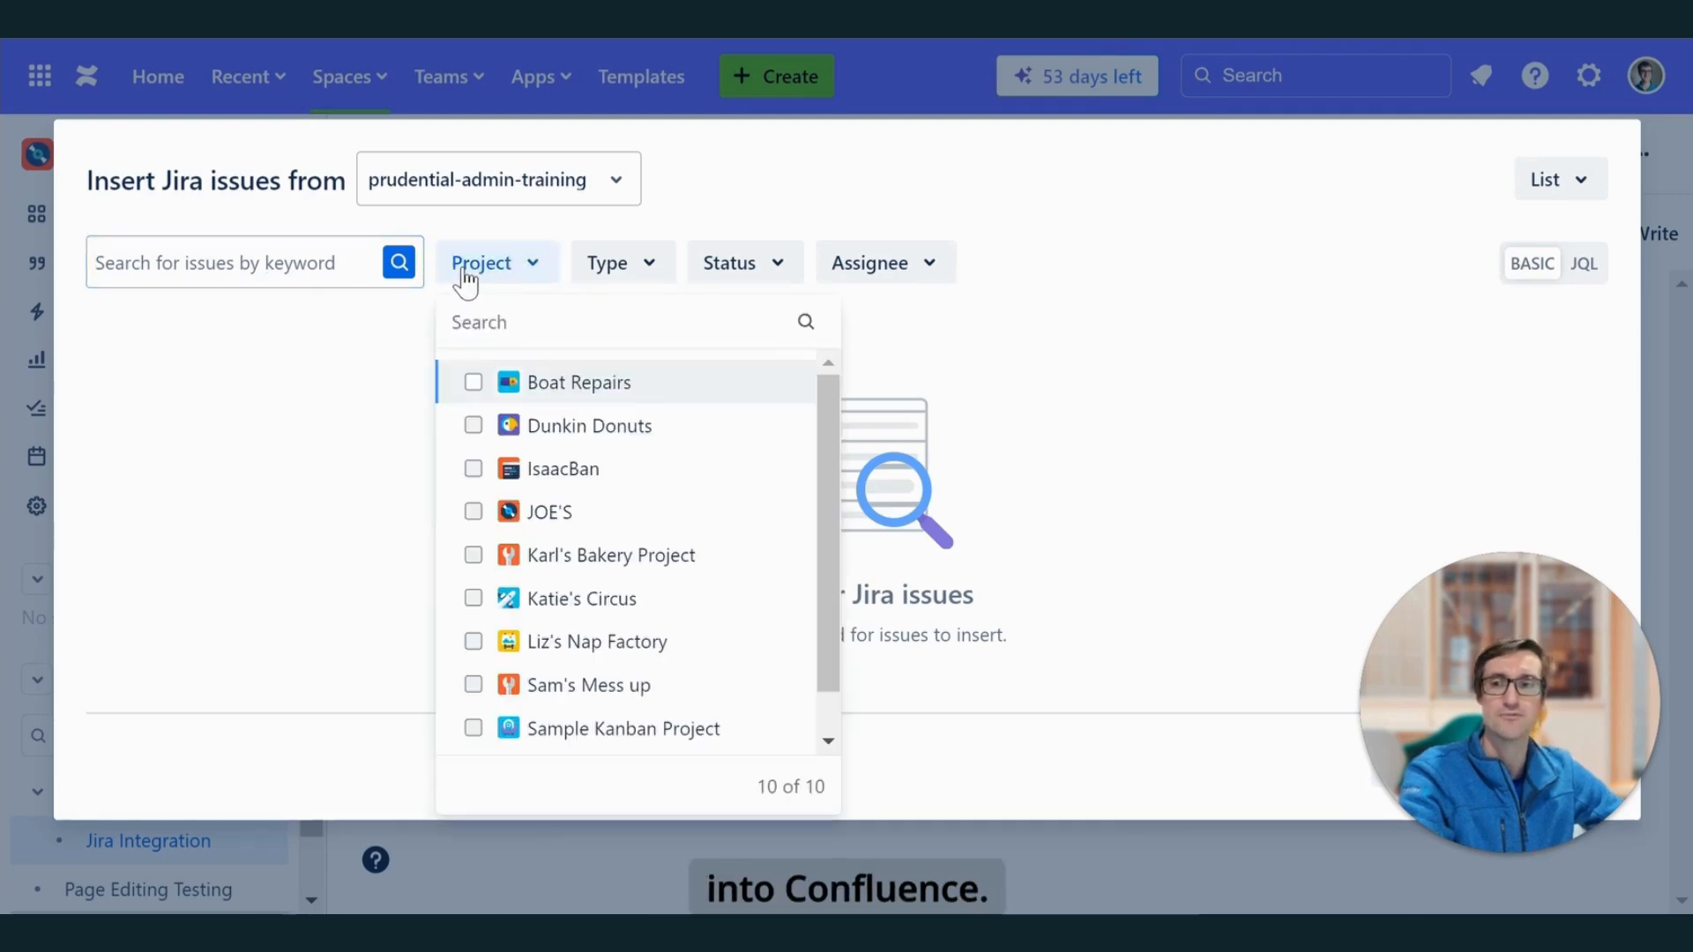
{"action": "scroll", "coordinate": [529, 476], "scroll_direction": "down", "scroll_amount": 1}
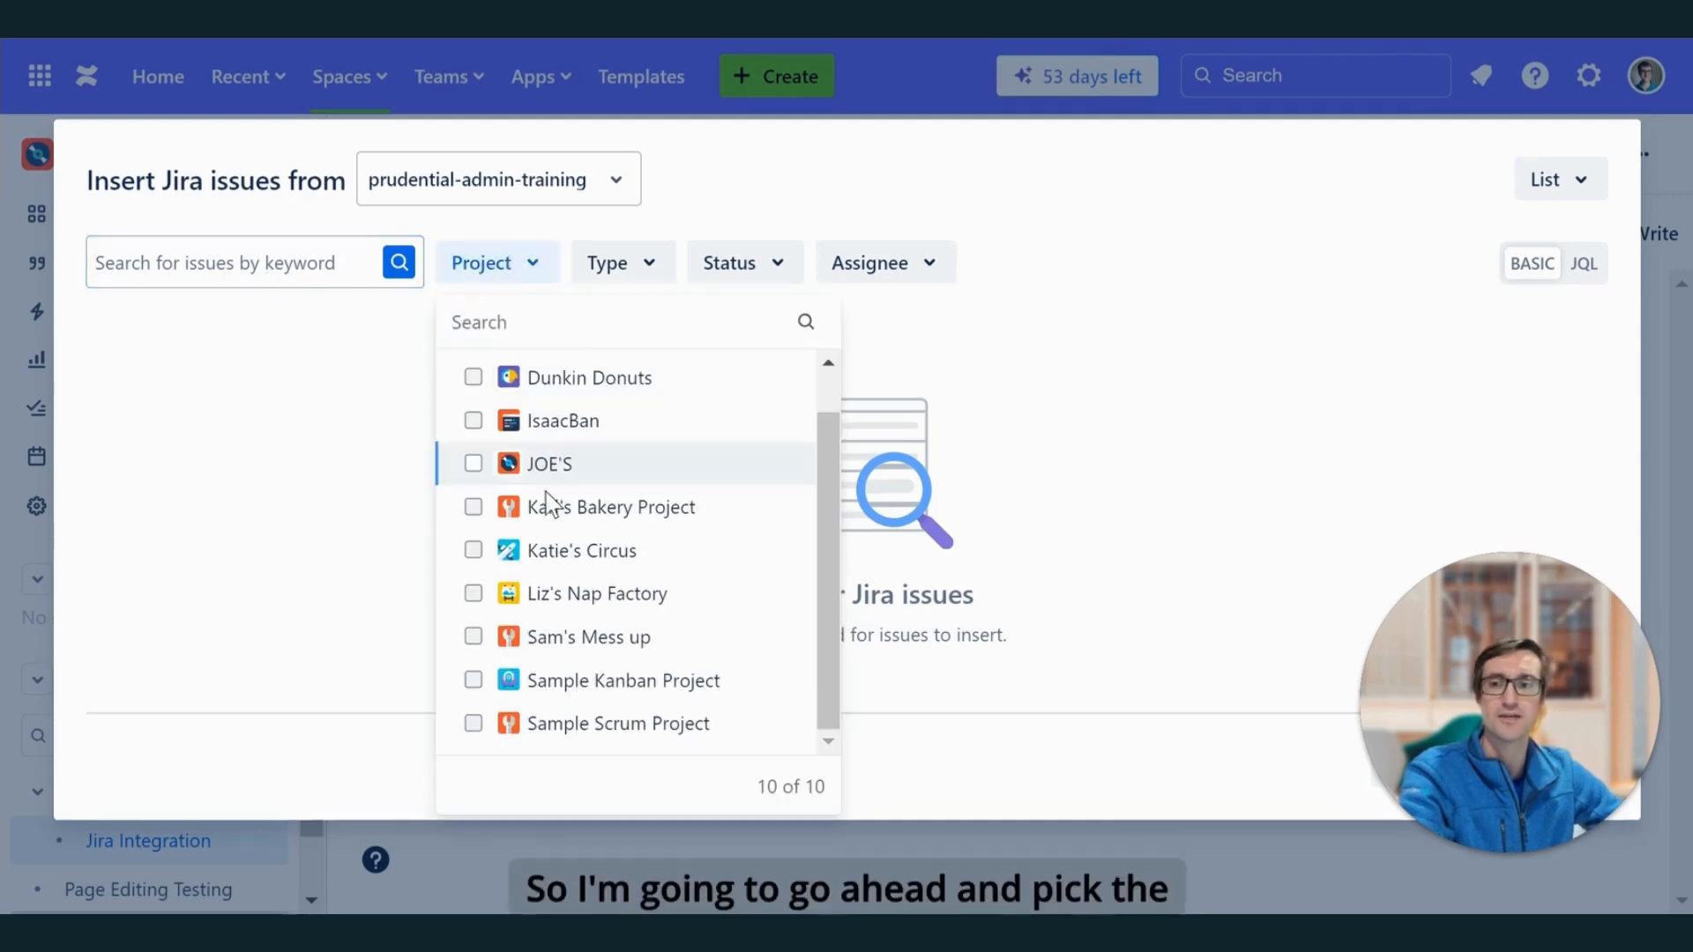
{"action": "left_click", "coordinate": [473, 724]}
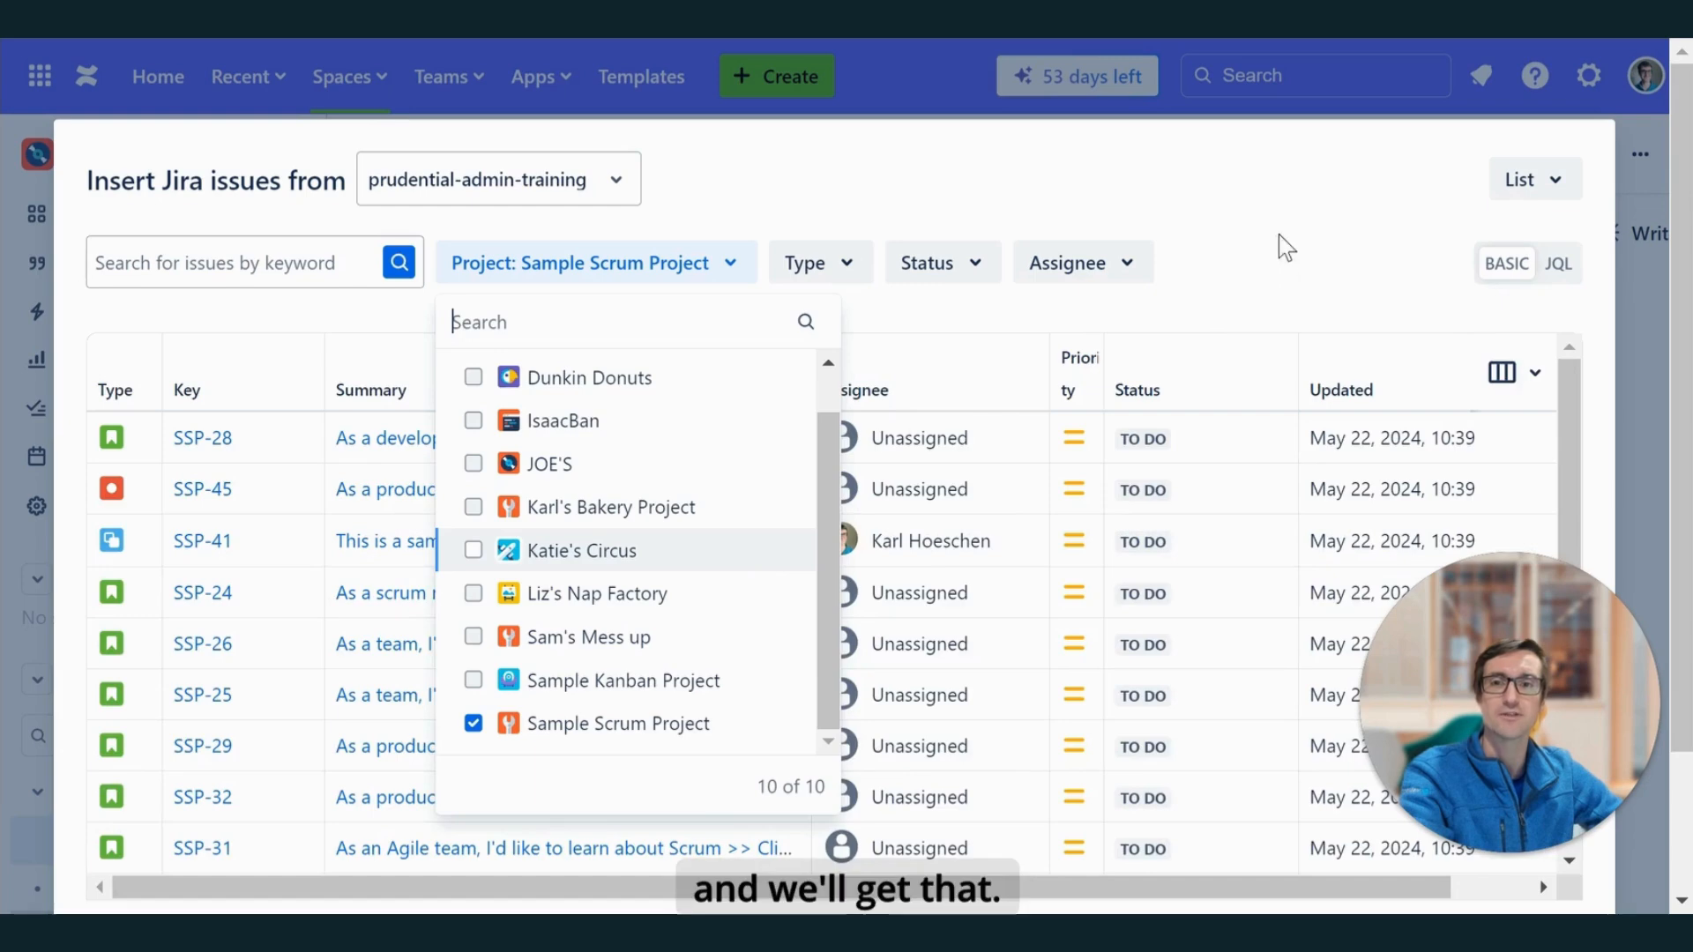
{"action": "left_click", "coordinate": [1278, 246]}
Step: Preview the filtered issues as an inline link and return to the list display
{"action": "left_click", "coordinate": [1547, 186]}
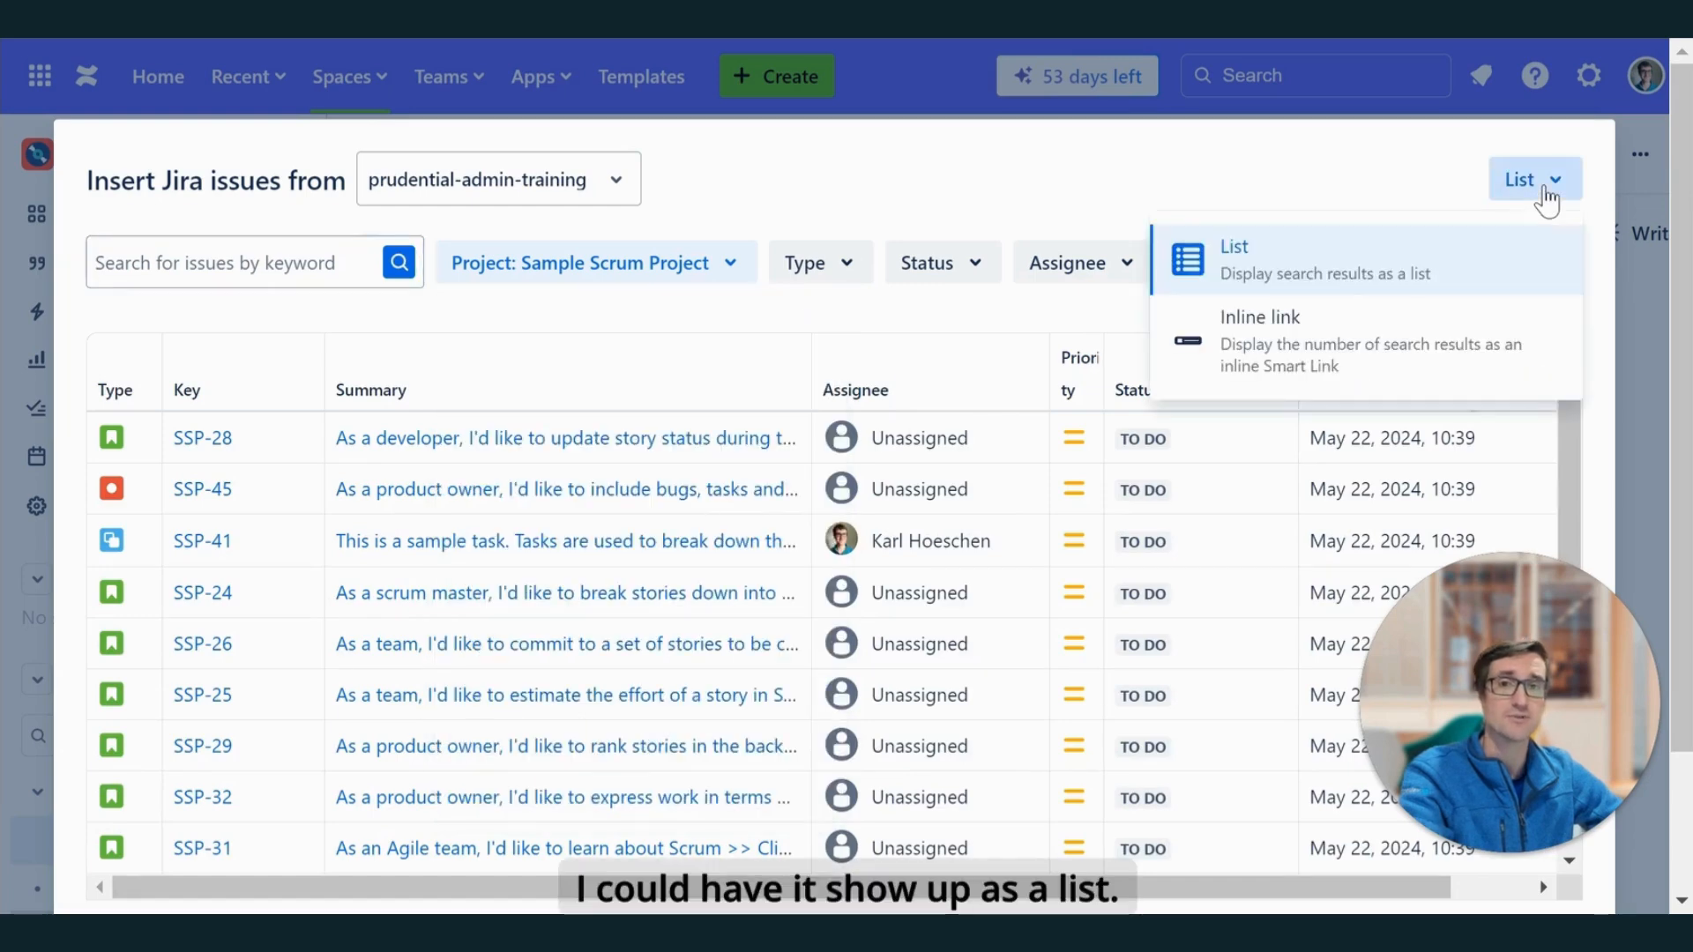
{"action": "left_click", "coordinate": [1314, 367]}
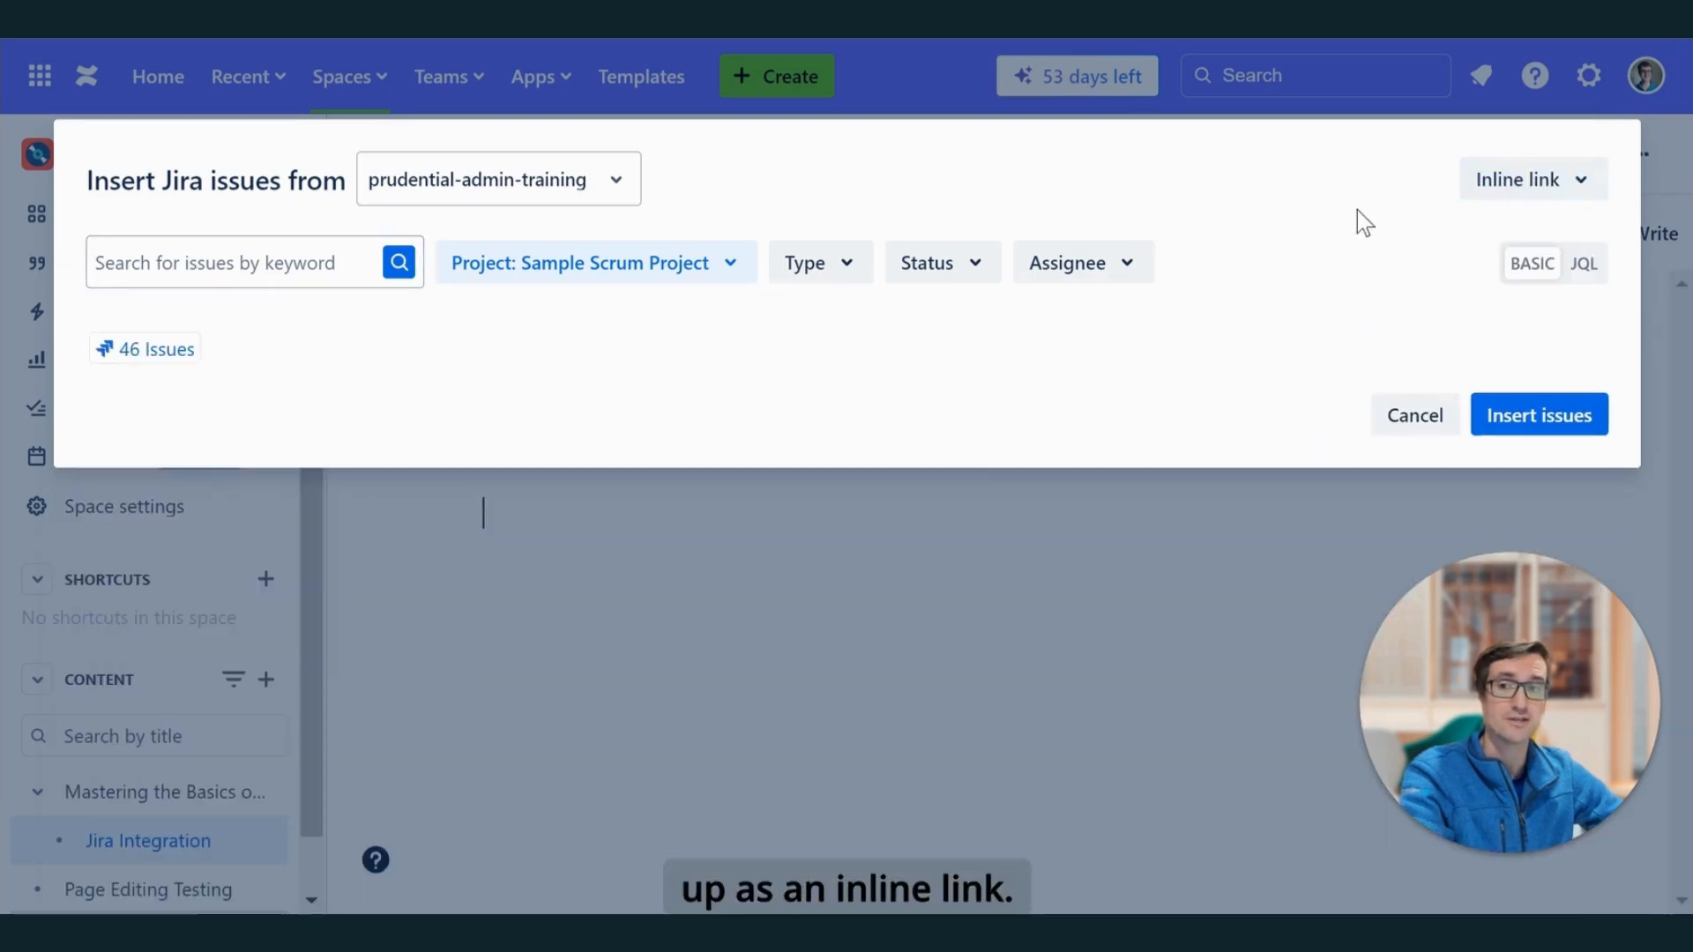
{"action": "left_click", "coordinate": [1517, 187]}
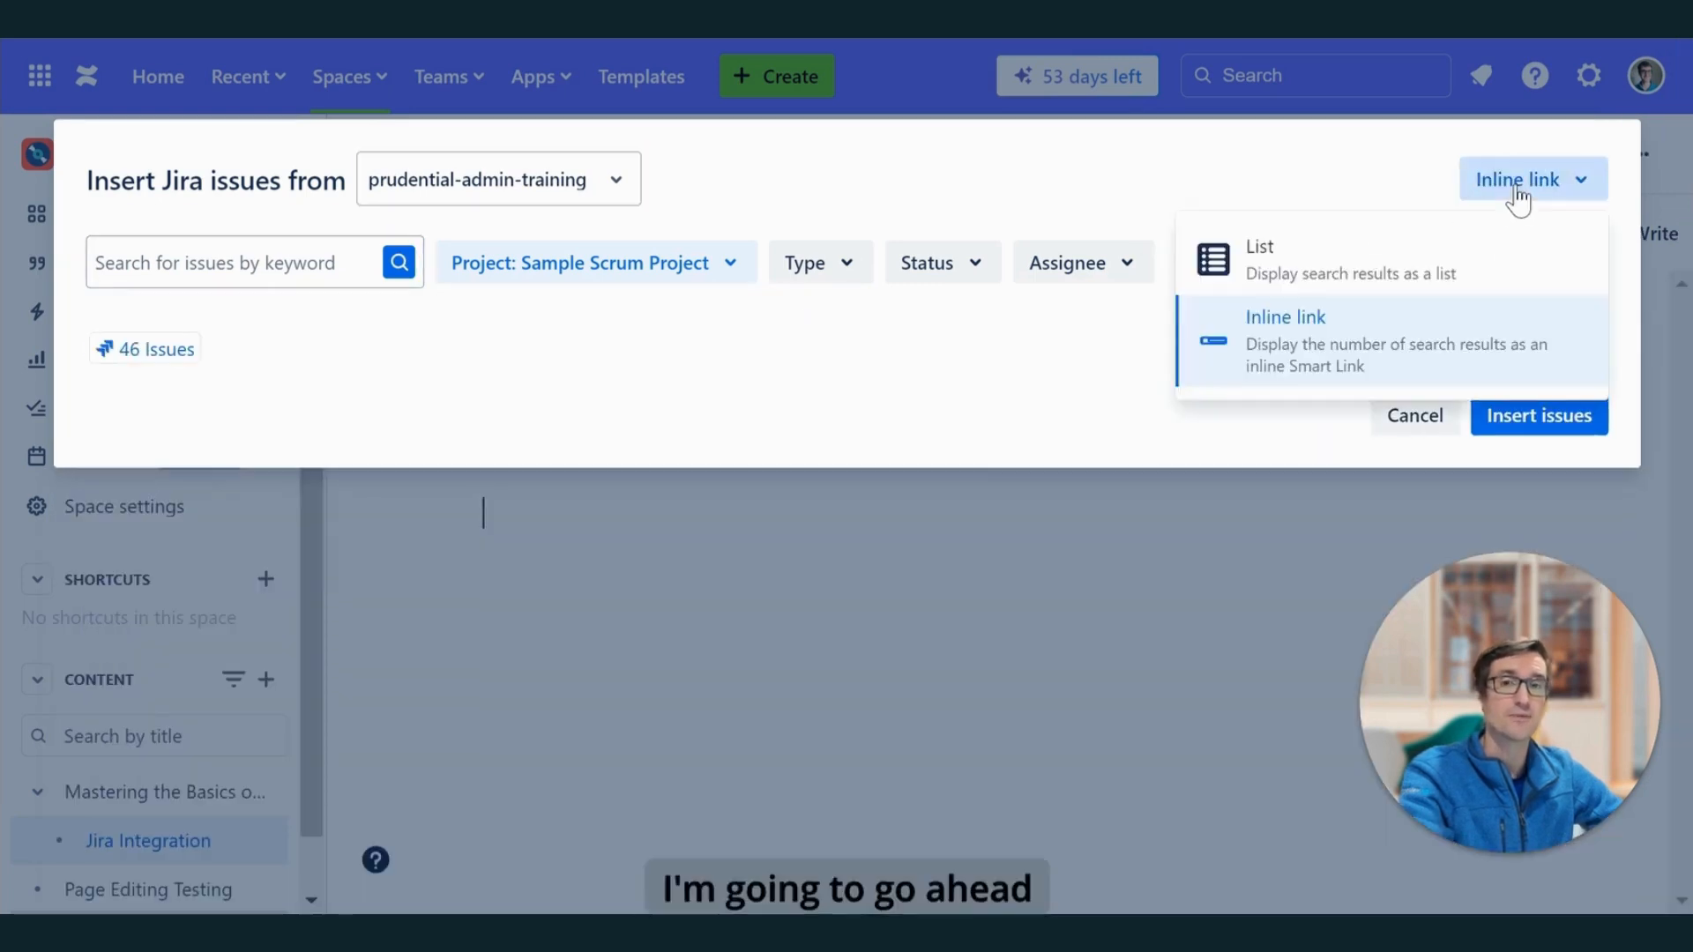
{"action": "left_click", "coordinate": [1436, 249]}
Step: Insert the Sample Scrum Project issues as a list and publish the updated page
{"action": "left_click_drag", "start_coordinate": [1446, 680], "coordinate": [123, 683]}
{"action": "scroll", "coordinate": [1469, 446], "scroll_direction": "down", "scroll_amount": 10}
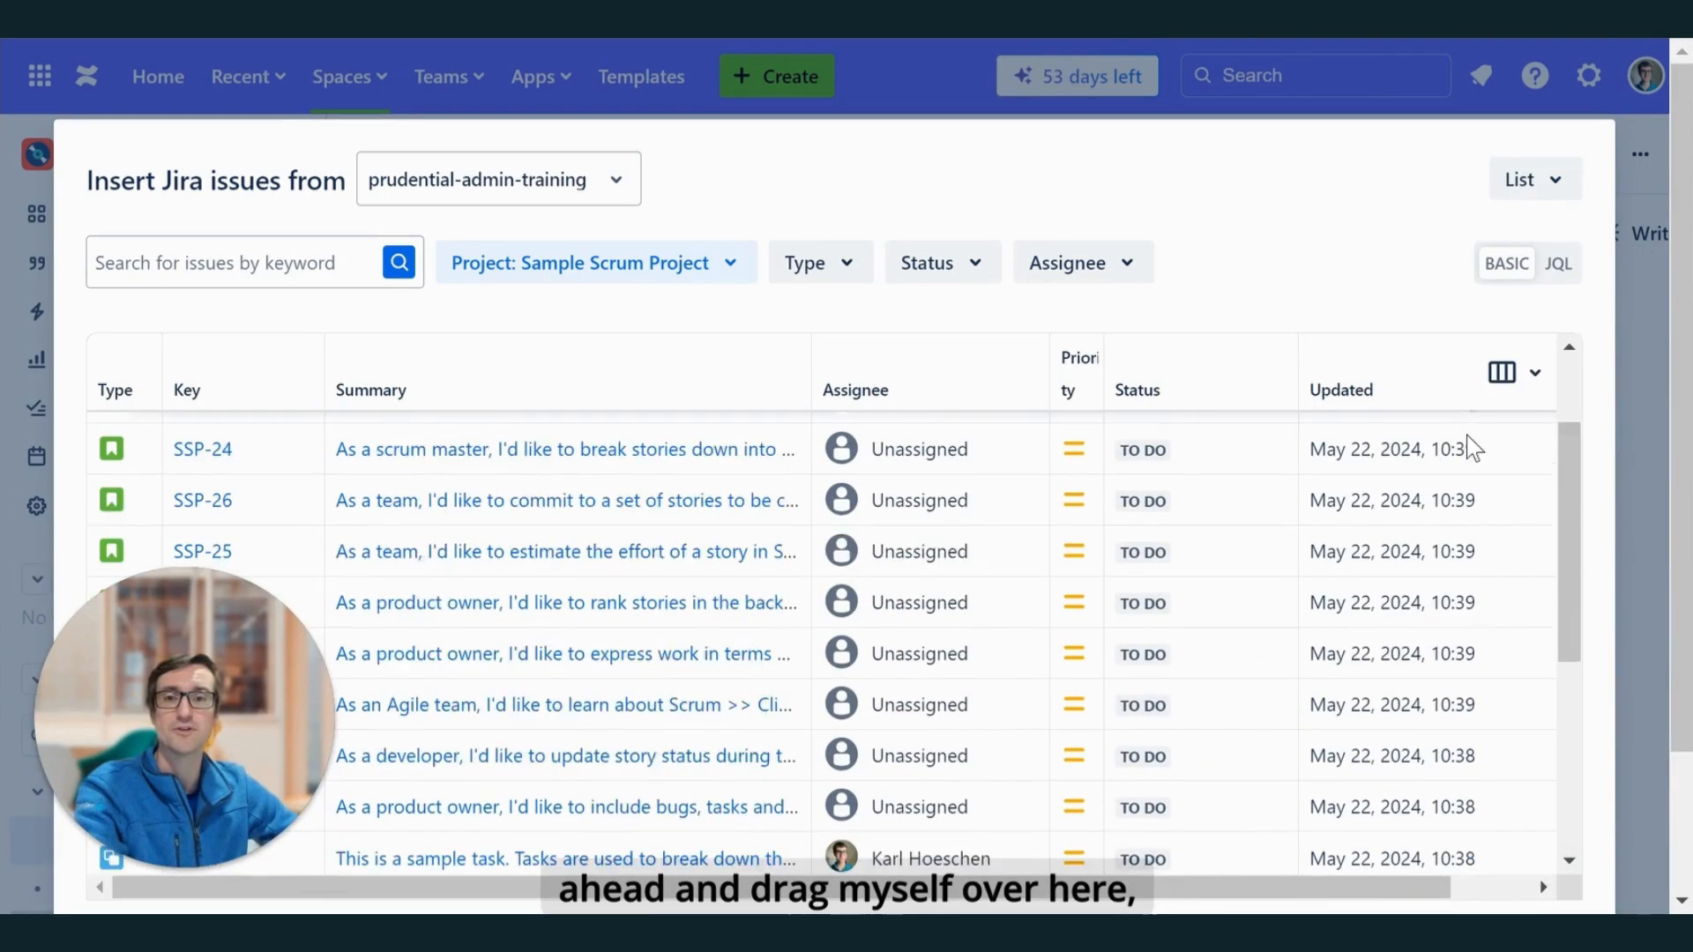
{"action": "scroll", "coordinate": [1589, 567], "scroll_direction": "down", "scroll_amount": 2}
{"action": "left_click", "coordinate": [1467, 787]}
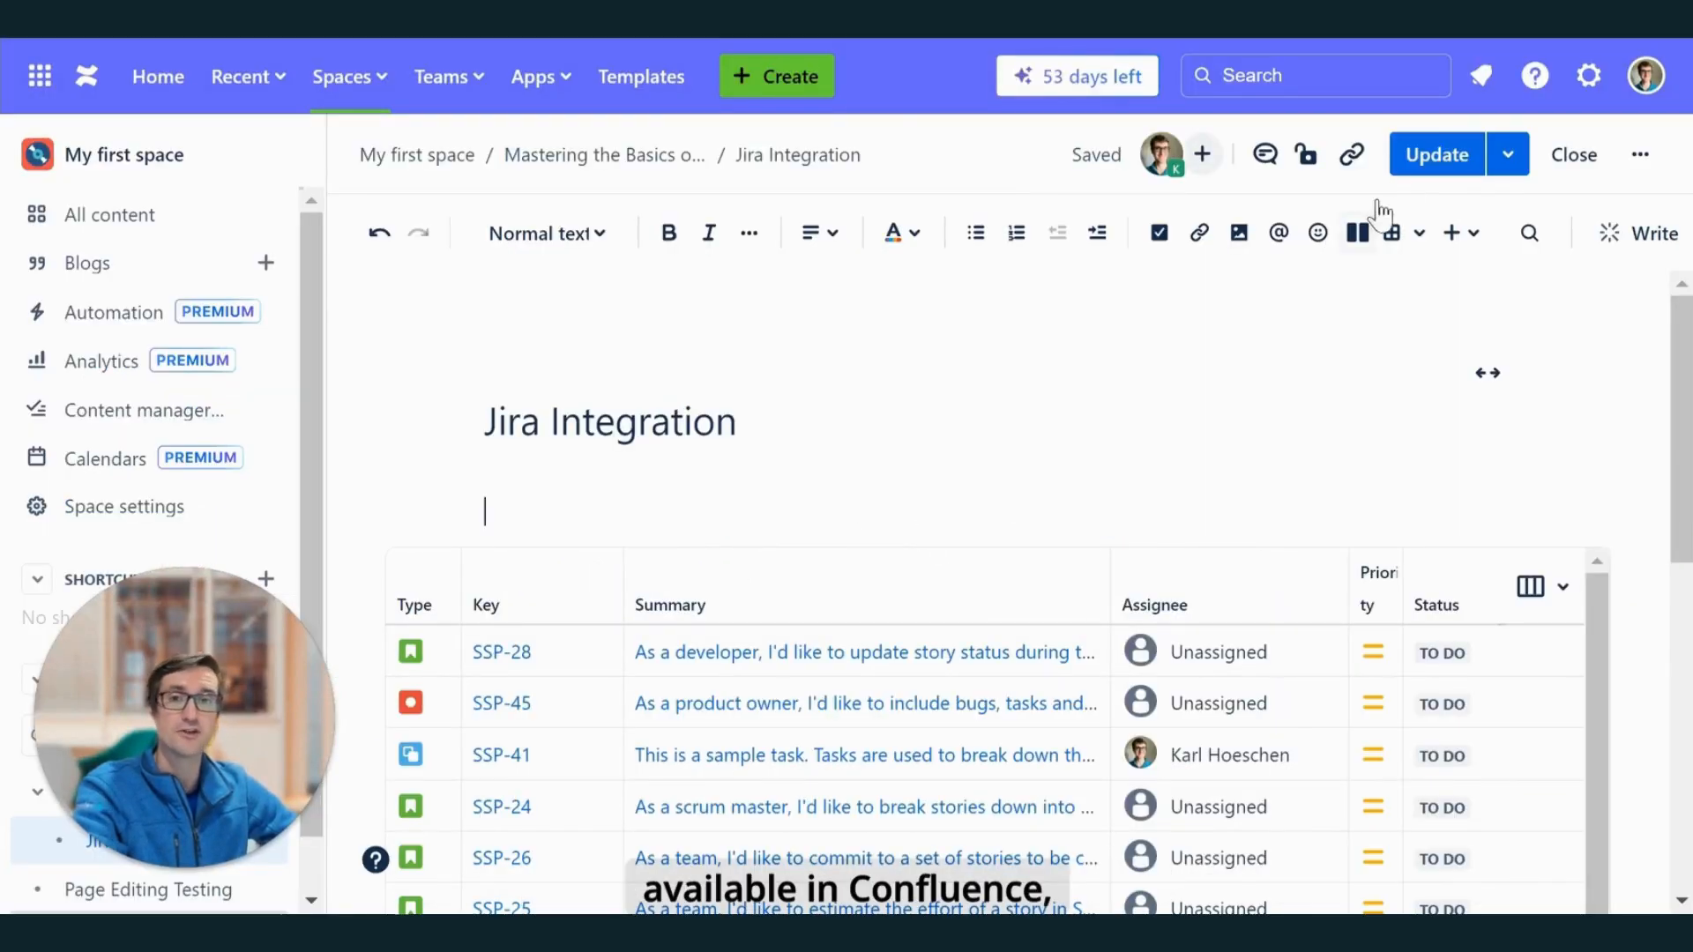
{"action": "left_click", "coordinate": [1437, 154]}
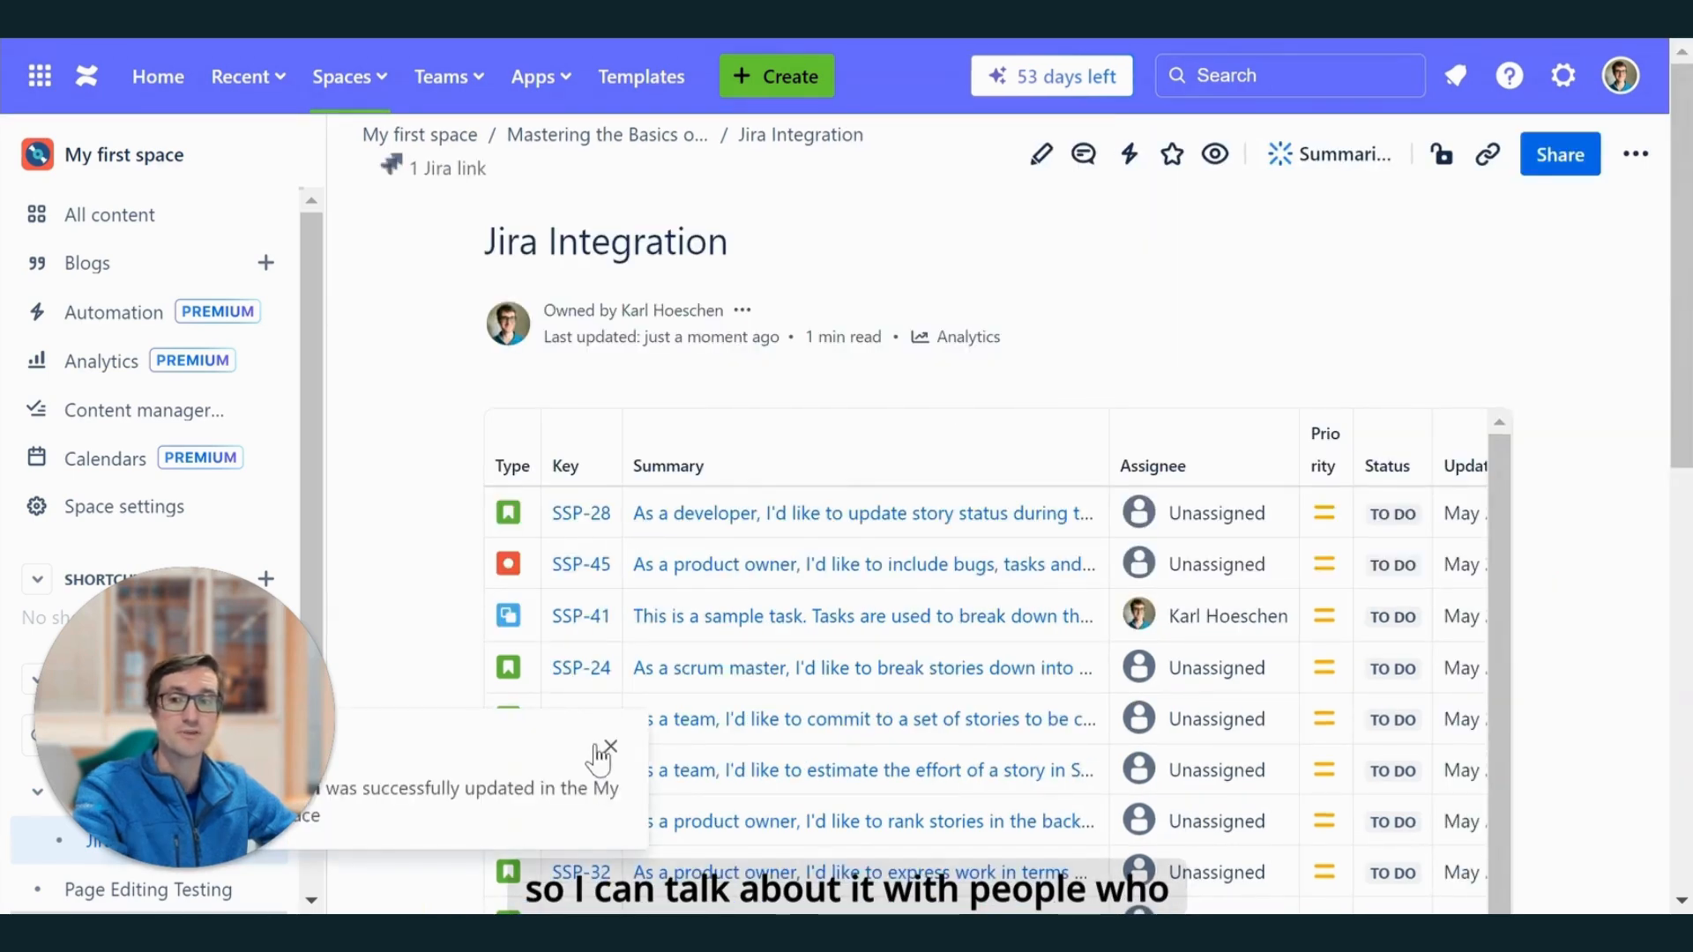
{"action": "left_click", "coordinate": [609, 748]}
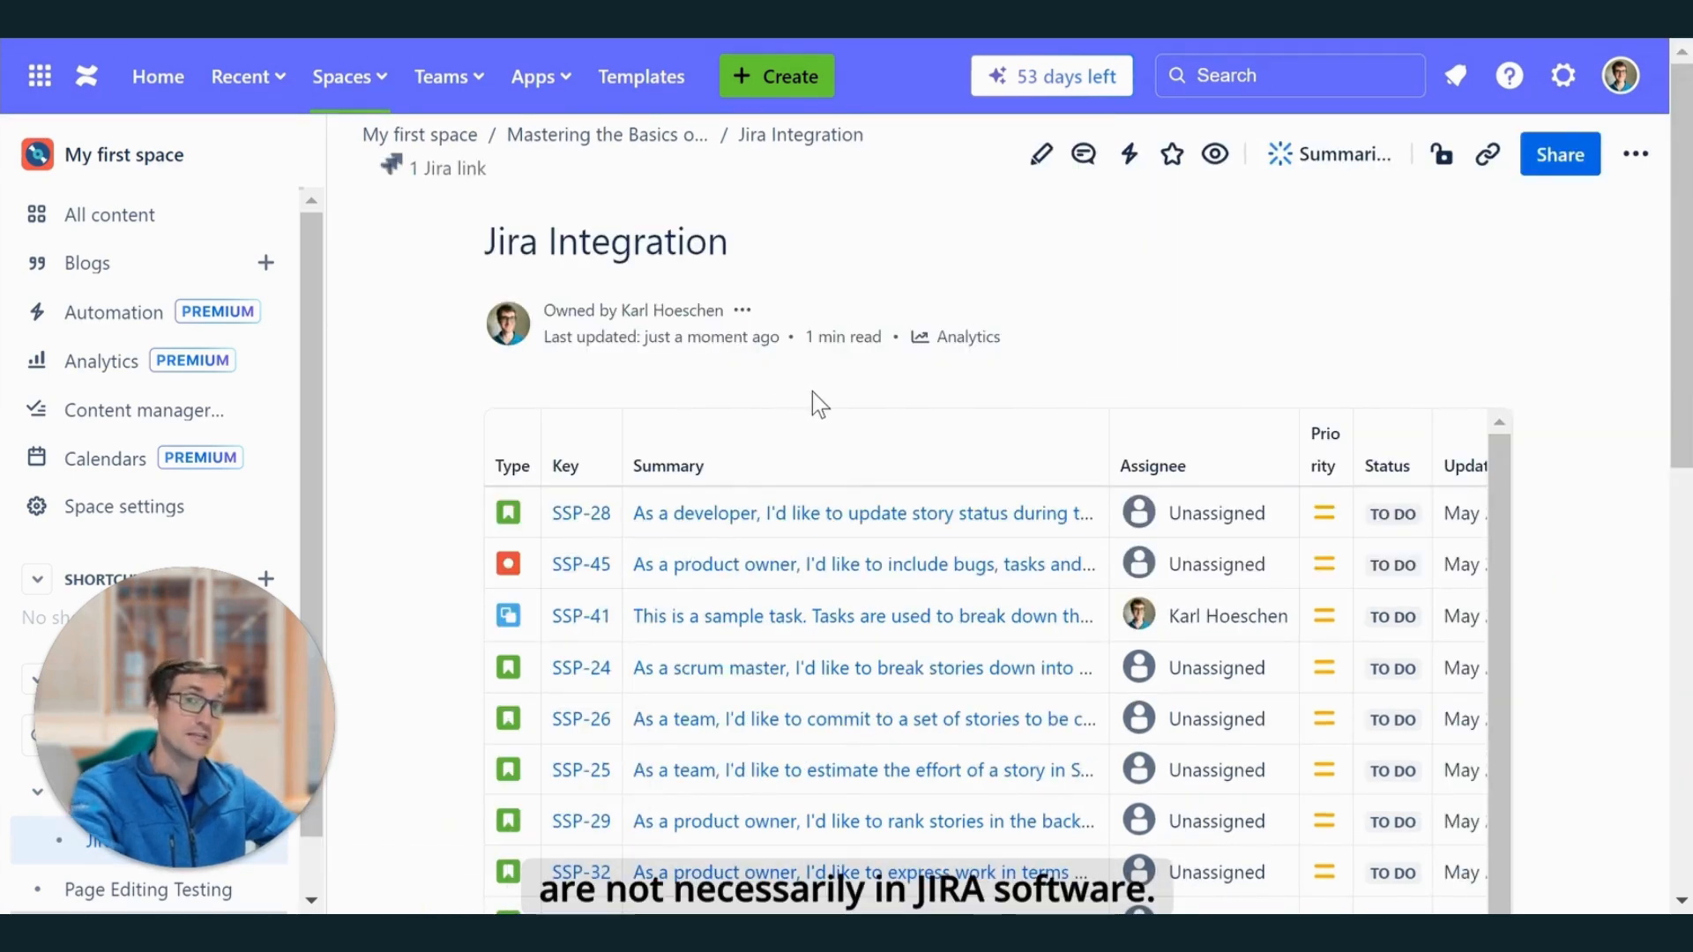
{"action": "scroll", "coordinate": [1044, 333], "scroll_direction": "down", "scroll_amount": 2}
{"action": "scroll", "coordinate": [1024, 388], "scroll_direction": "up", "scroll_amount": 2}
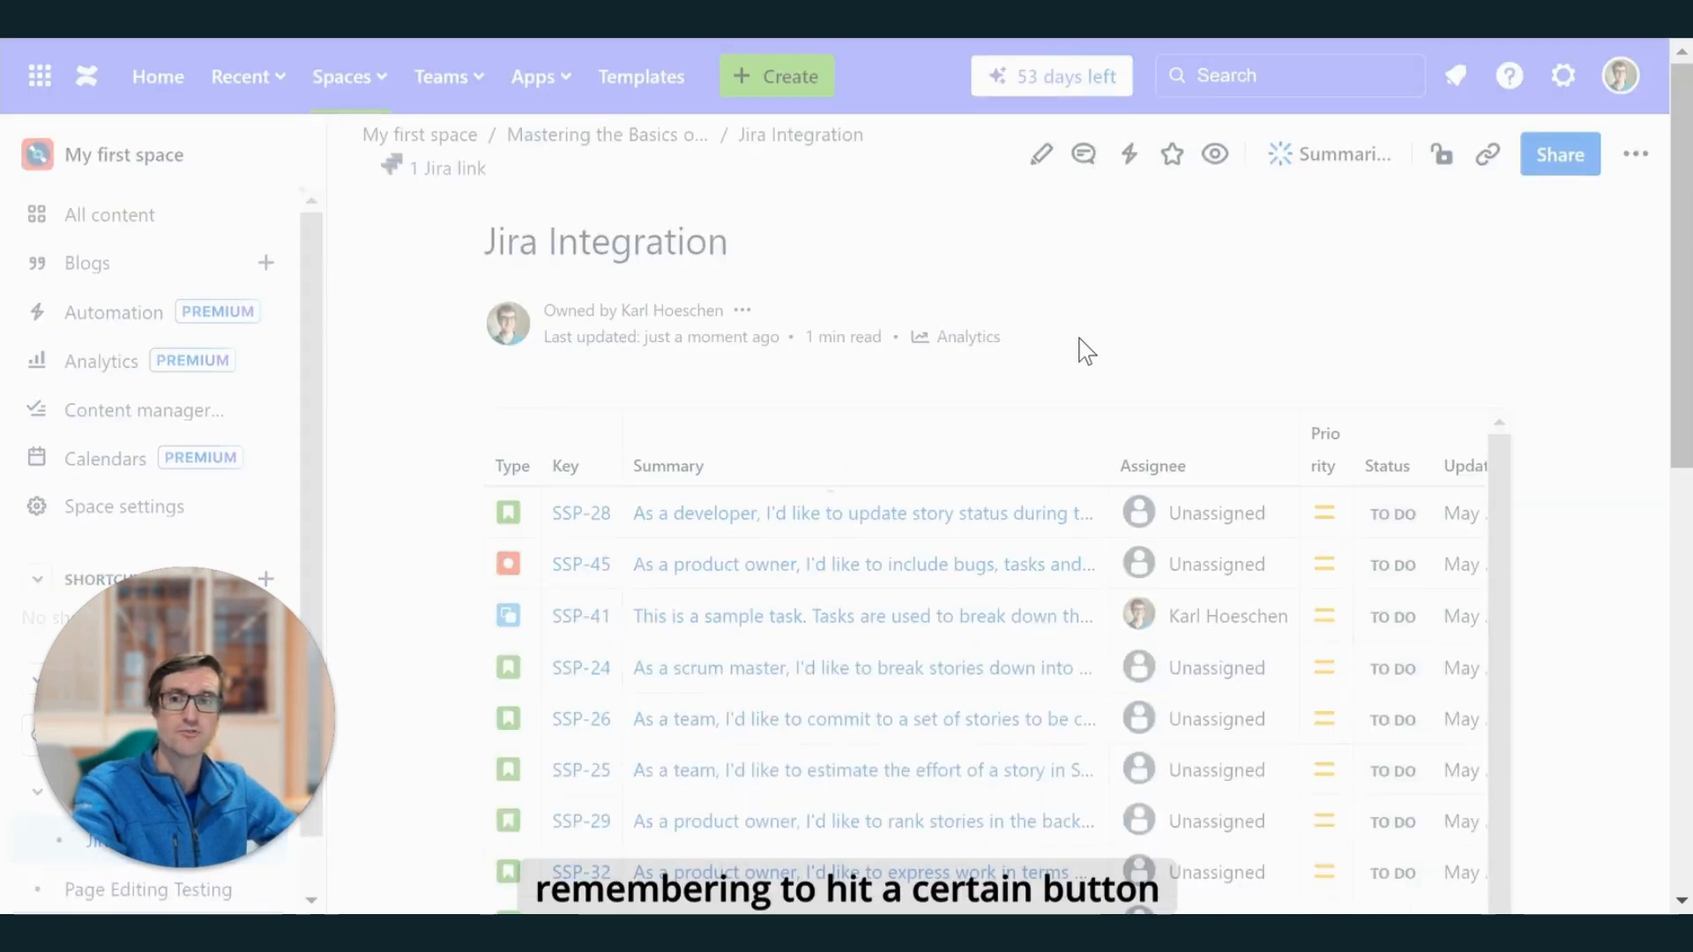
Step: Edit the page again, add another Jira Issues macro above the list, and search it for "ssp-1"
{"action": "key", "text": "e"}
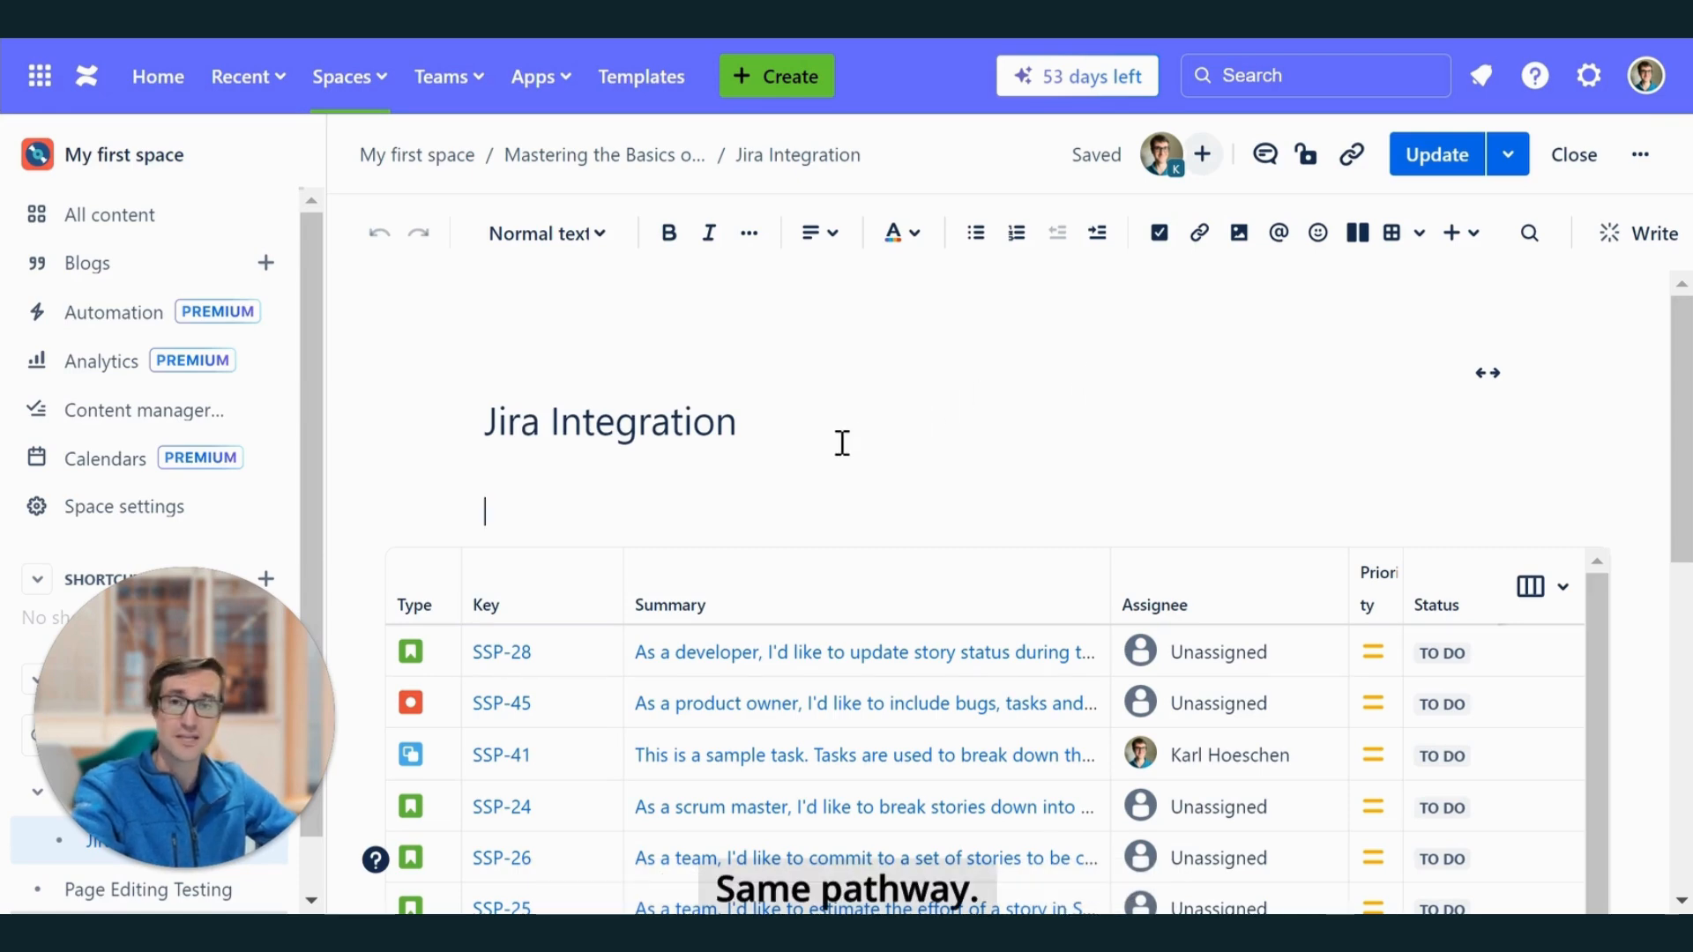
{"action": "left_click", "coordinate": [1478, 243]}
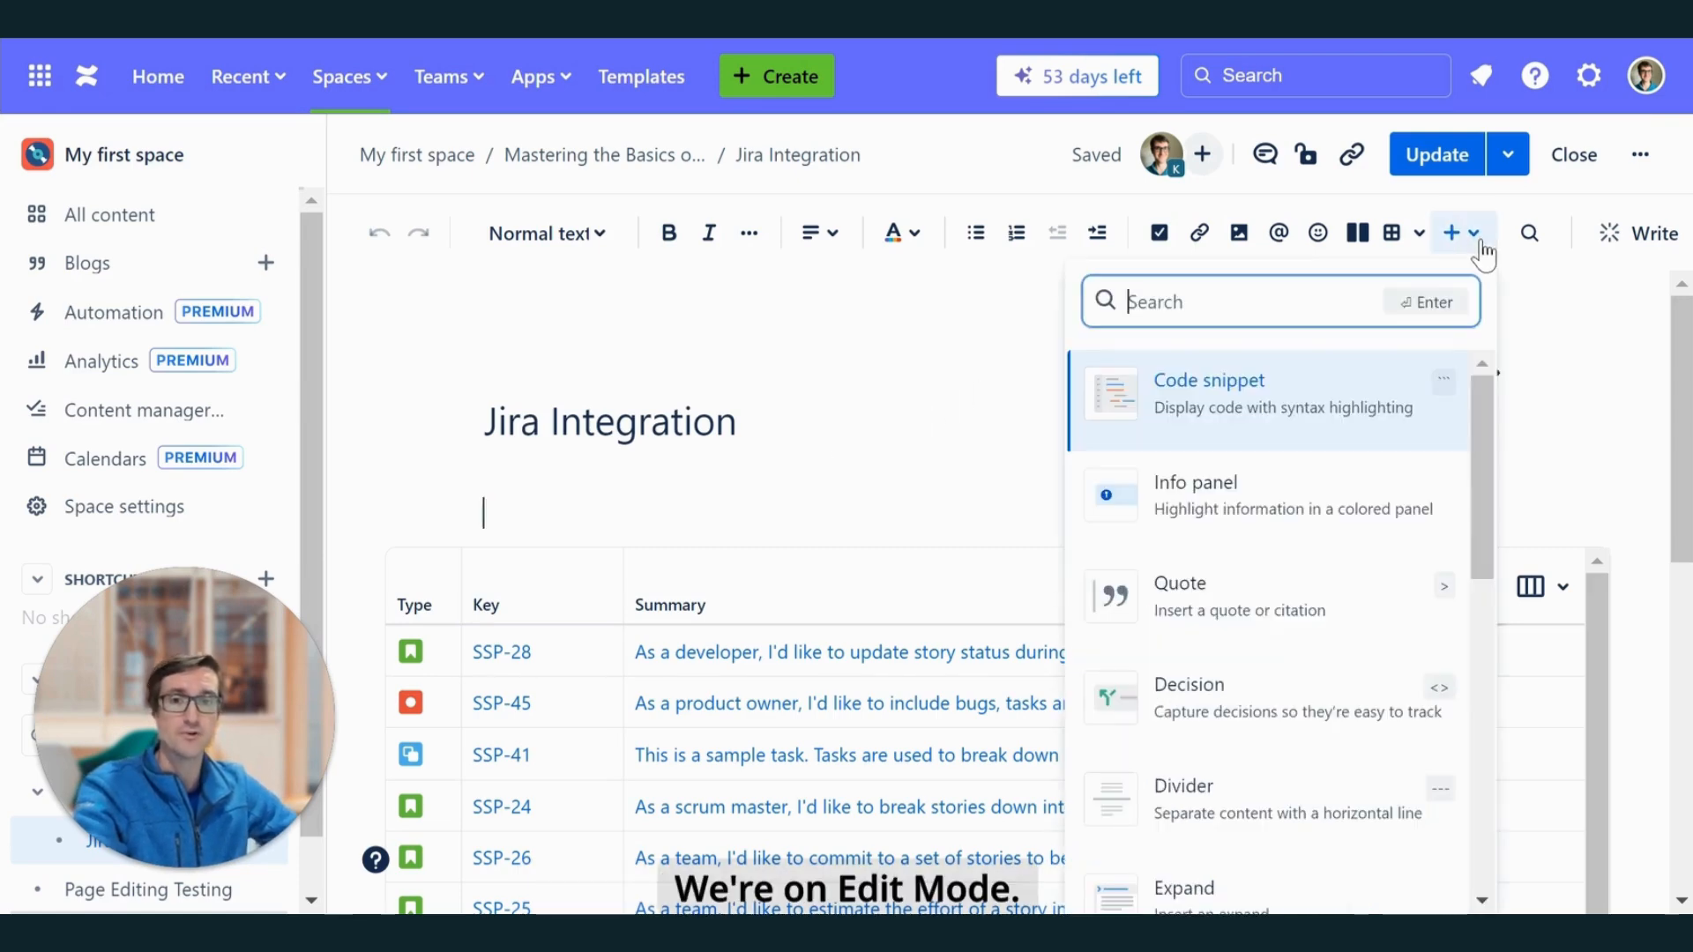
{"action": "type", "text": "jira"}
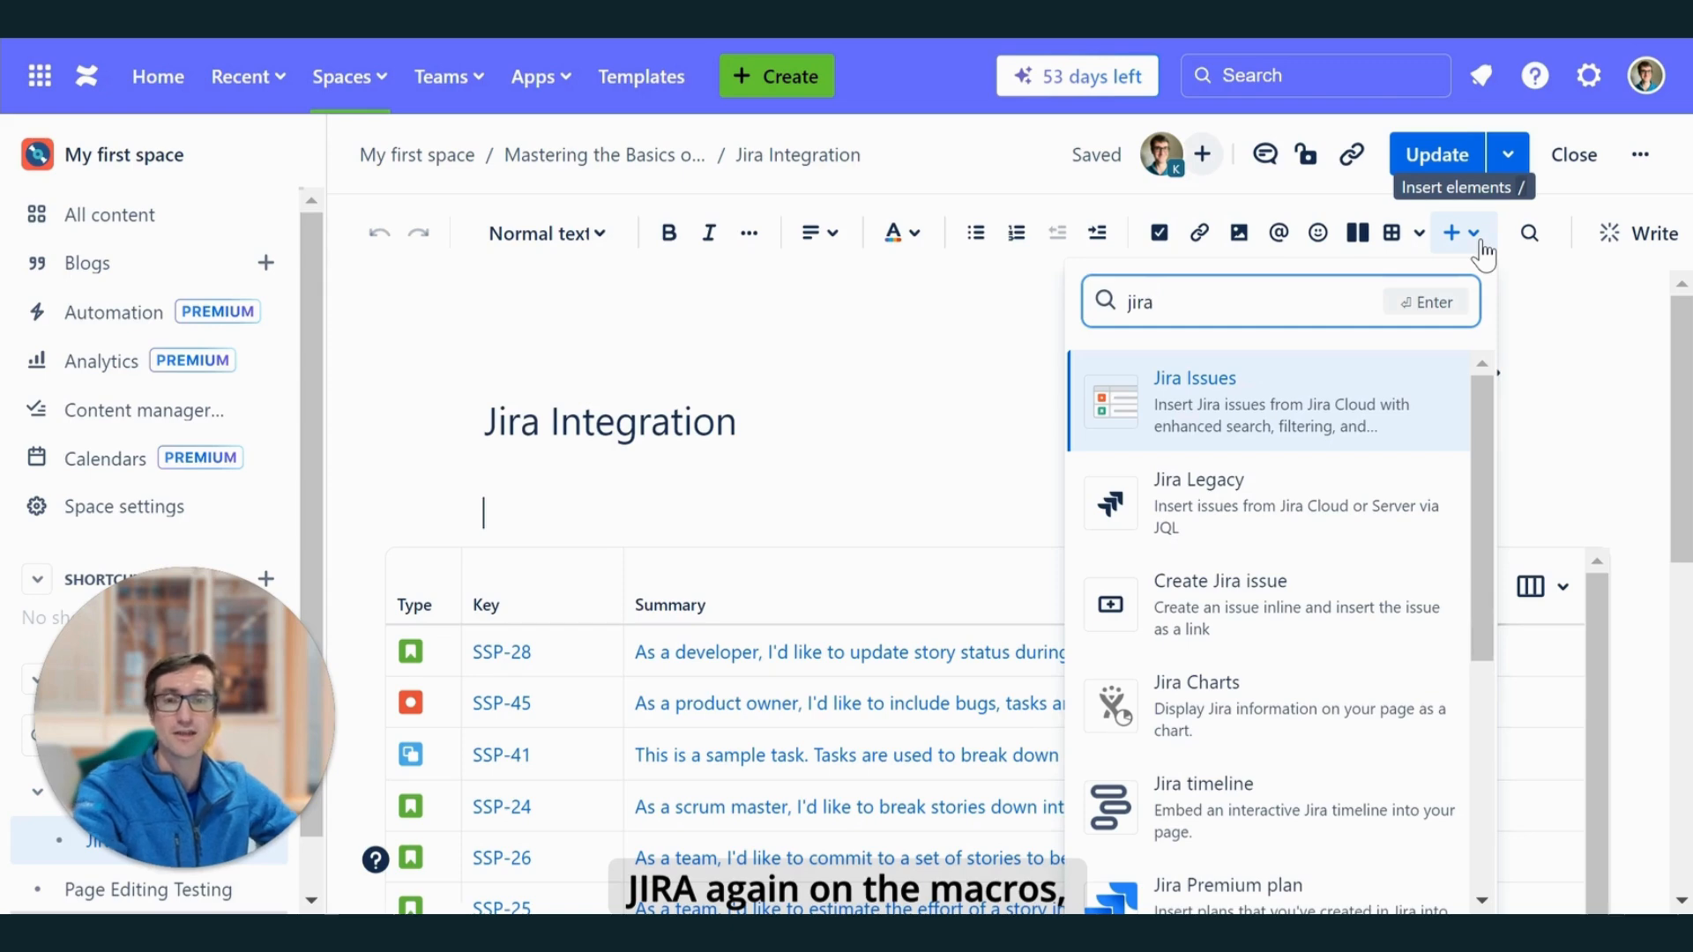
{"action": "key", "text": "Escape"}
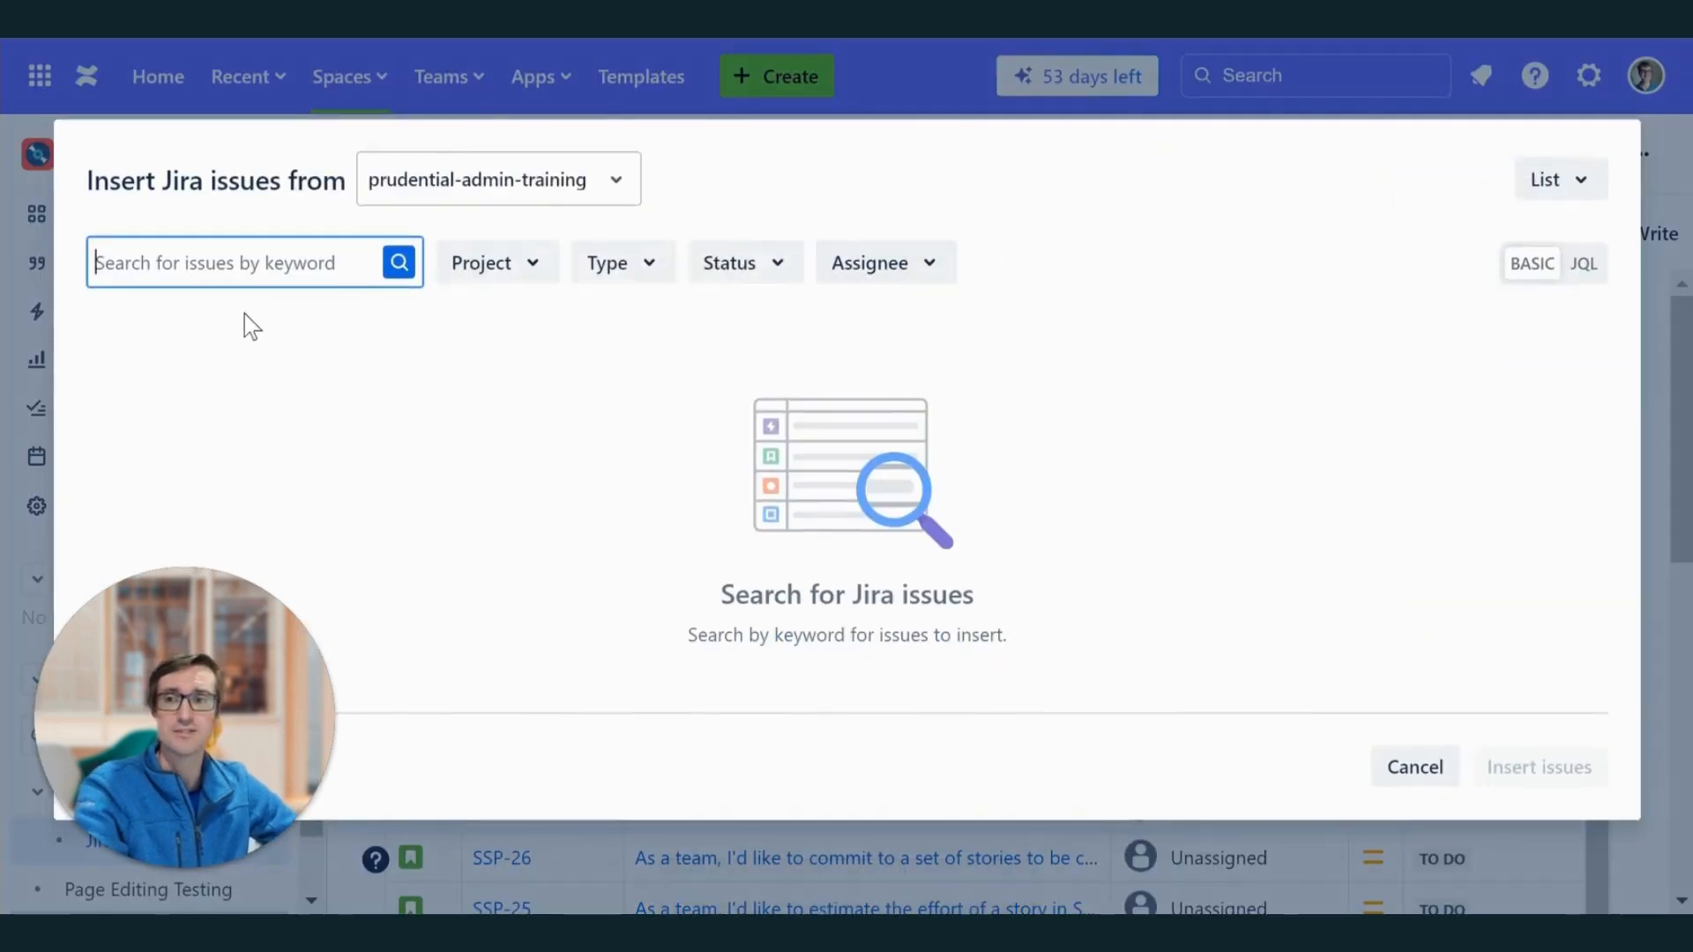
{"action": "type", "text": "\"ssp-1\""}
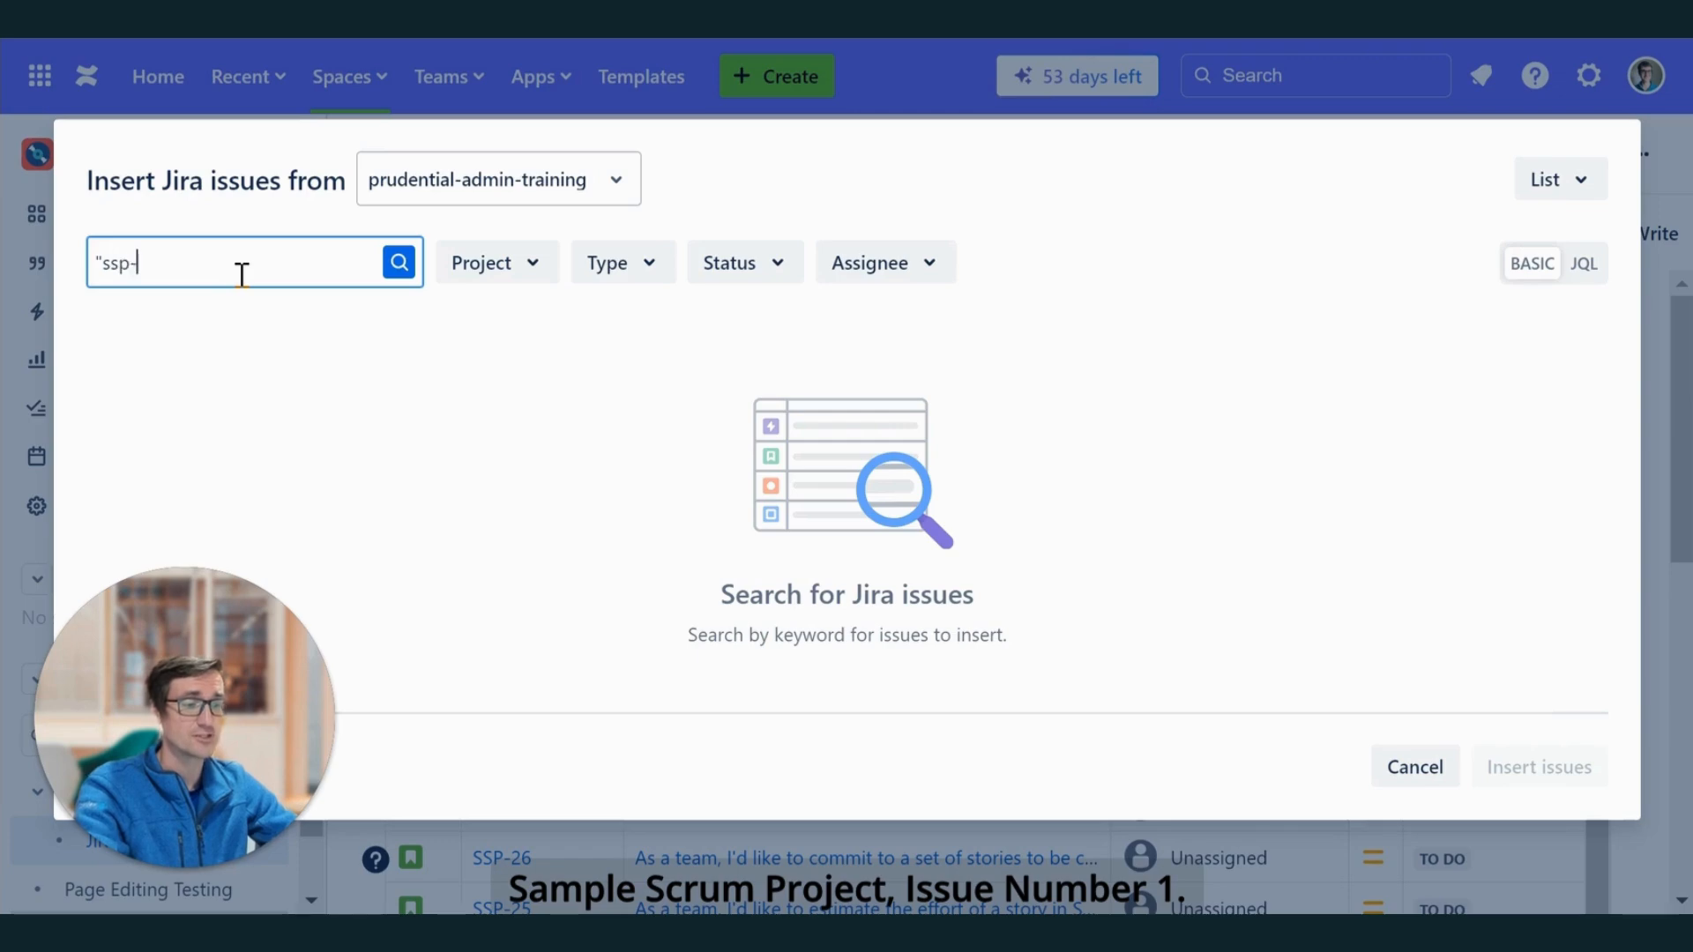
{"action": "key", "text": "Return"}
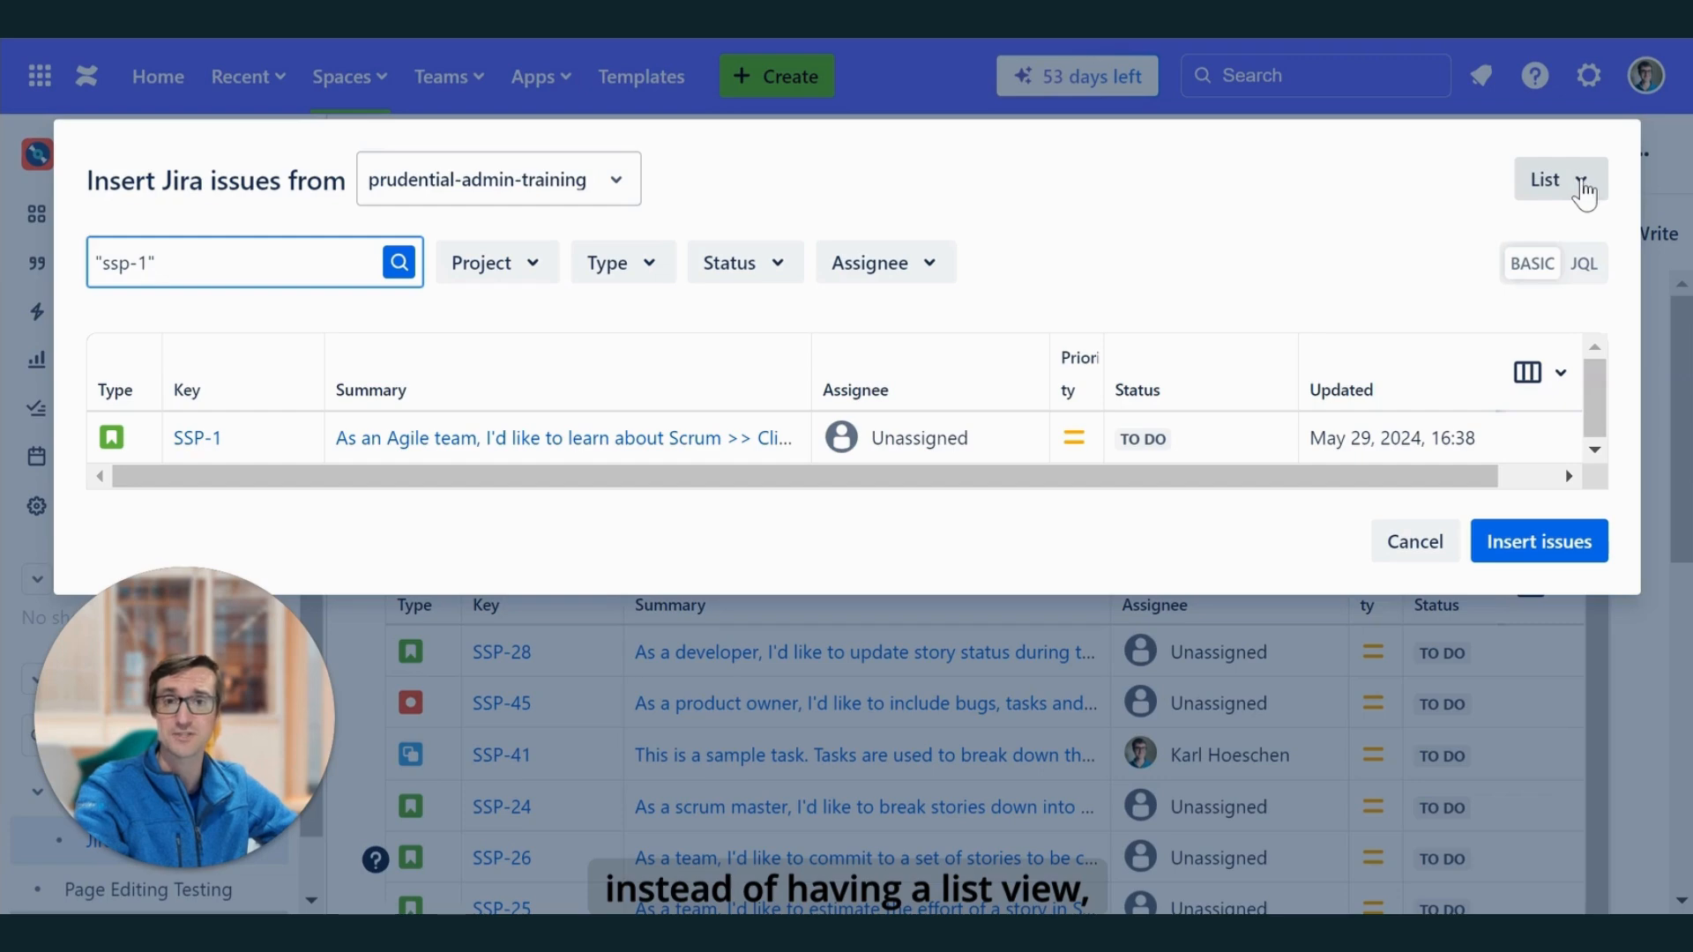
Step: Insert issue SSP-1 as an inline link and publish the updated page
{"action": "left_click", "coordinate": [1583, 187]}
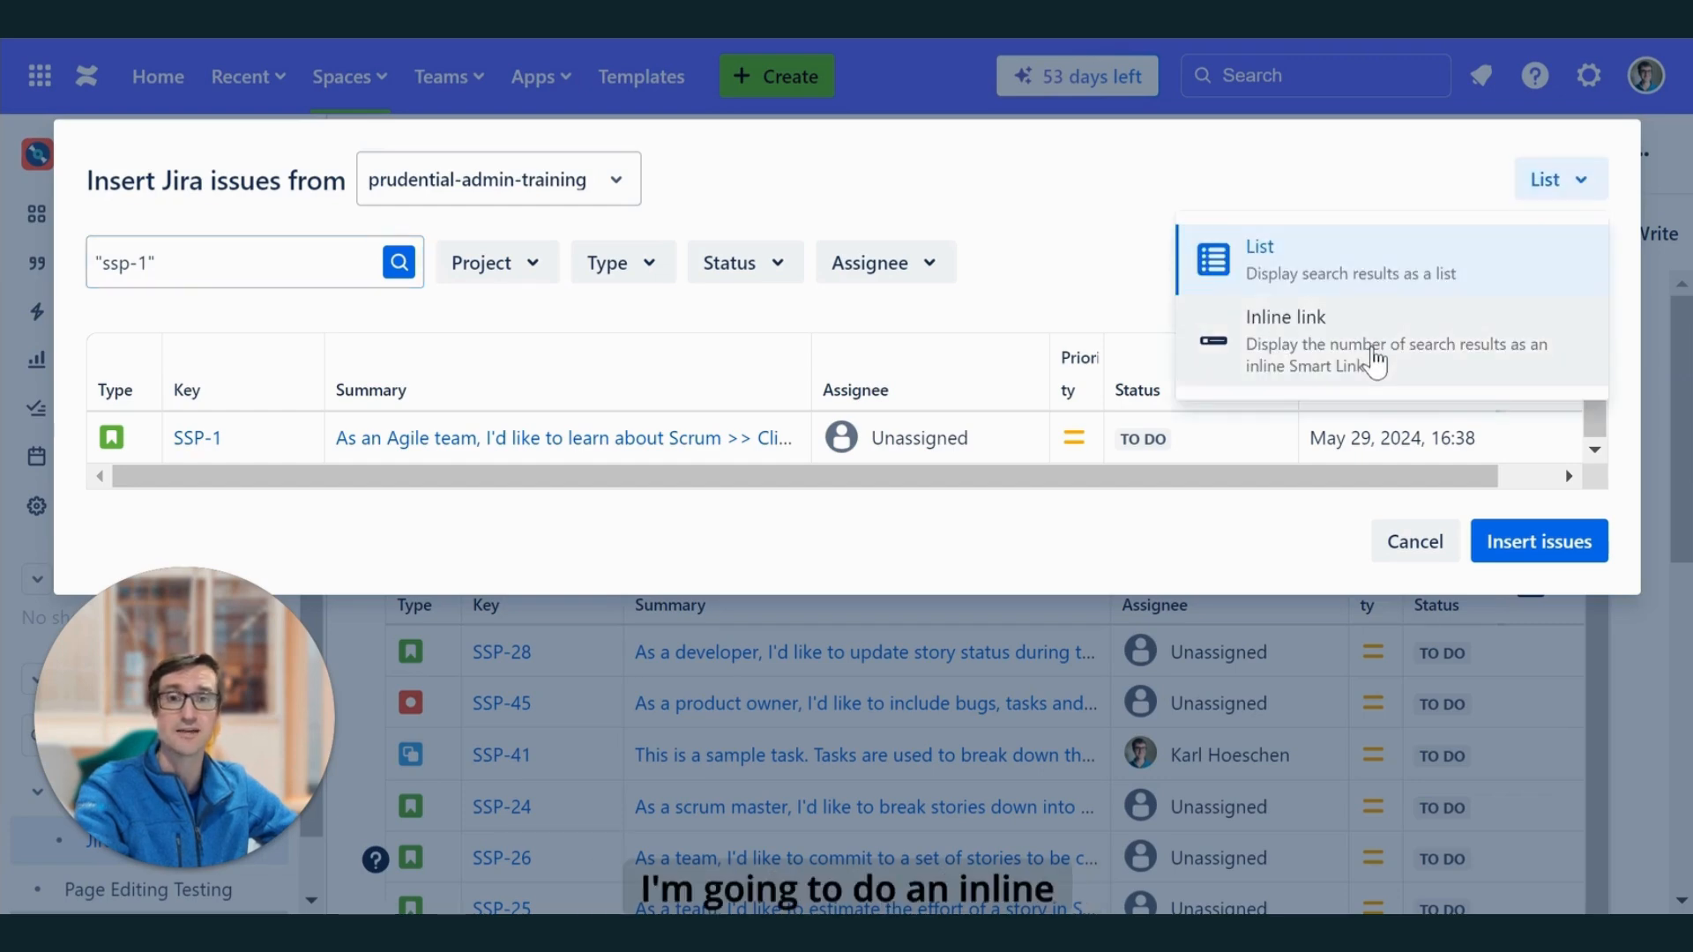
{"action": "left_click", "coordinate": [1374, 360]}
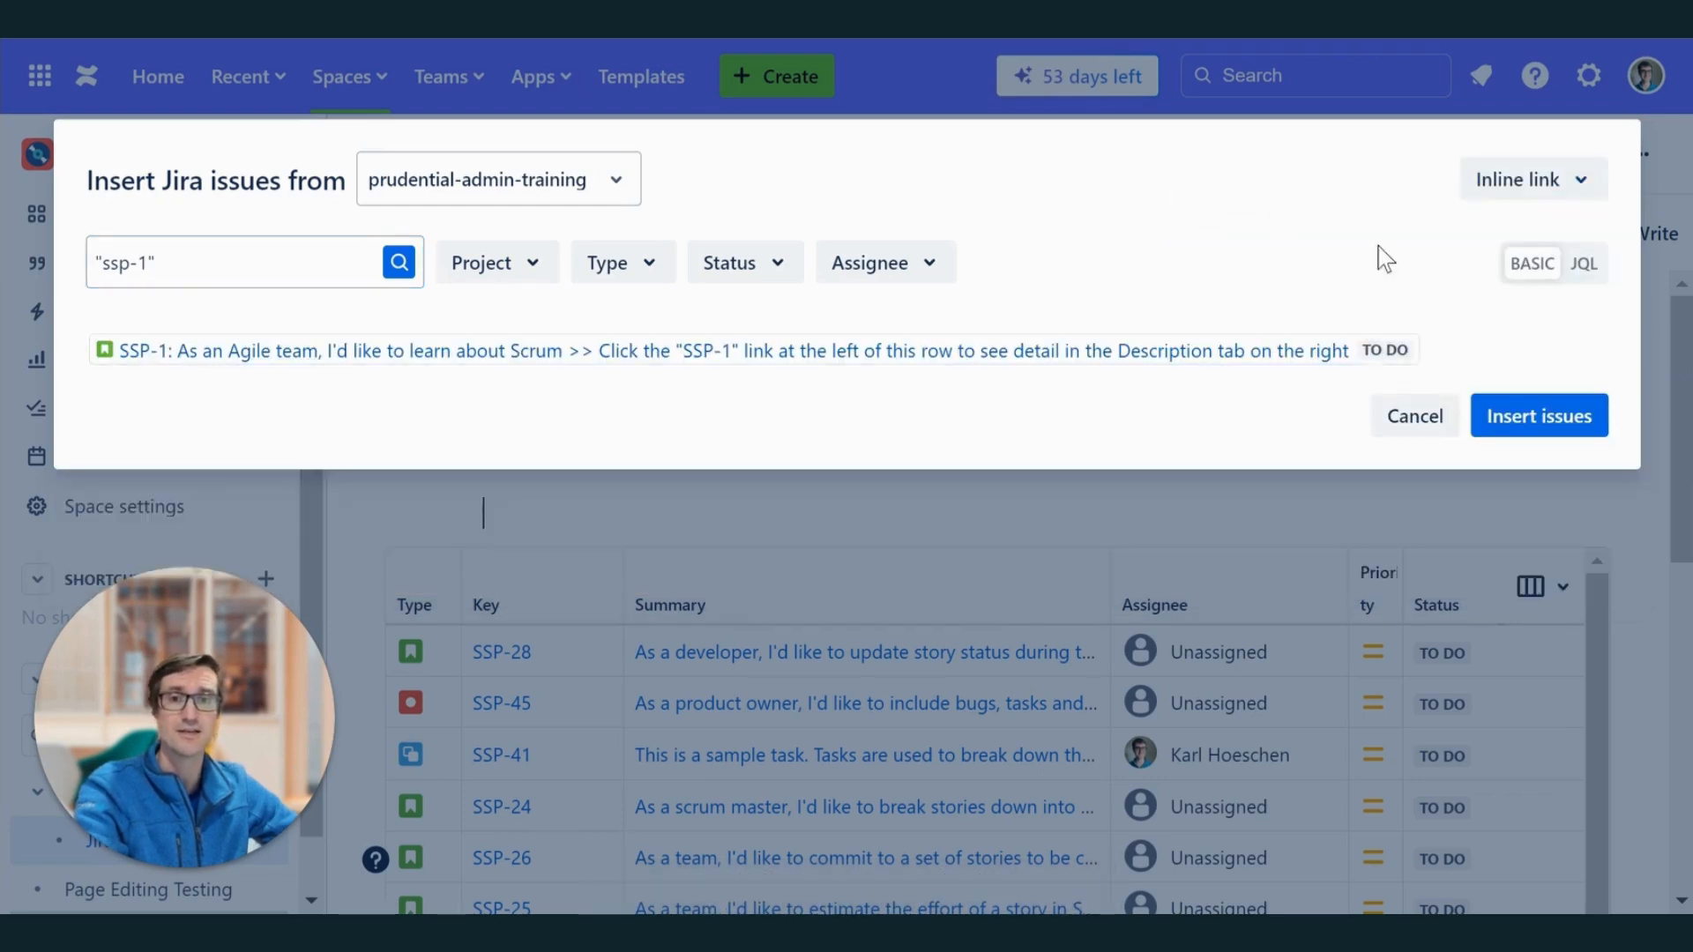
{"action": "left_click", "coordinate": [1534, 418]}
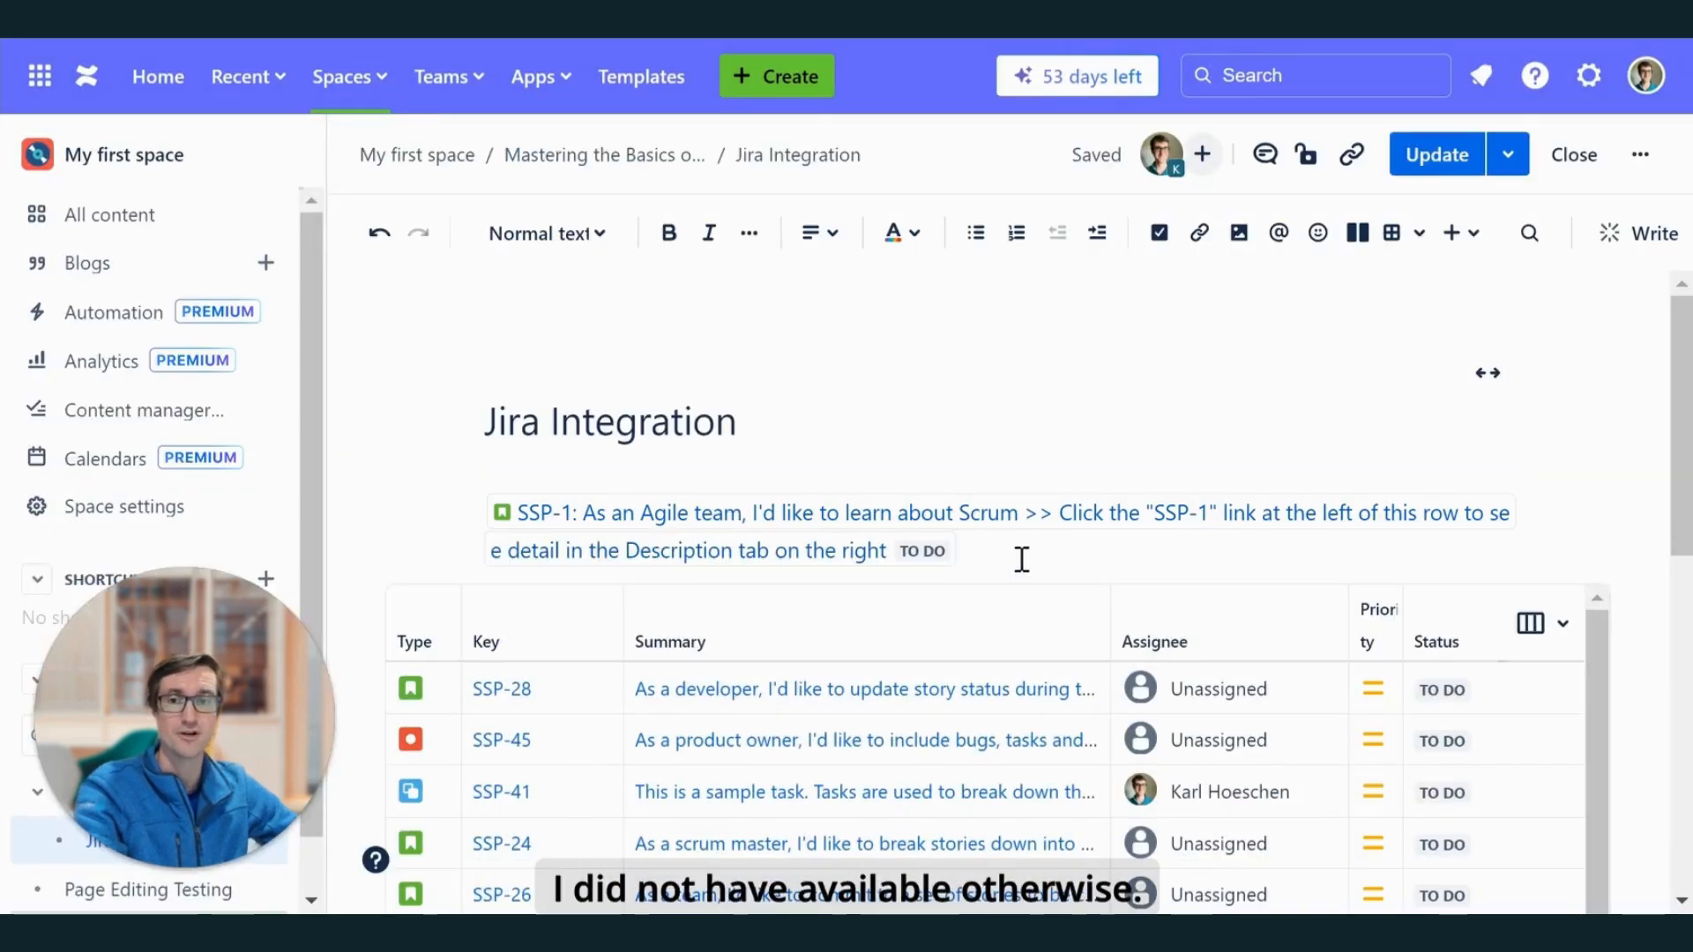
{"action": "left_click", "coordinate": [1450, 159]}
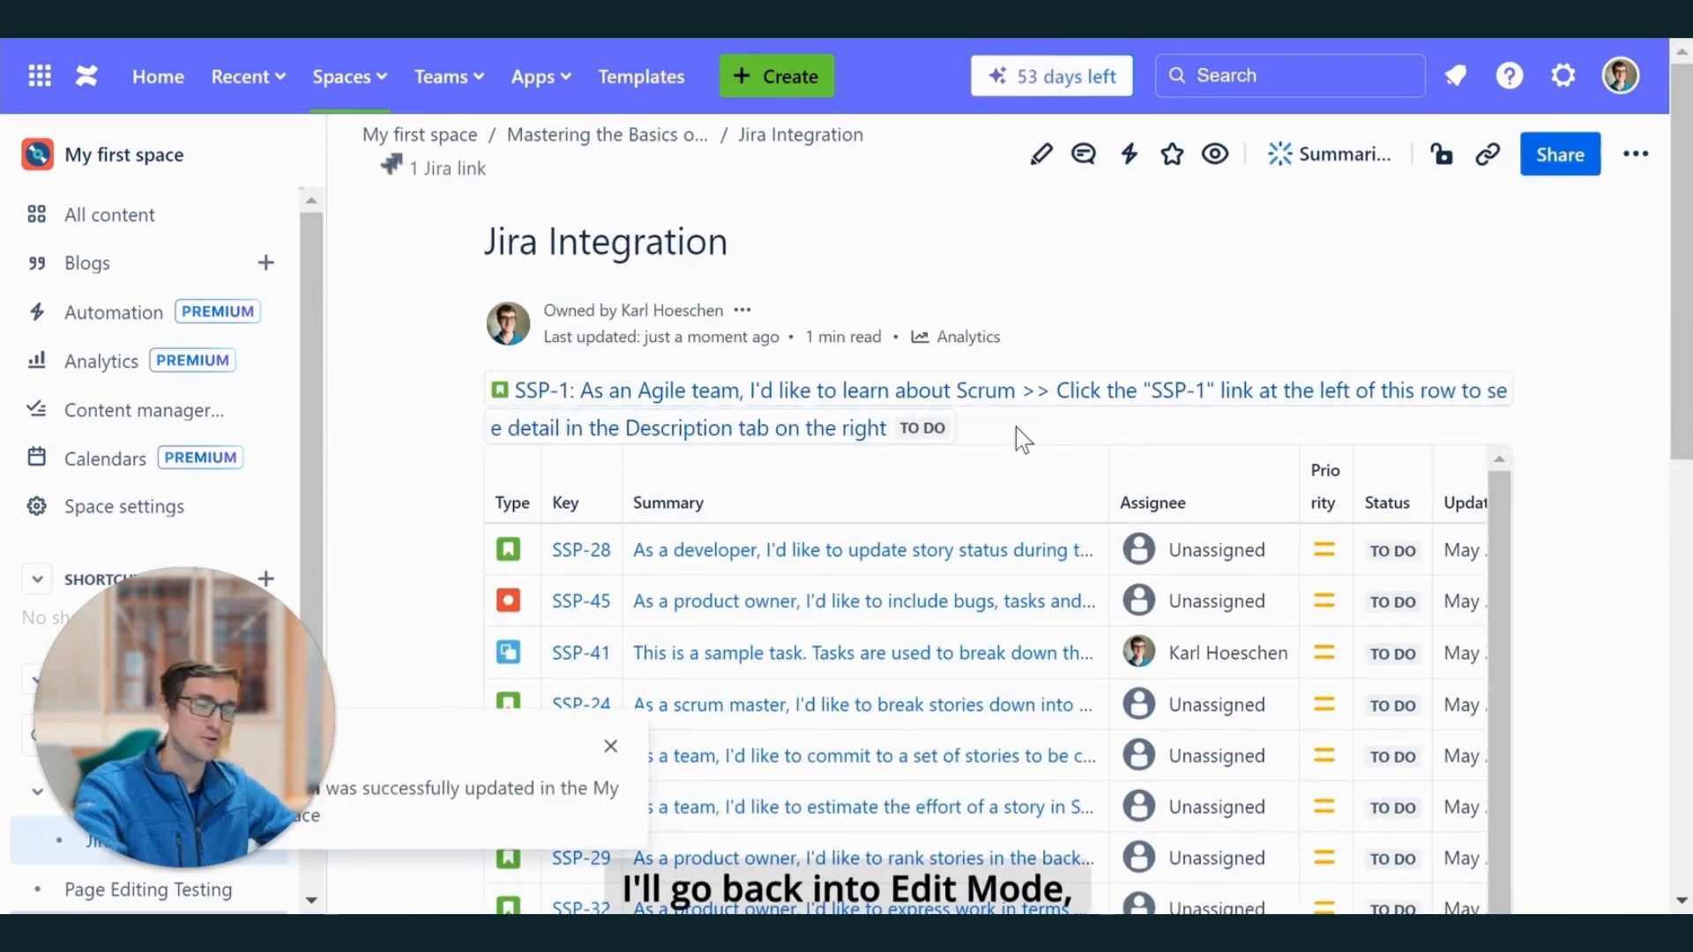
Step: Edit the page to change the SSP-1 link's appearance from inline to embed, and publish the update
{"action": "key", "text": "e"}
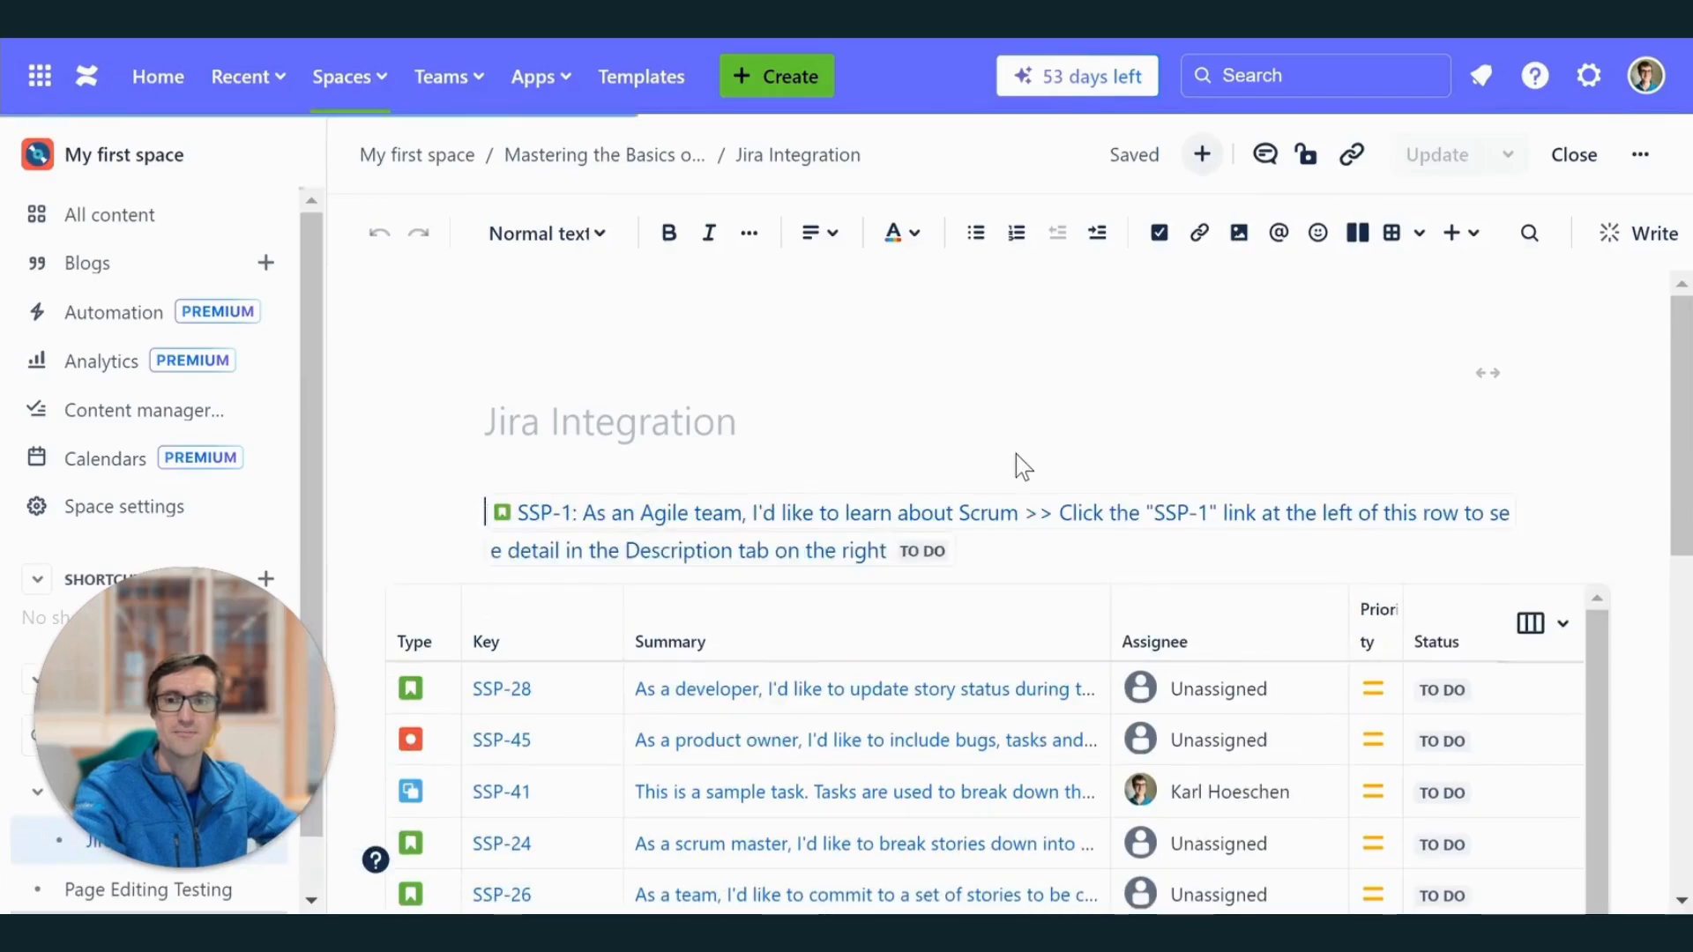
{"action": "left_click", "coordinate": [942, 569]}
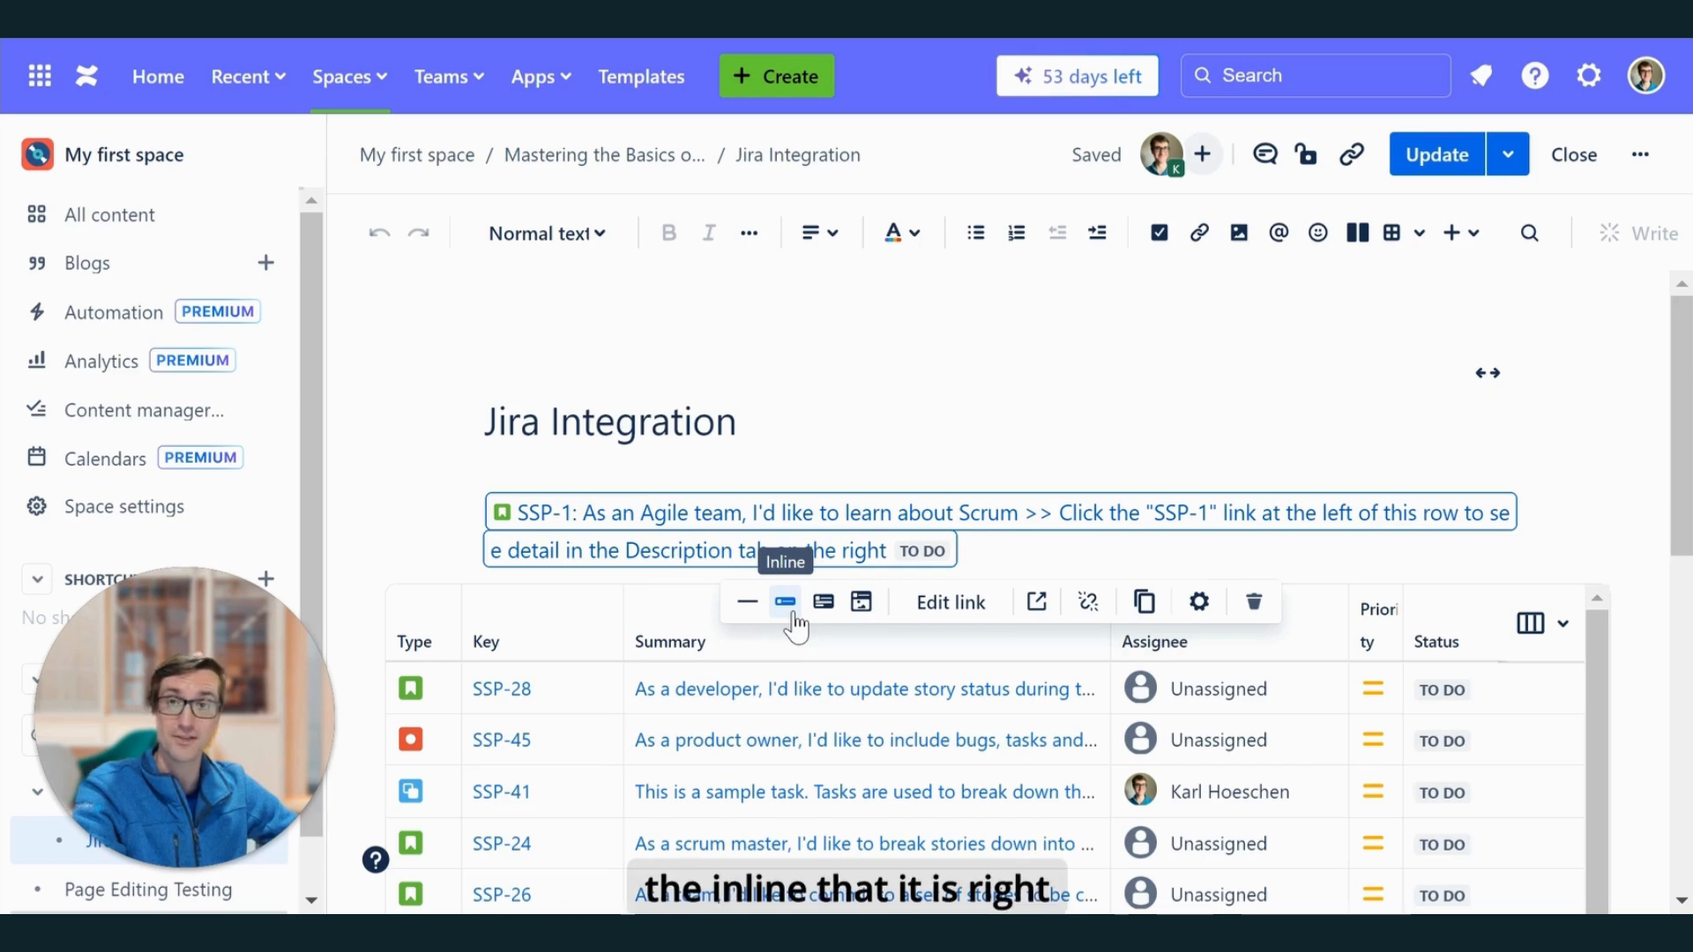
{"action": "left_click", "coordinate": [861, 617]}
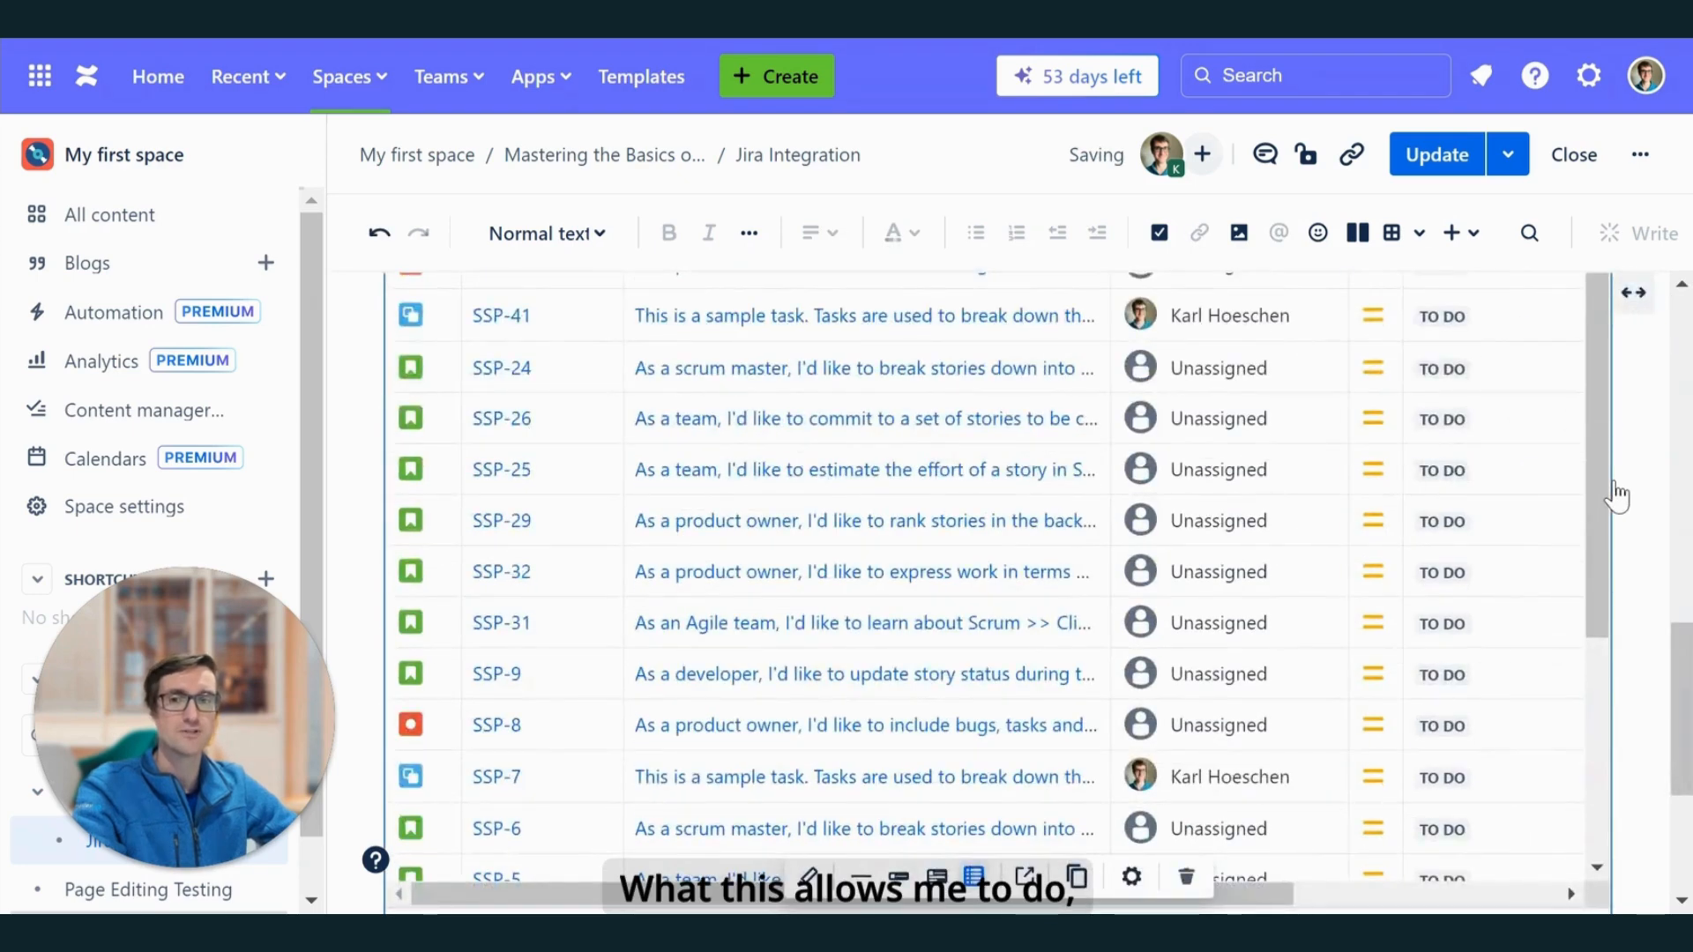
{"action": "scroll", "coordinate": [1617, 496], "scroll_direction": "up", "scroll_amount": 8}
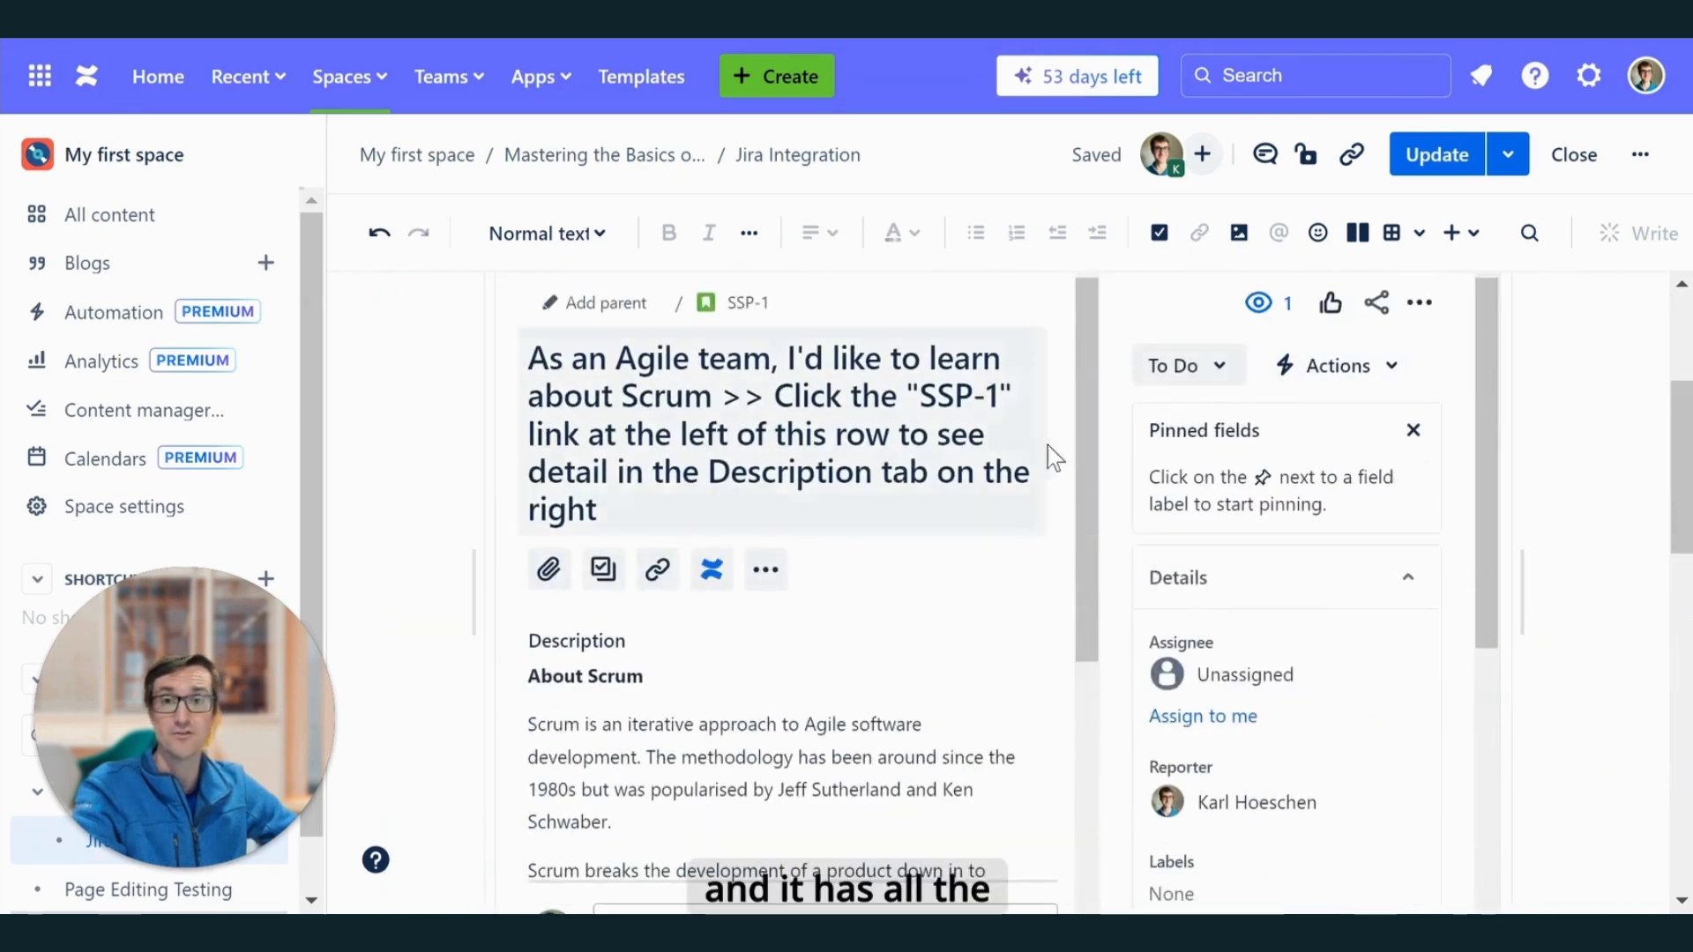
{"action": "left_click", "coordinate": [1444, 152]}
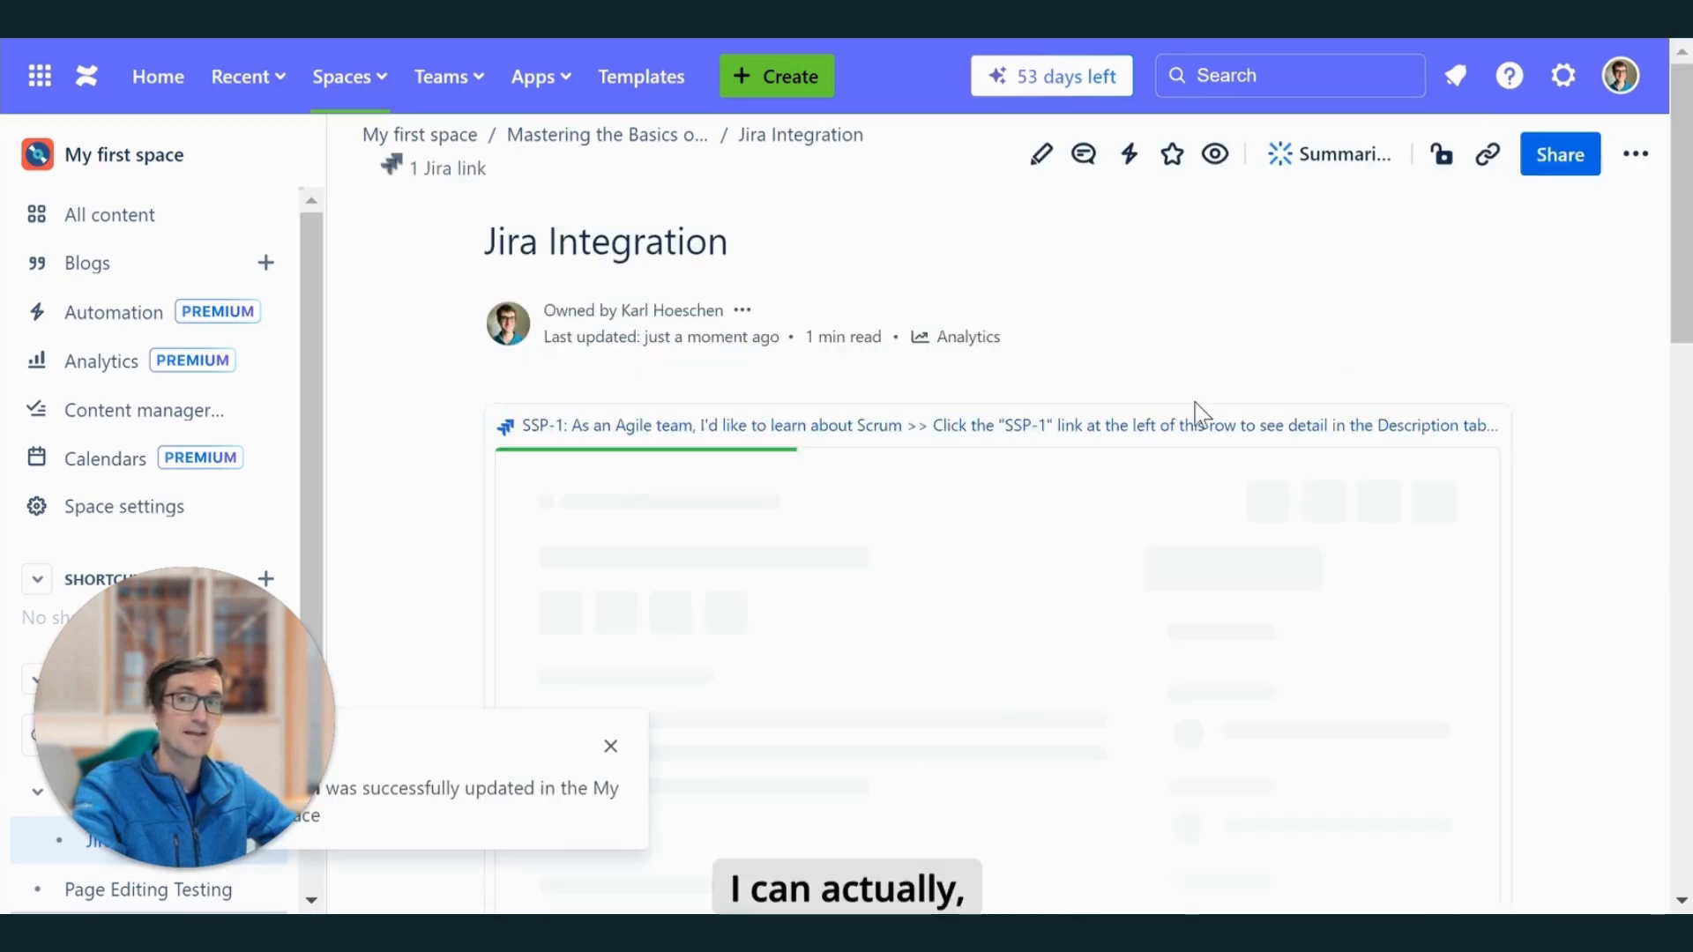
Step: Set the embedded SSP-1 issue's status to In Progress and assign it to yourself
{"action": "scroll", "coordinate": [1207, 323], "scroll_direction": "down", "scroll_amount": 3}
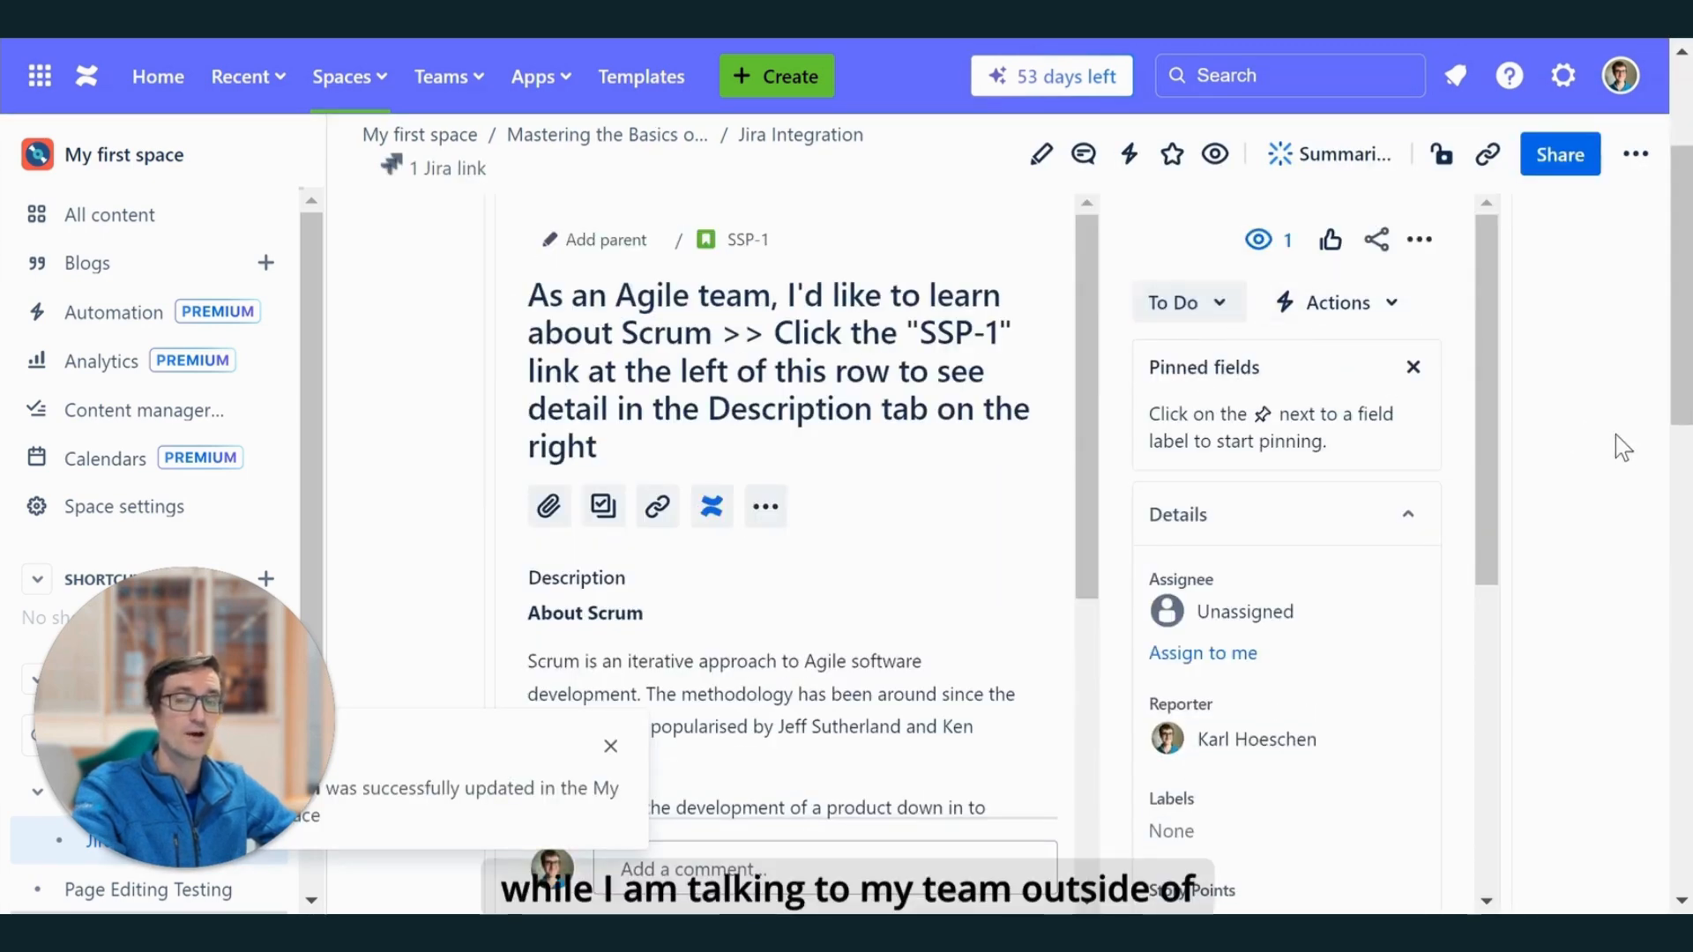
{"action": "scroll", "coordinate": [1616, 435], "scroll_direction": "up", "scroll_amount": 2}
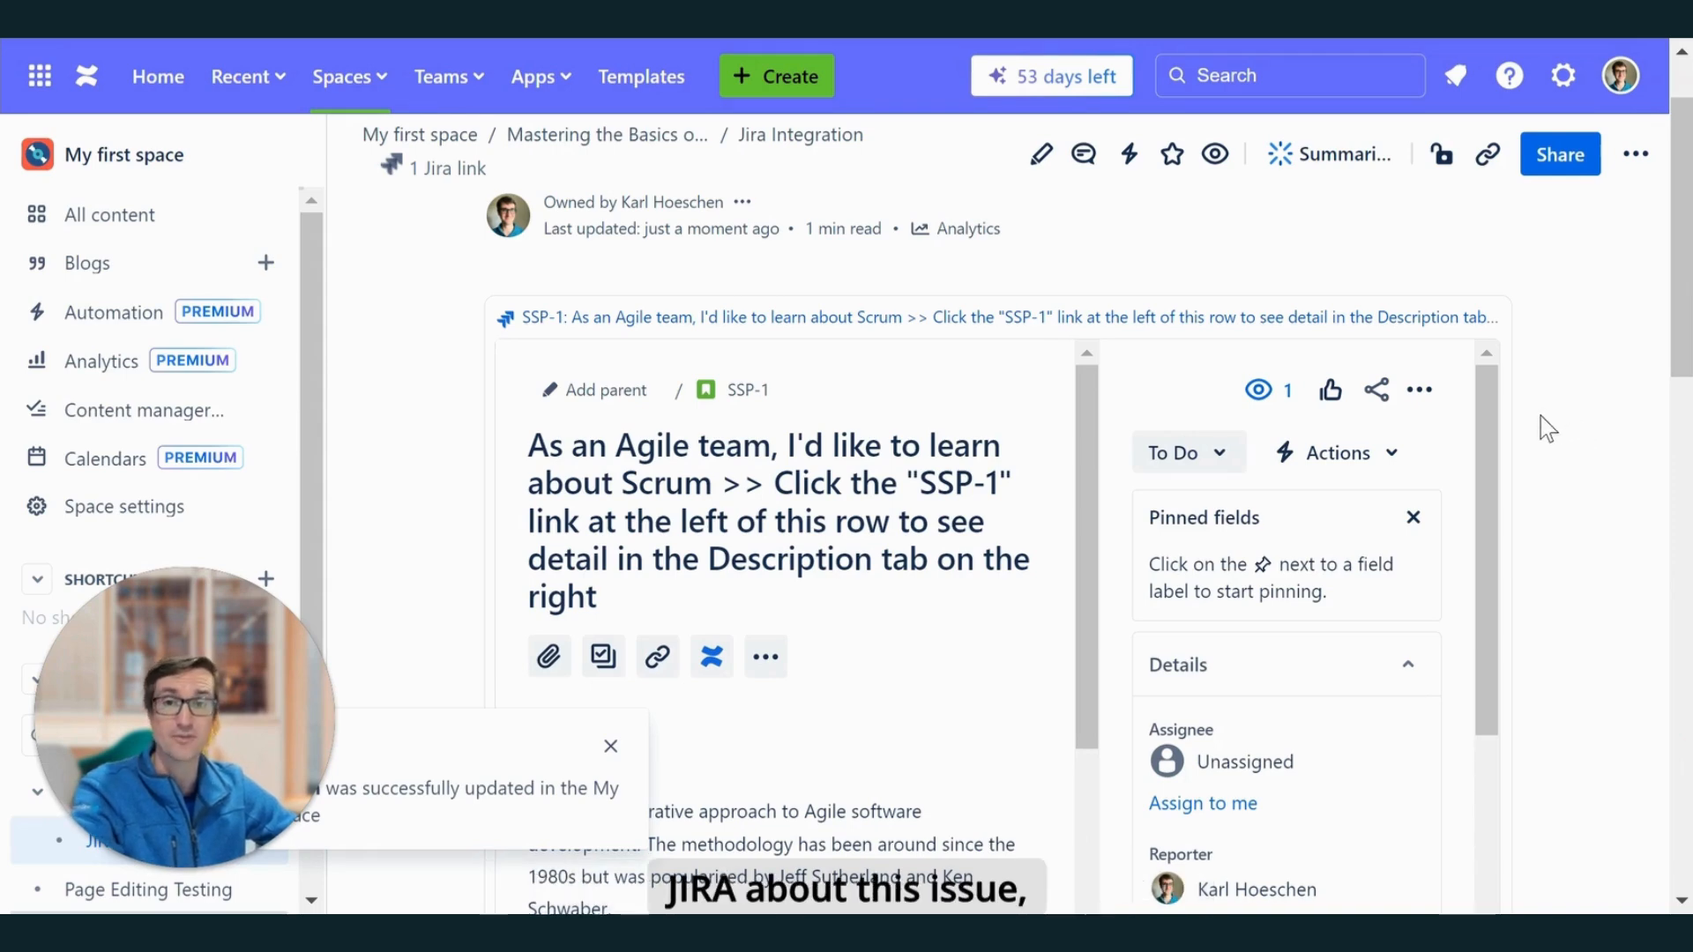
{"action": "left_click", "coordinate": [1224, 460]}
{"action": "left_click", "coordinate": [1231, 512]}
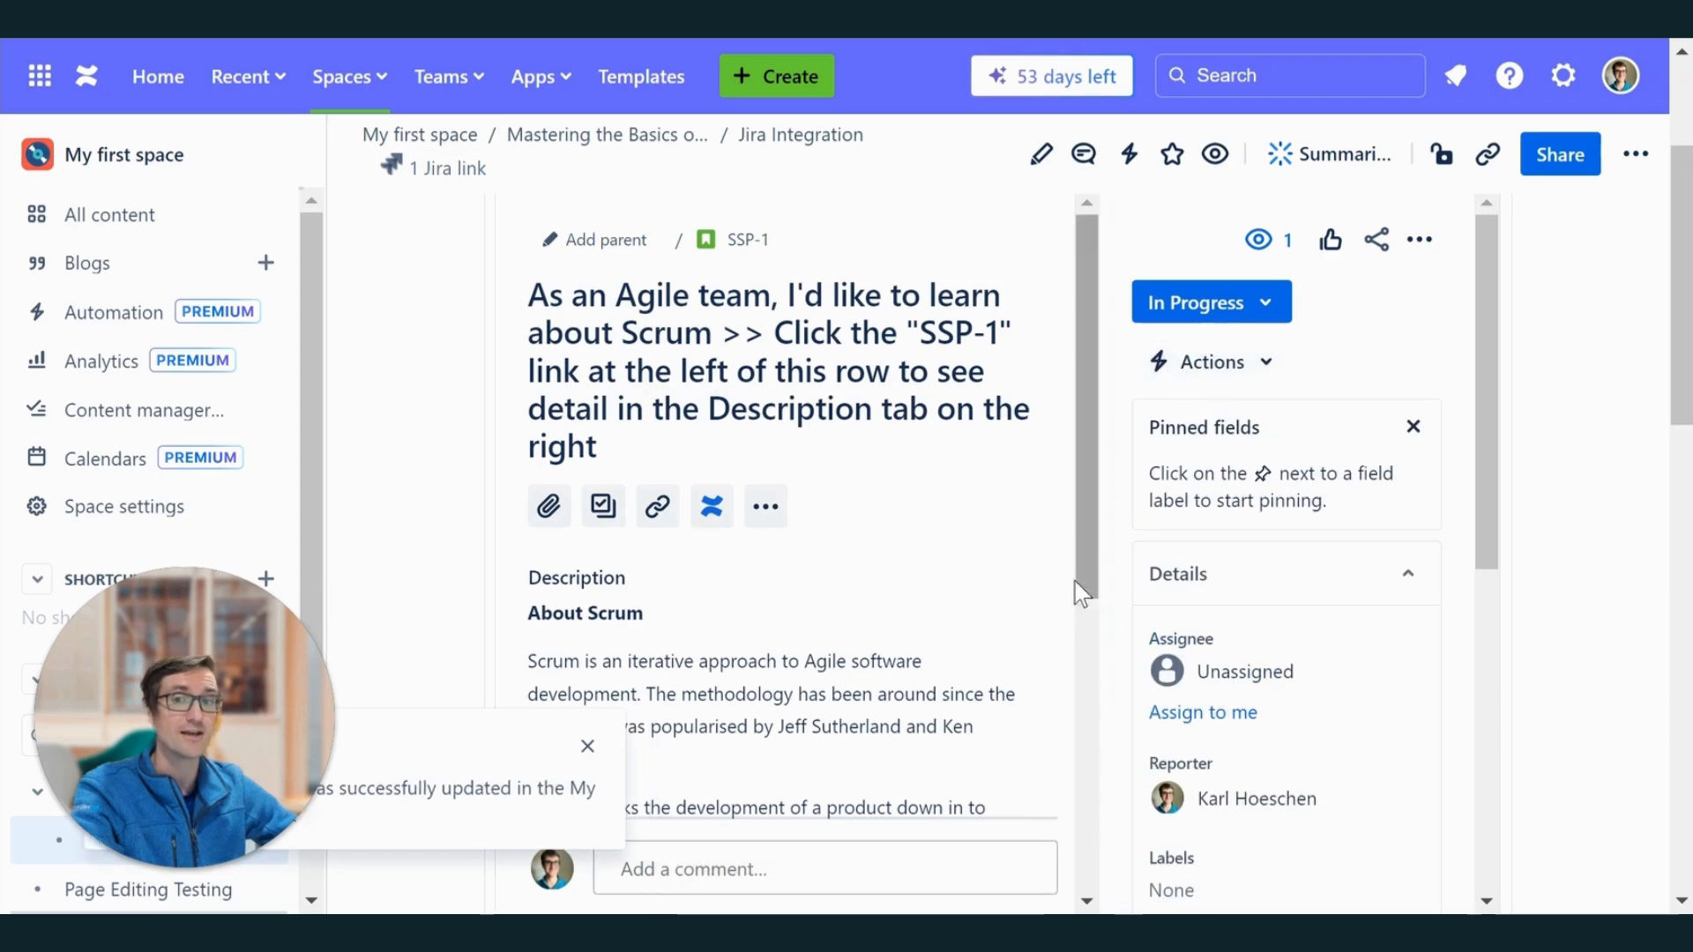
{"action": "left_click", "coordinate": [1222, 715]}
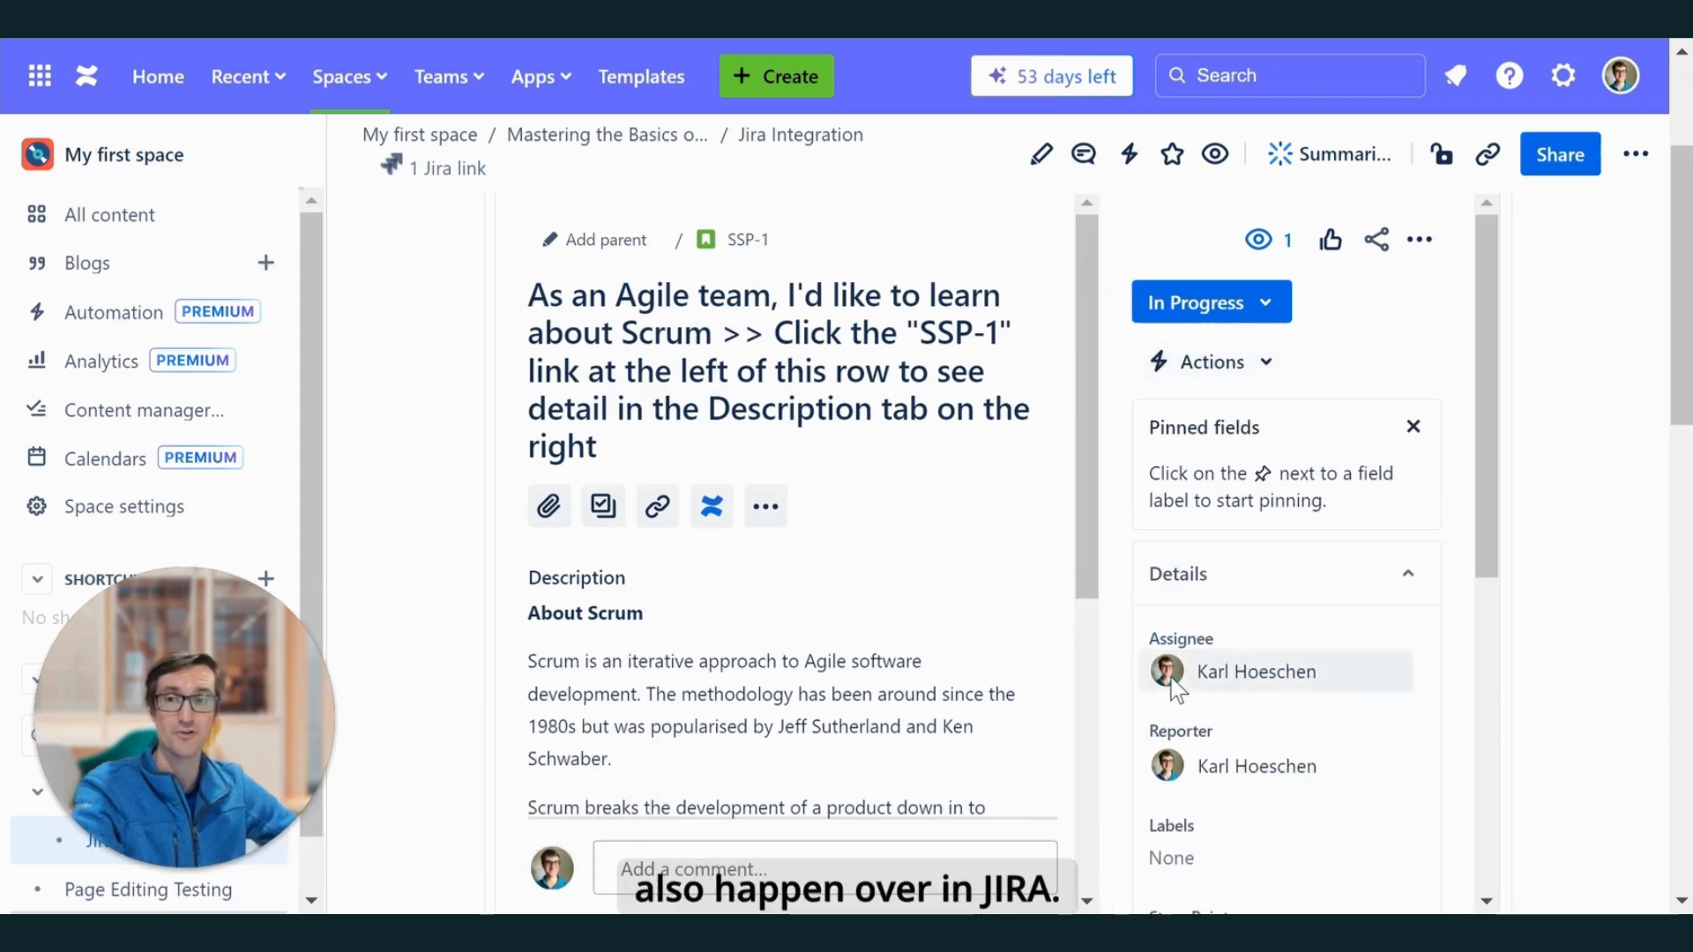
{"action": "scroll", "coordinate": [1057, 621], "scroll_direction": "down", "scroll_amount": 2}
{"action": "scroll", "coordinate": [1058, 622], "scroll_direction": "down", "scroll_amount": 1}
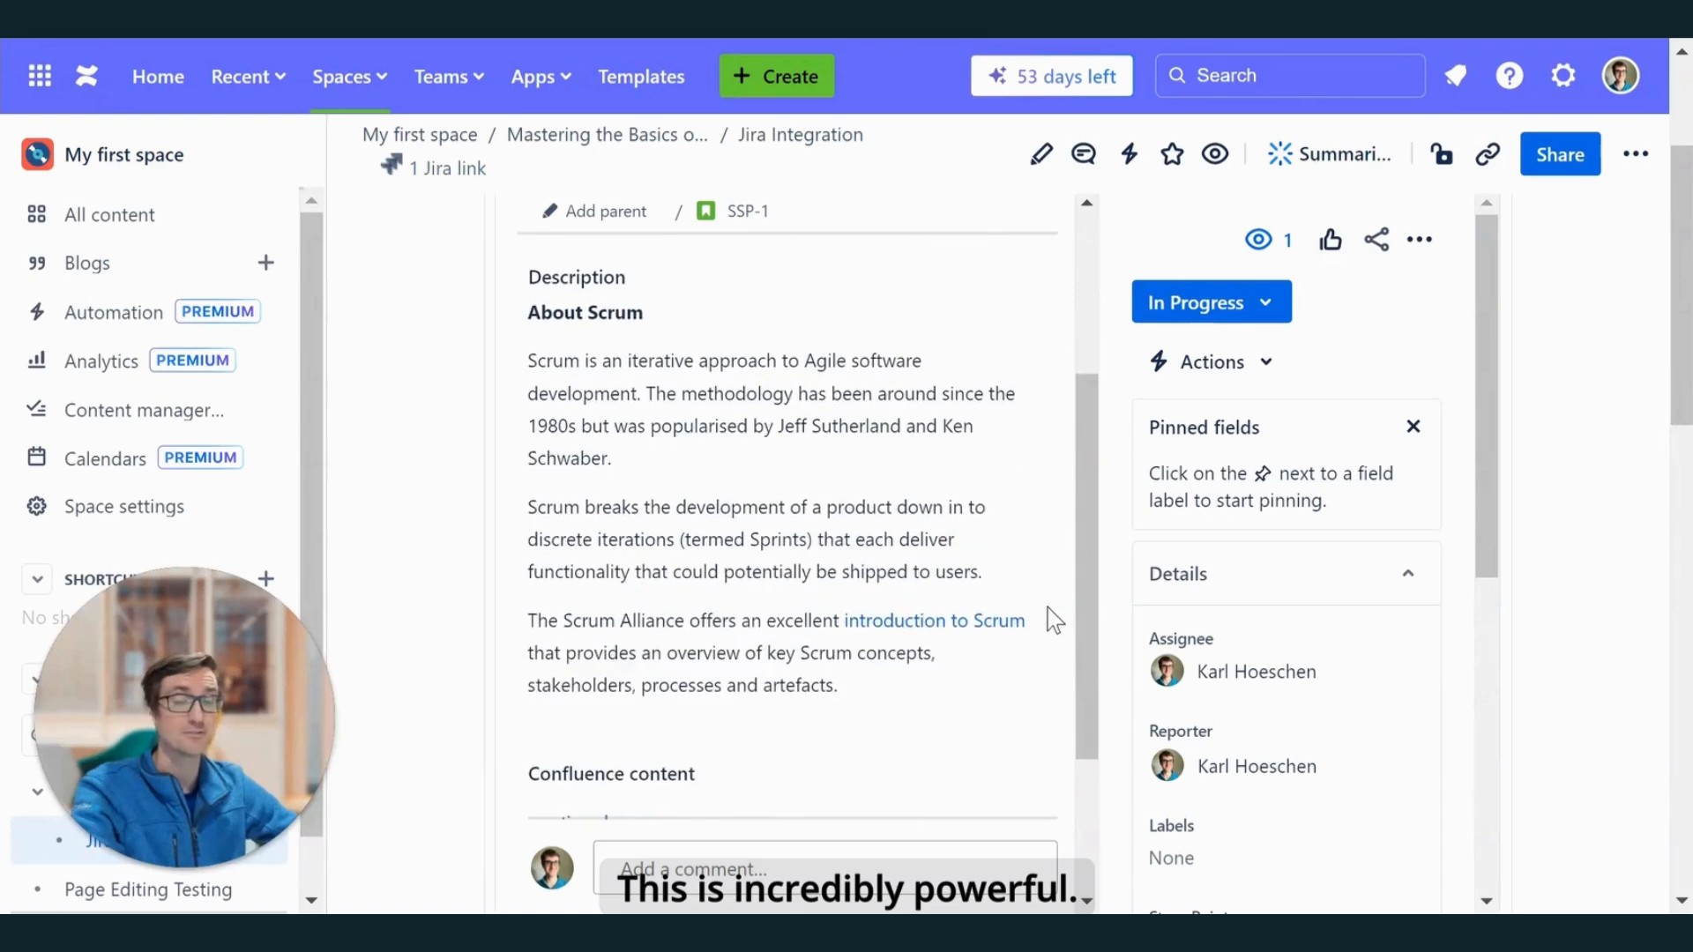
Step: Edit the Jira Integration page and add a Jira Charts macro on the empty line below the issue list
{"action": "scroll", "coordinate": [1046, 606], "scroll_direction": "up", "scroll_amount": 1}
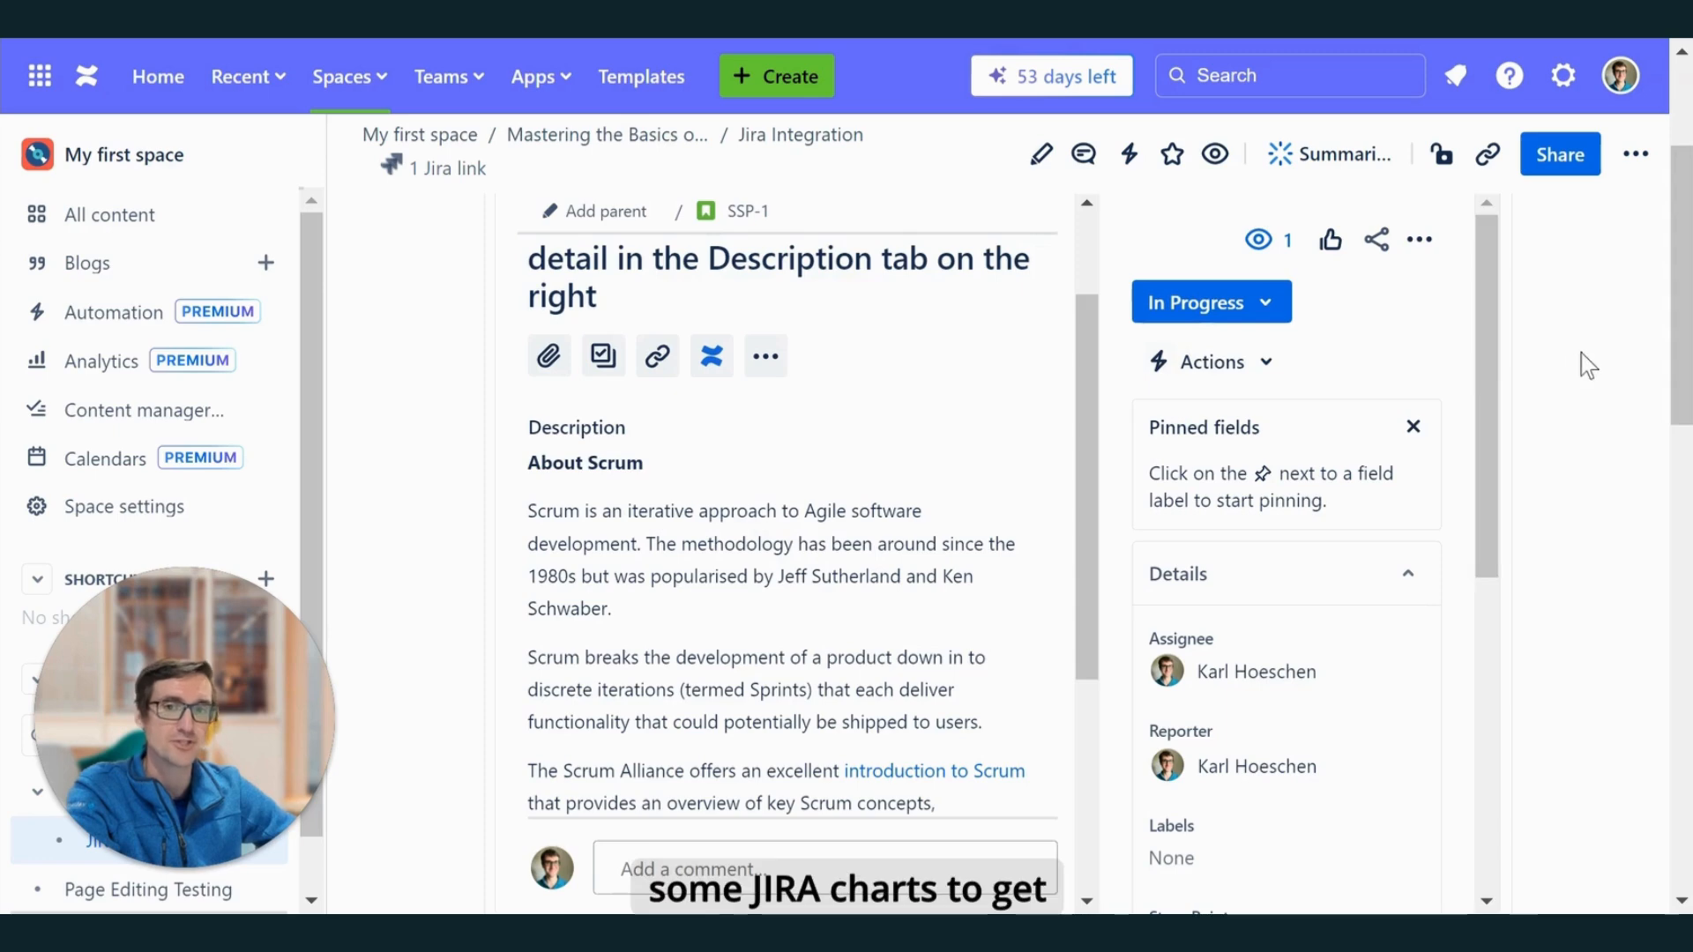
{"action": "scroll", "coordinate": [1573, 362], "scroll_direction": "up", "scroll_amount": 3}
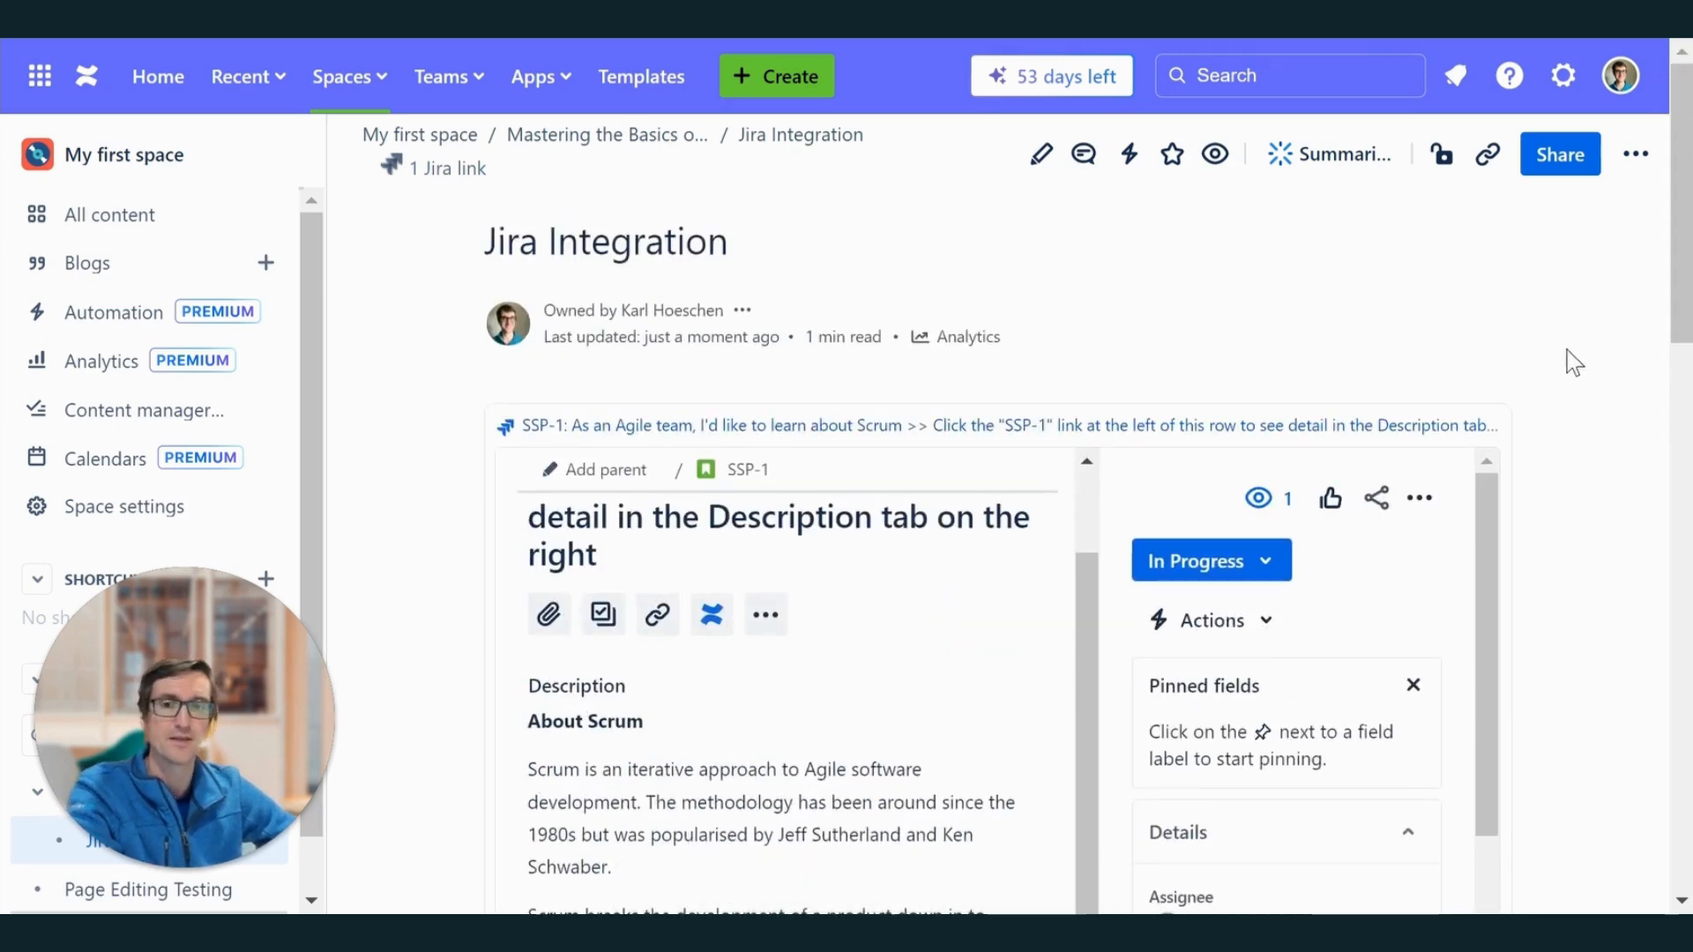
{"action": "key", "text": "e"}
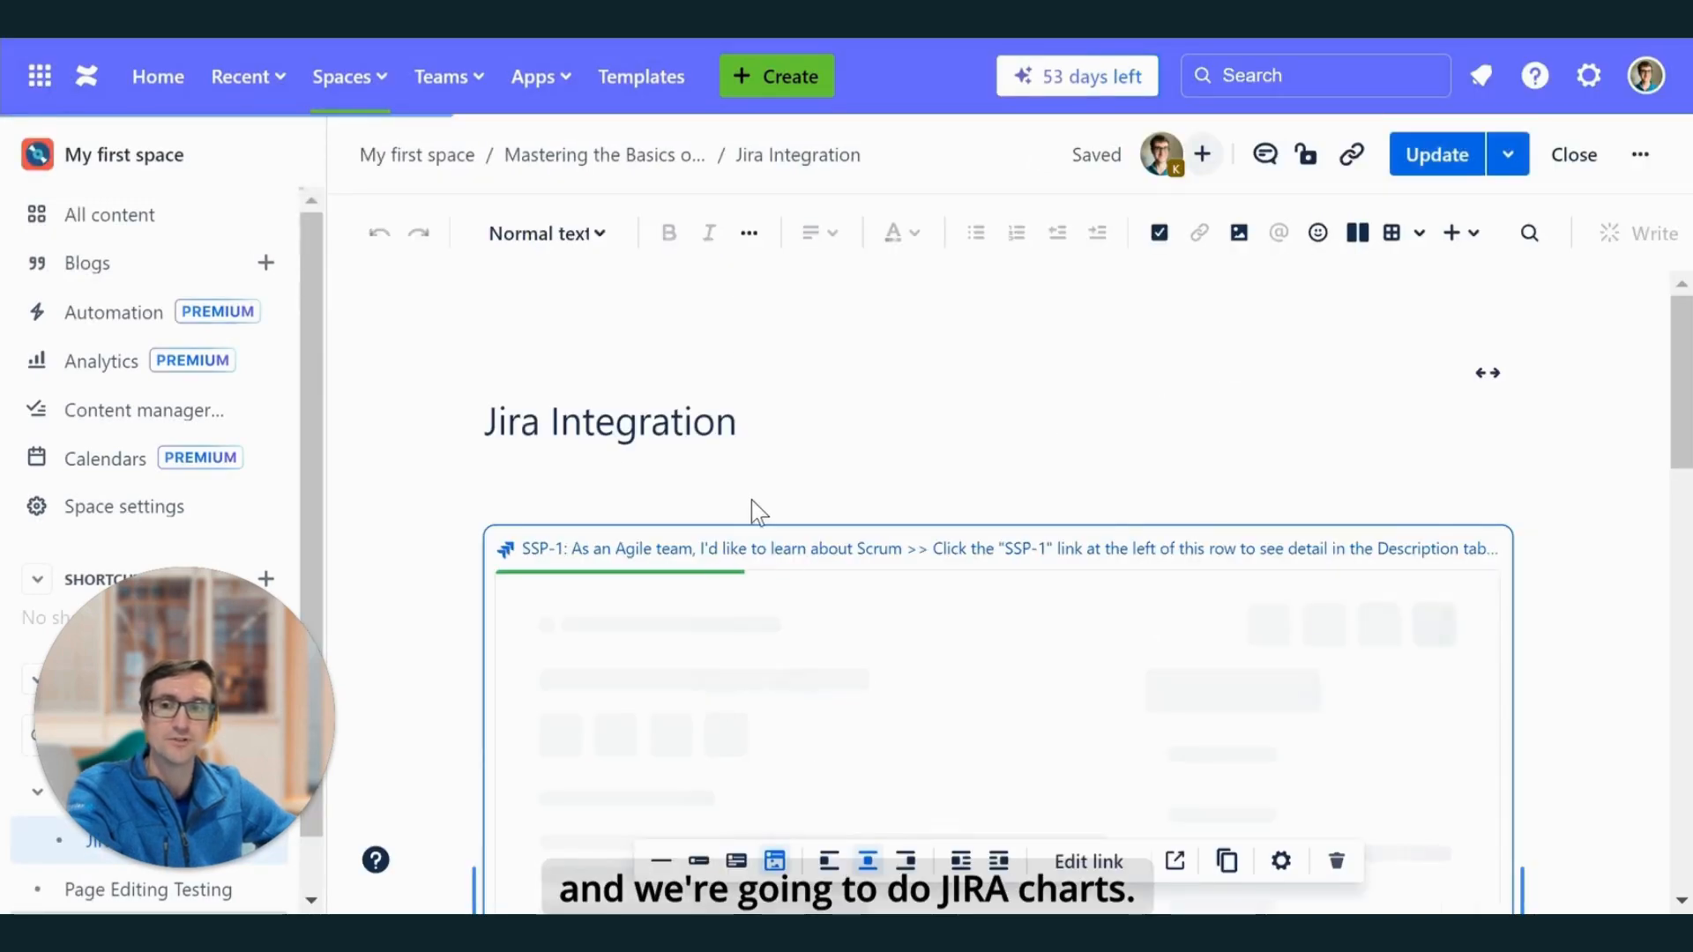
{"action": "scroll", "coordinate": [755, 495], "scroll_direction": "down", "scroll_amount": 3}
{"action": "scroll", "coordinate": [1132, 419], "scroll_direction": "up", "scroll_amount": 3}
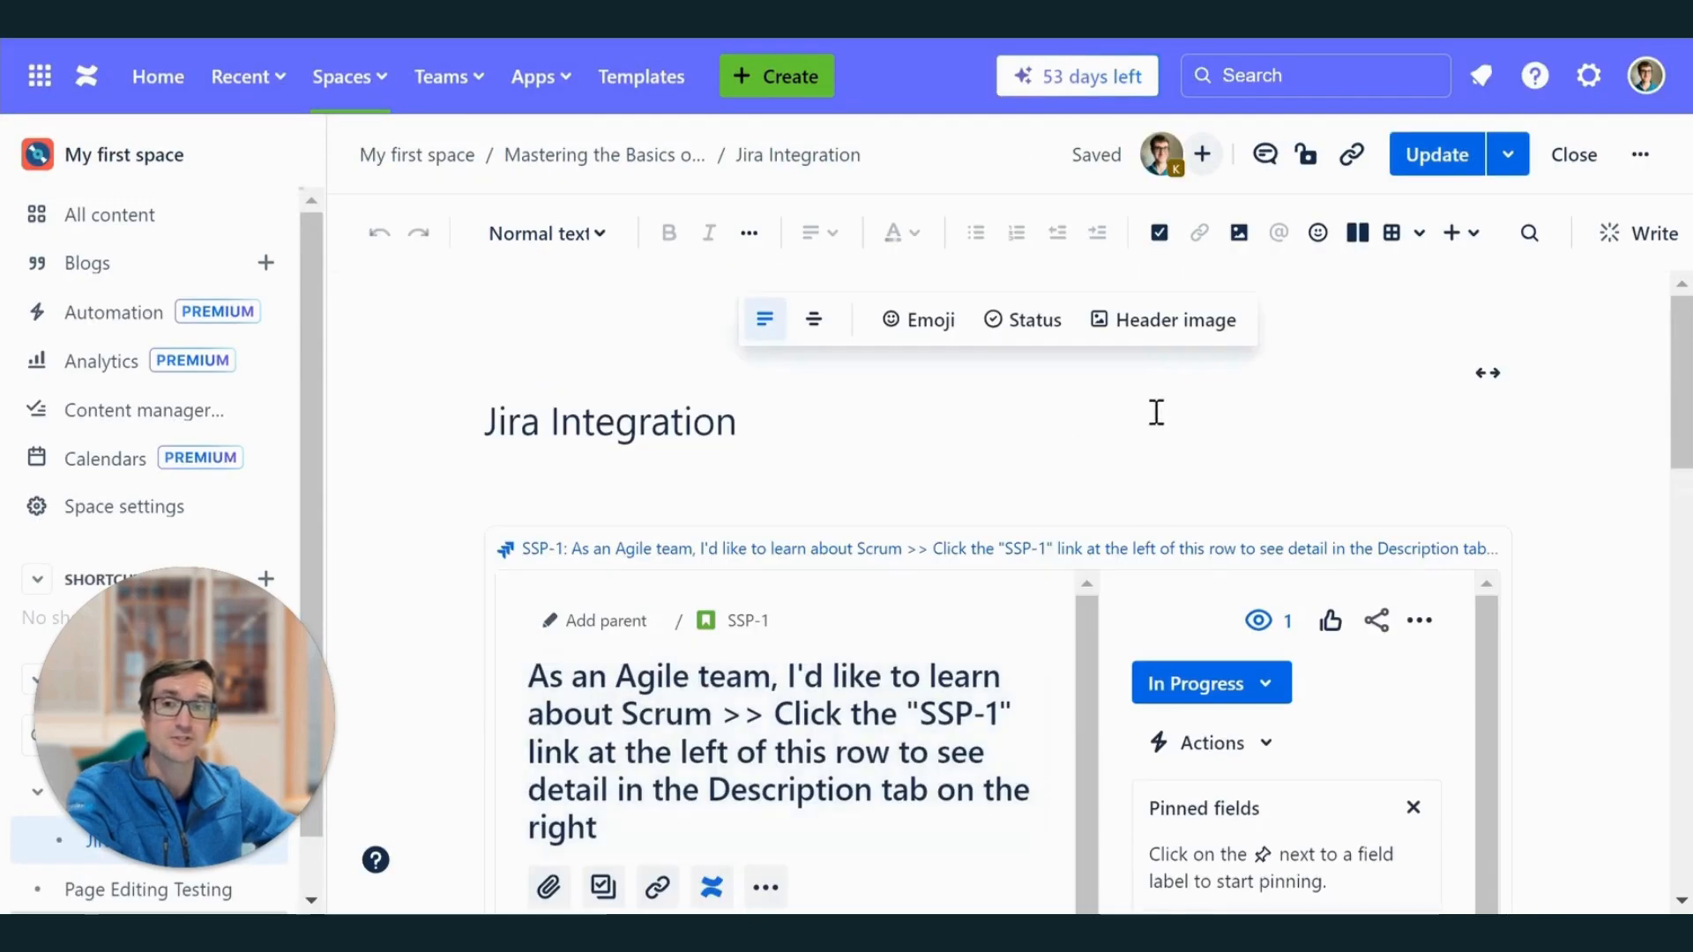
{"action": "scroll", "coordinate": [1132, 419], "scroll_direction": "down", "scroll_amount": 3}
{"action": "left_click", "coordinate": [792, 331]}
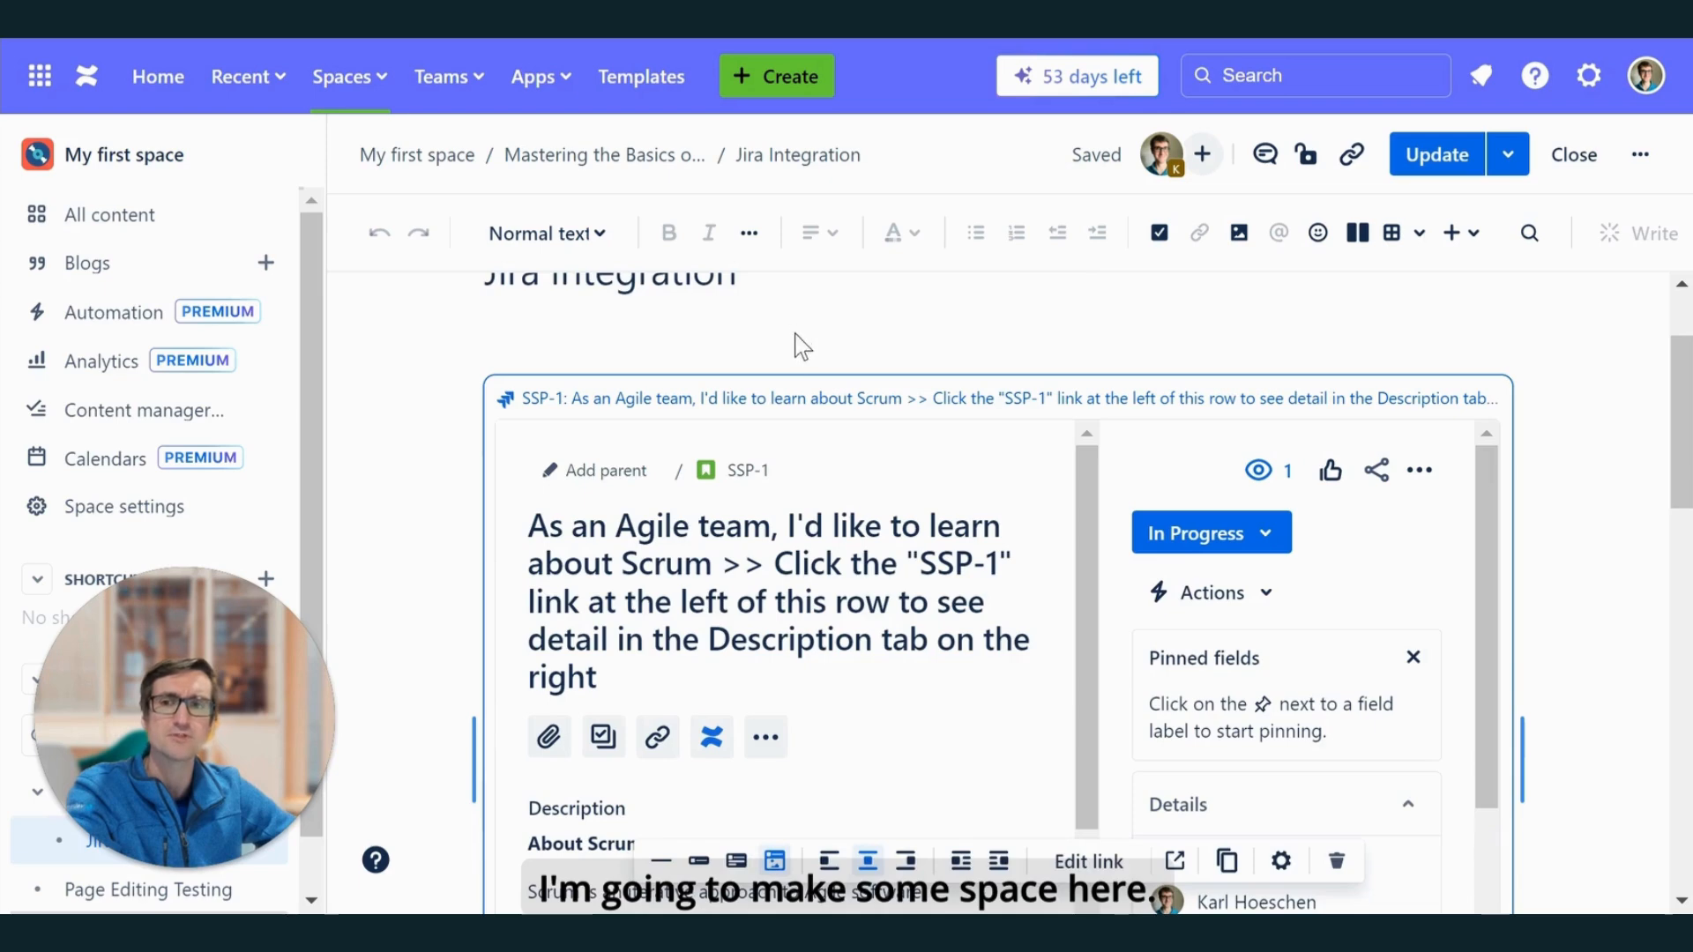
{"action": "scroll", "coordinate": [862, 409], "scroll_direction": "down", "scroll_amount": 5}
{"action": "scroll", "coordinate": [1590, 451], "scroll_direction": "down", "scroll_amount": 10}
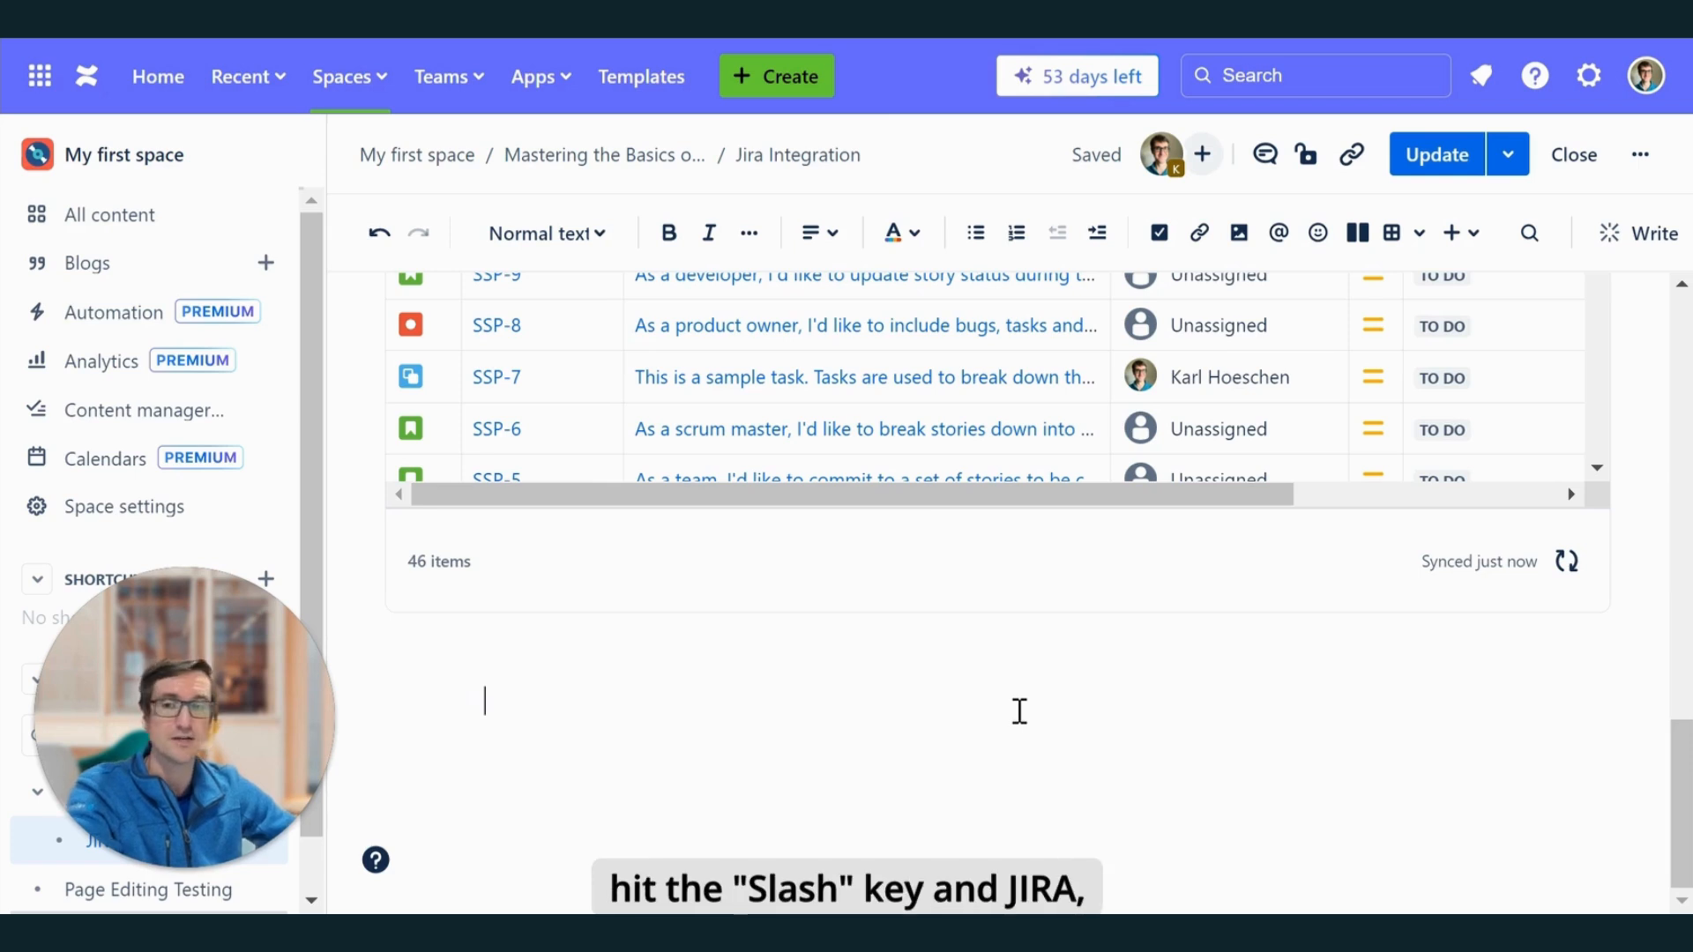
{"action": "type", "text": "/jira"}
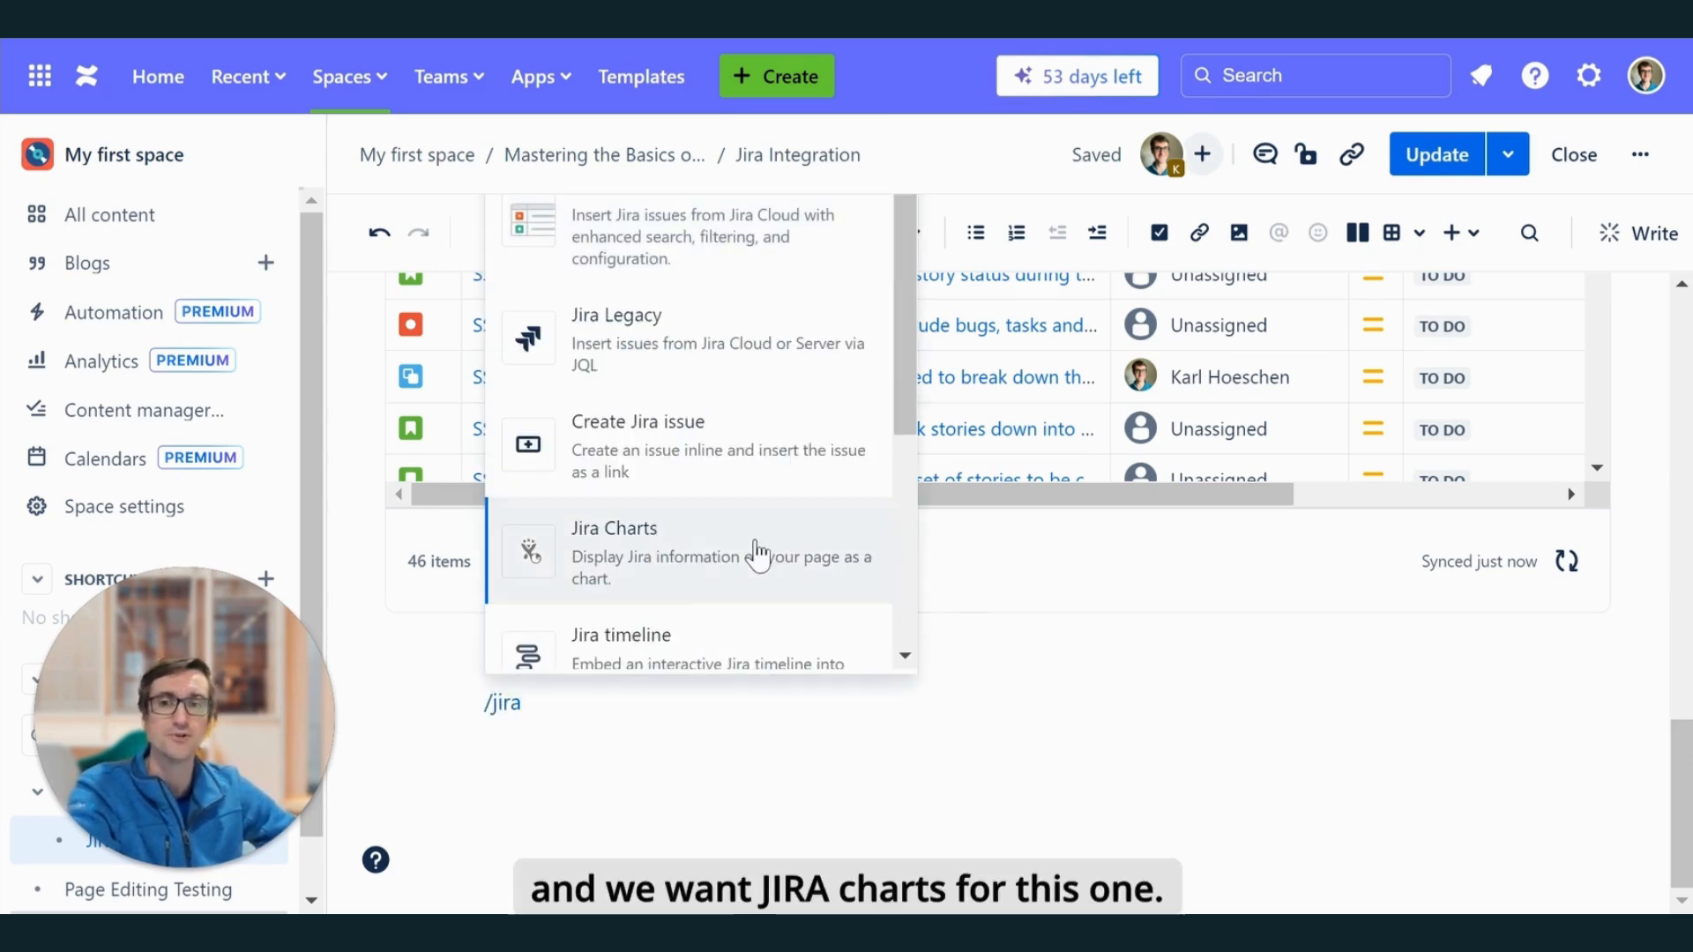
{"action": "left_click", "coordinate": [677, 564]}
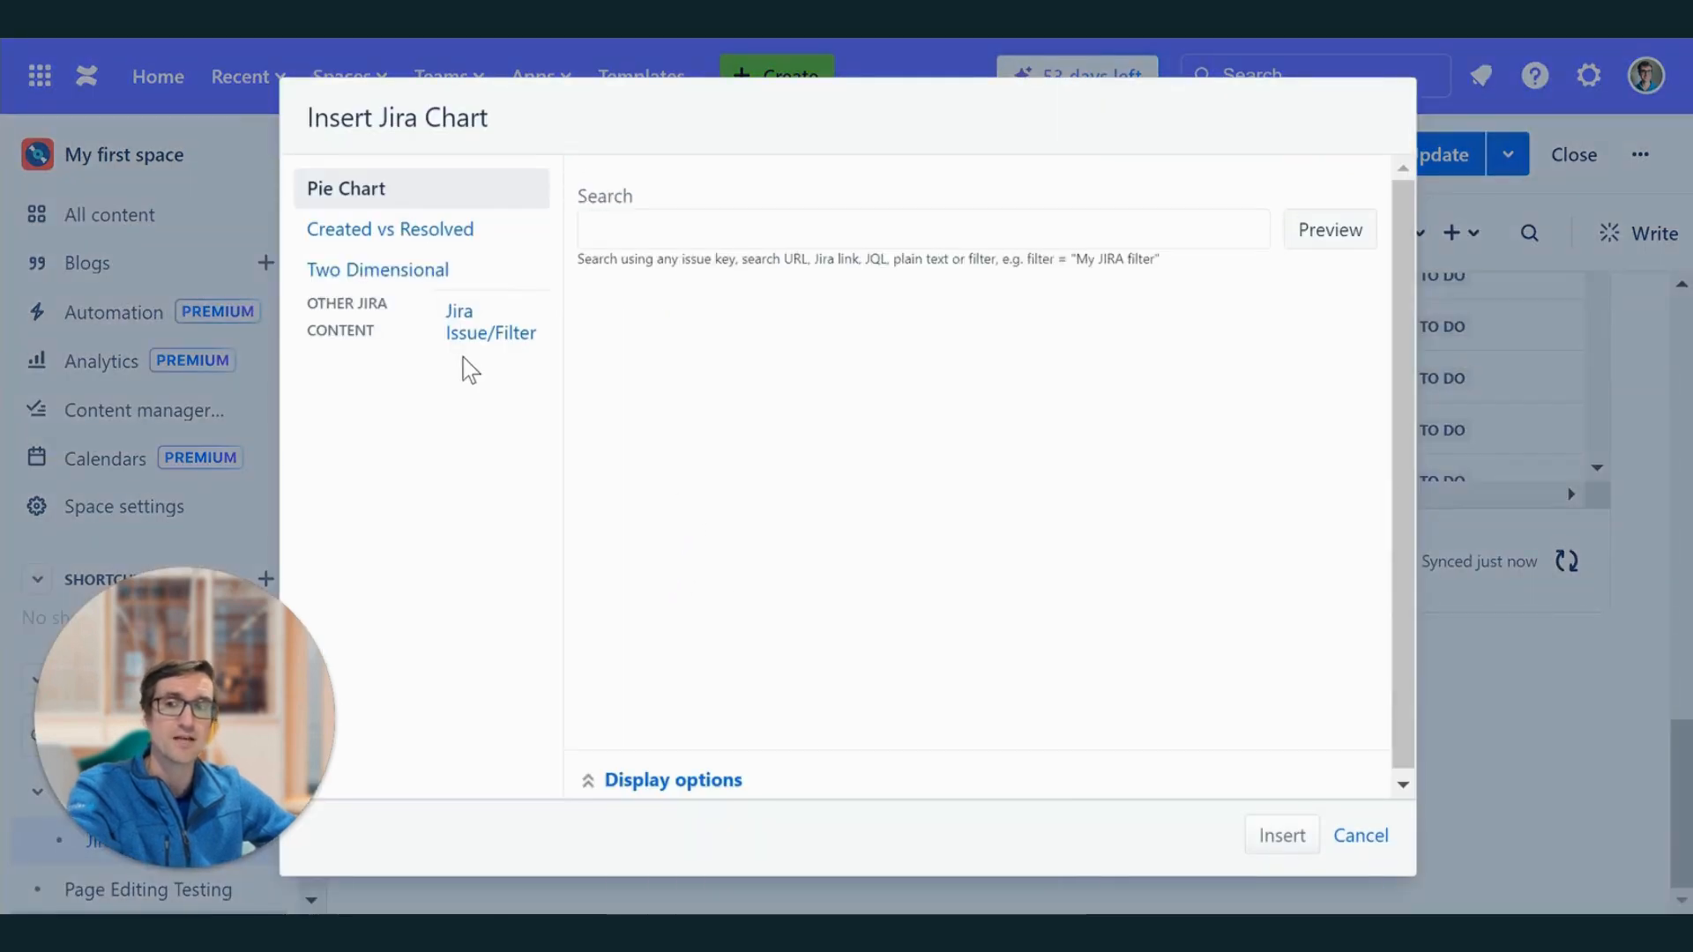
Step: Set up a pie chart for "project = ssp", charted by Priority and with its border shown
{"action": "left_click", "coordinate": [688, 229]}
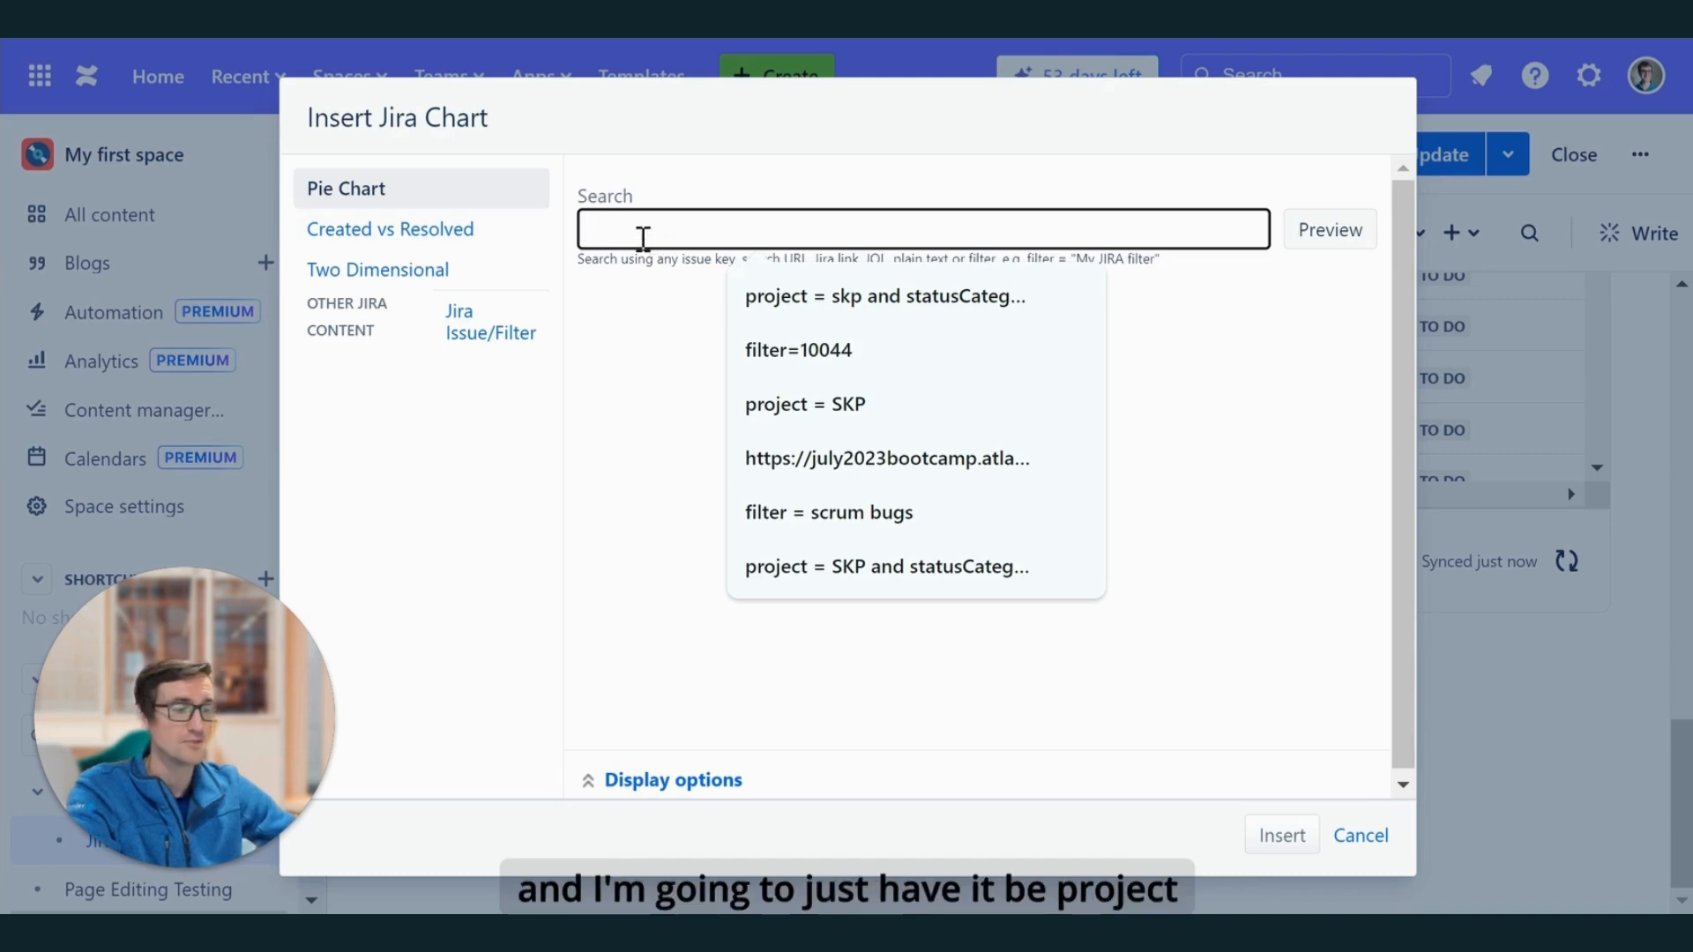
{"action": "type", "text": "project= ssp"}
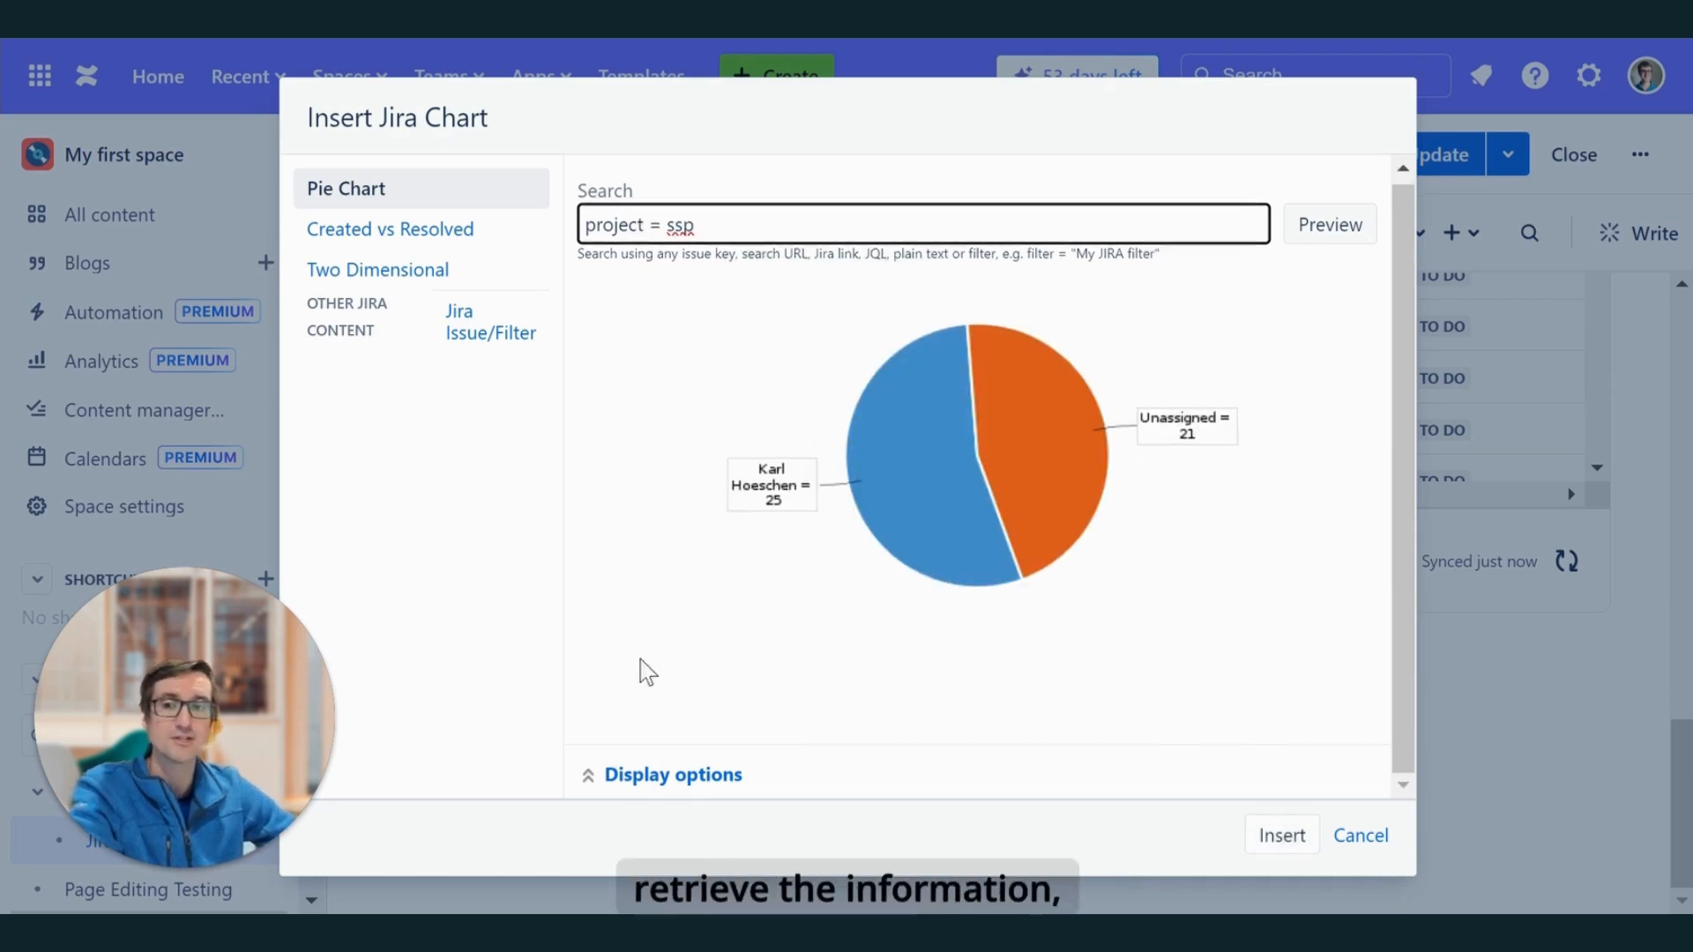
{"action": "left_click", "coordinate": [633, 779]}
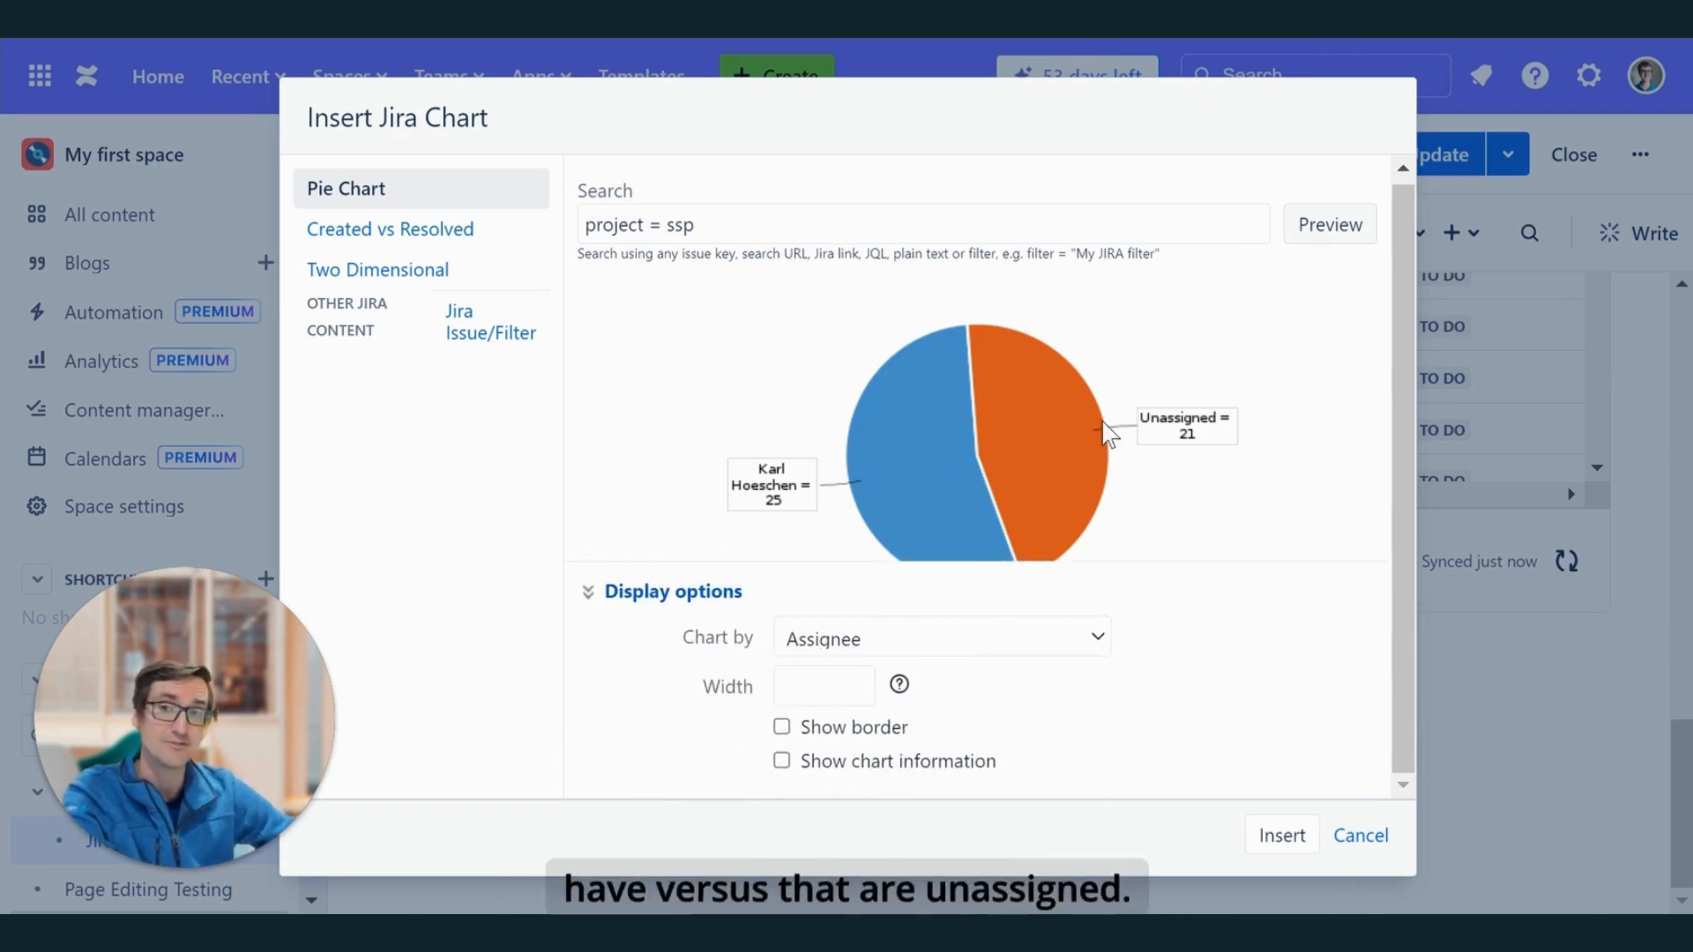
{"action": "left_click", "coordinate": [1007, 647]}
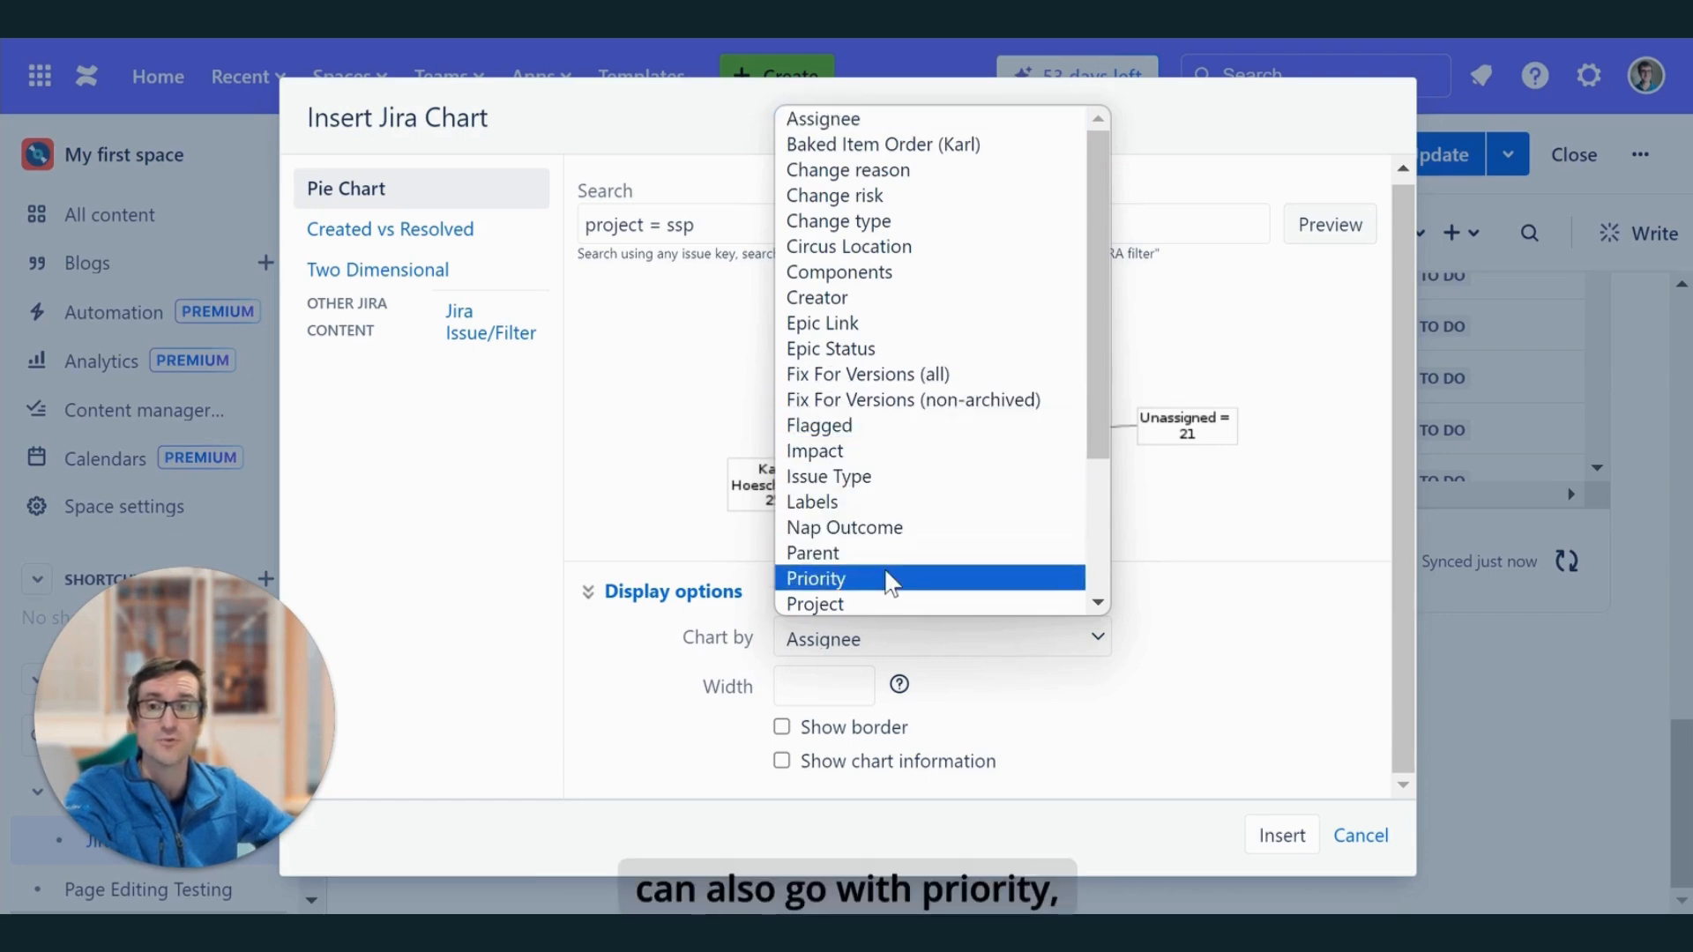
{"action": "left_click", "coordinate": [892, 578]}
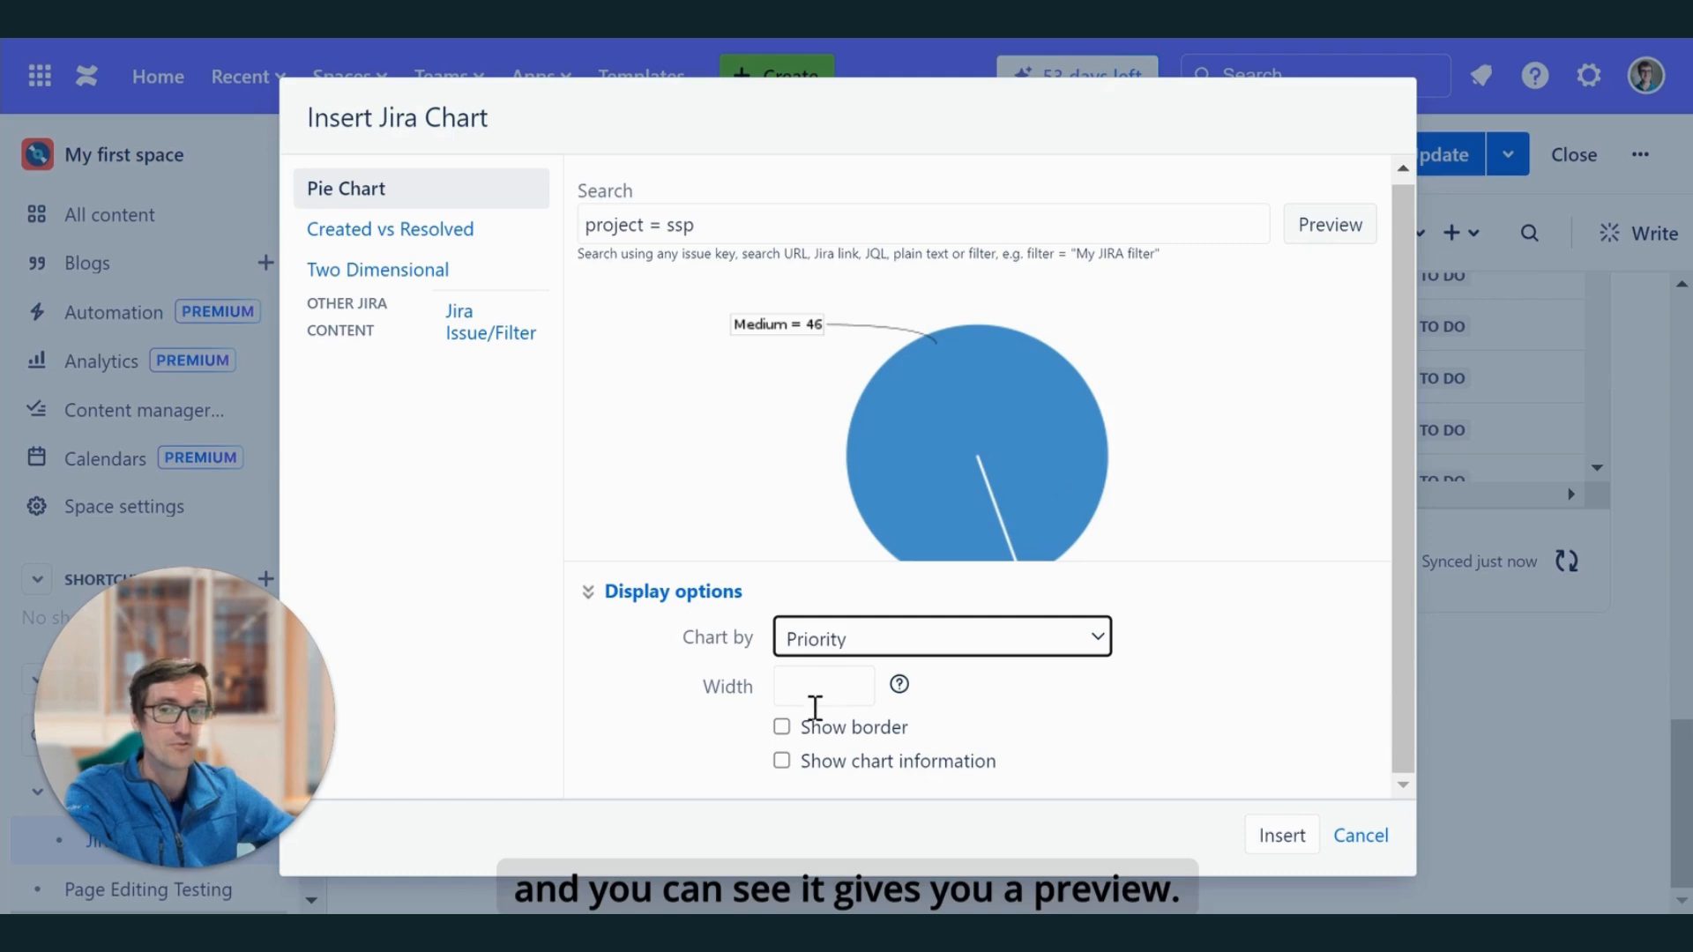
{"action": "left_click", "coordinate": [781, 727]}
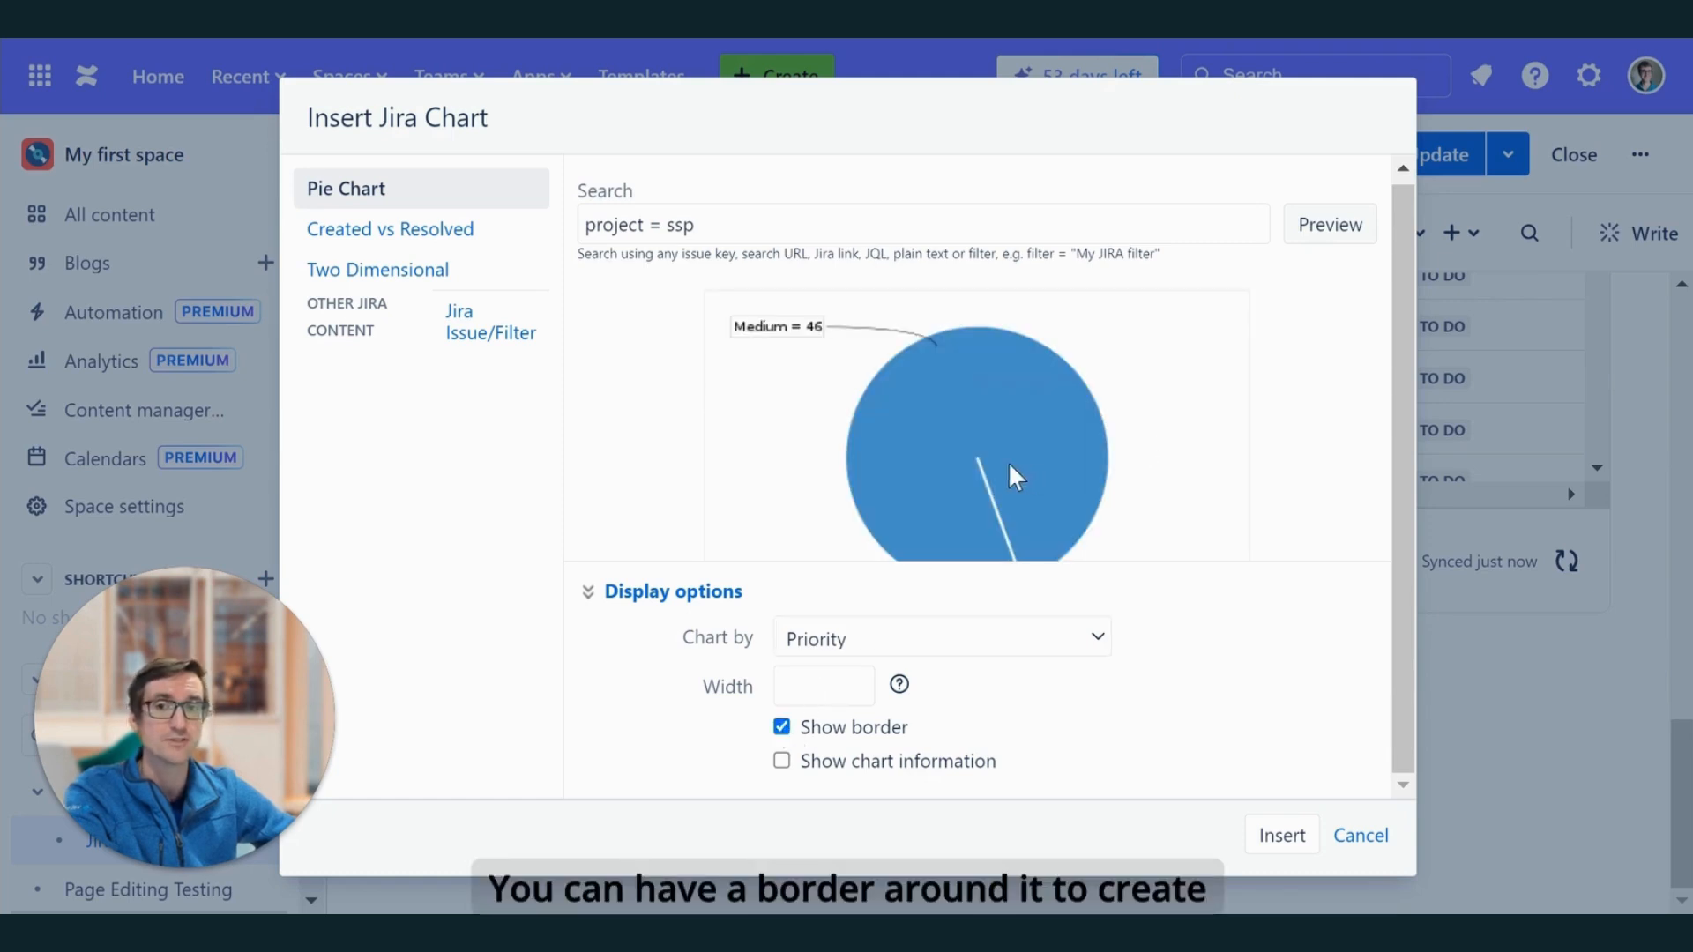
{"action": "left_click", "coordinate": [972, 642]}
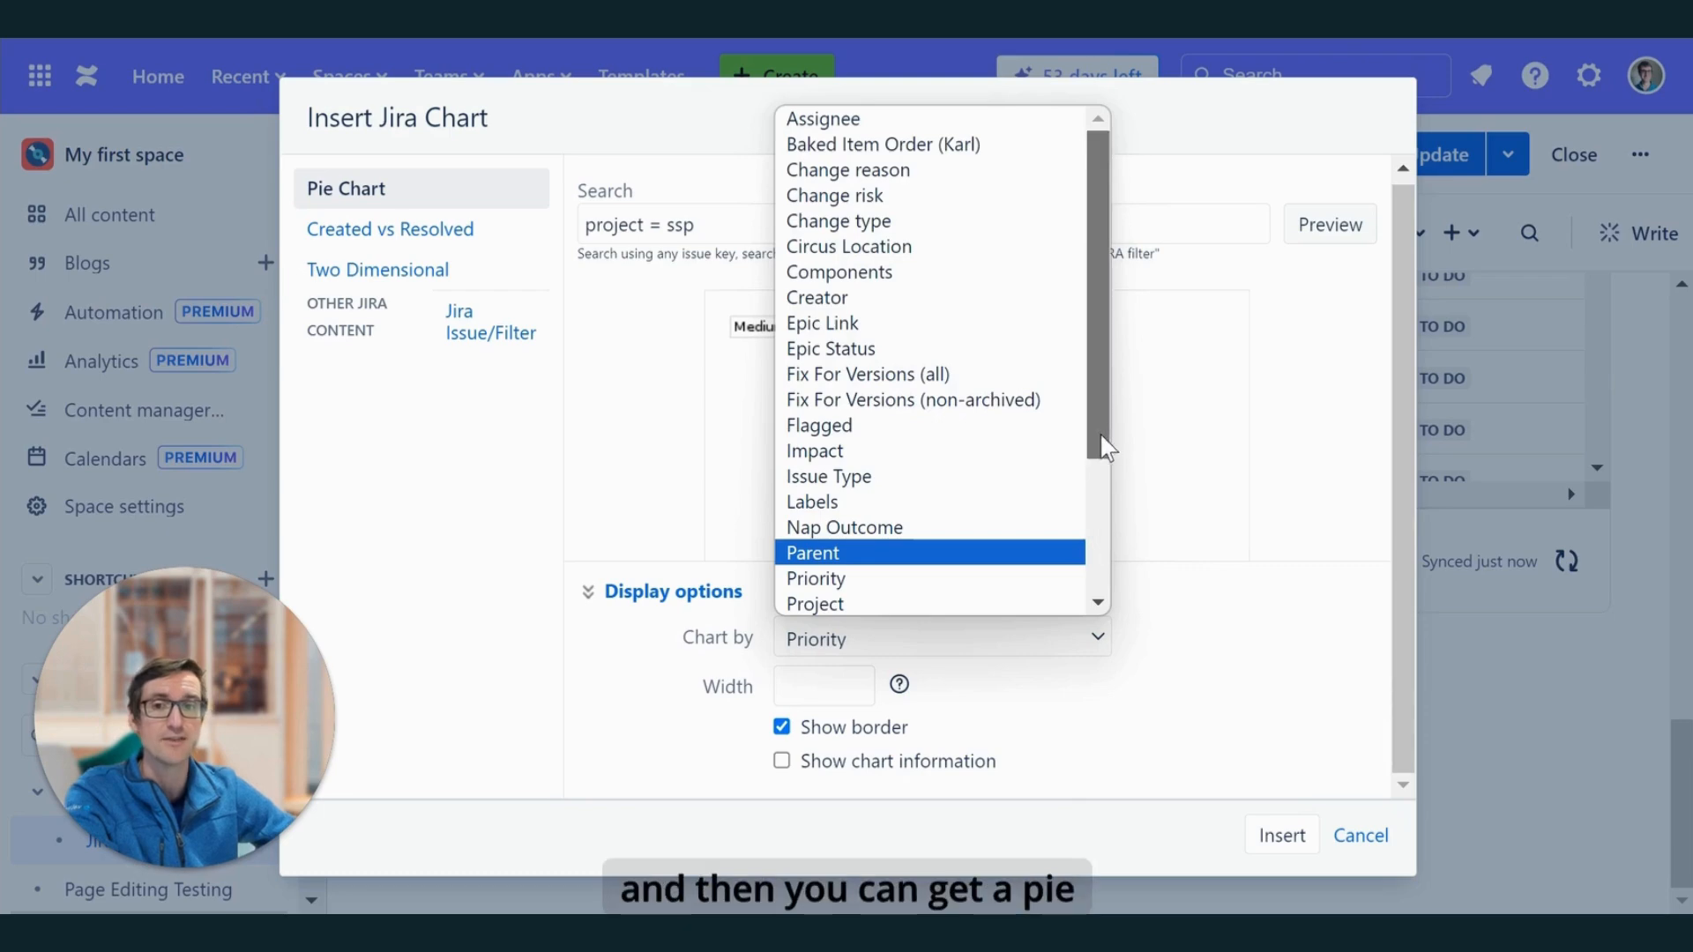
{"action": "scroll", "coordinate": [1105, 546], "scroll_direction": "down", "scroll_amount": 2}
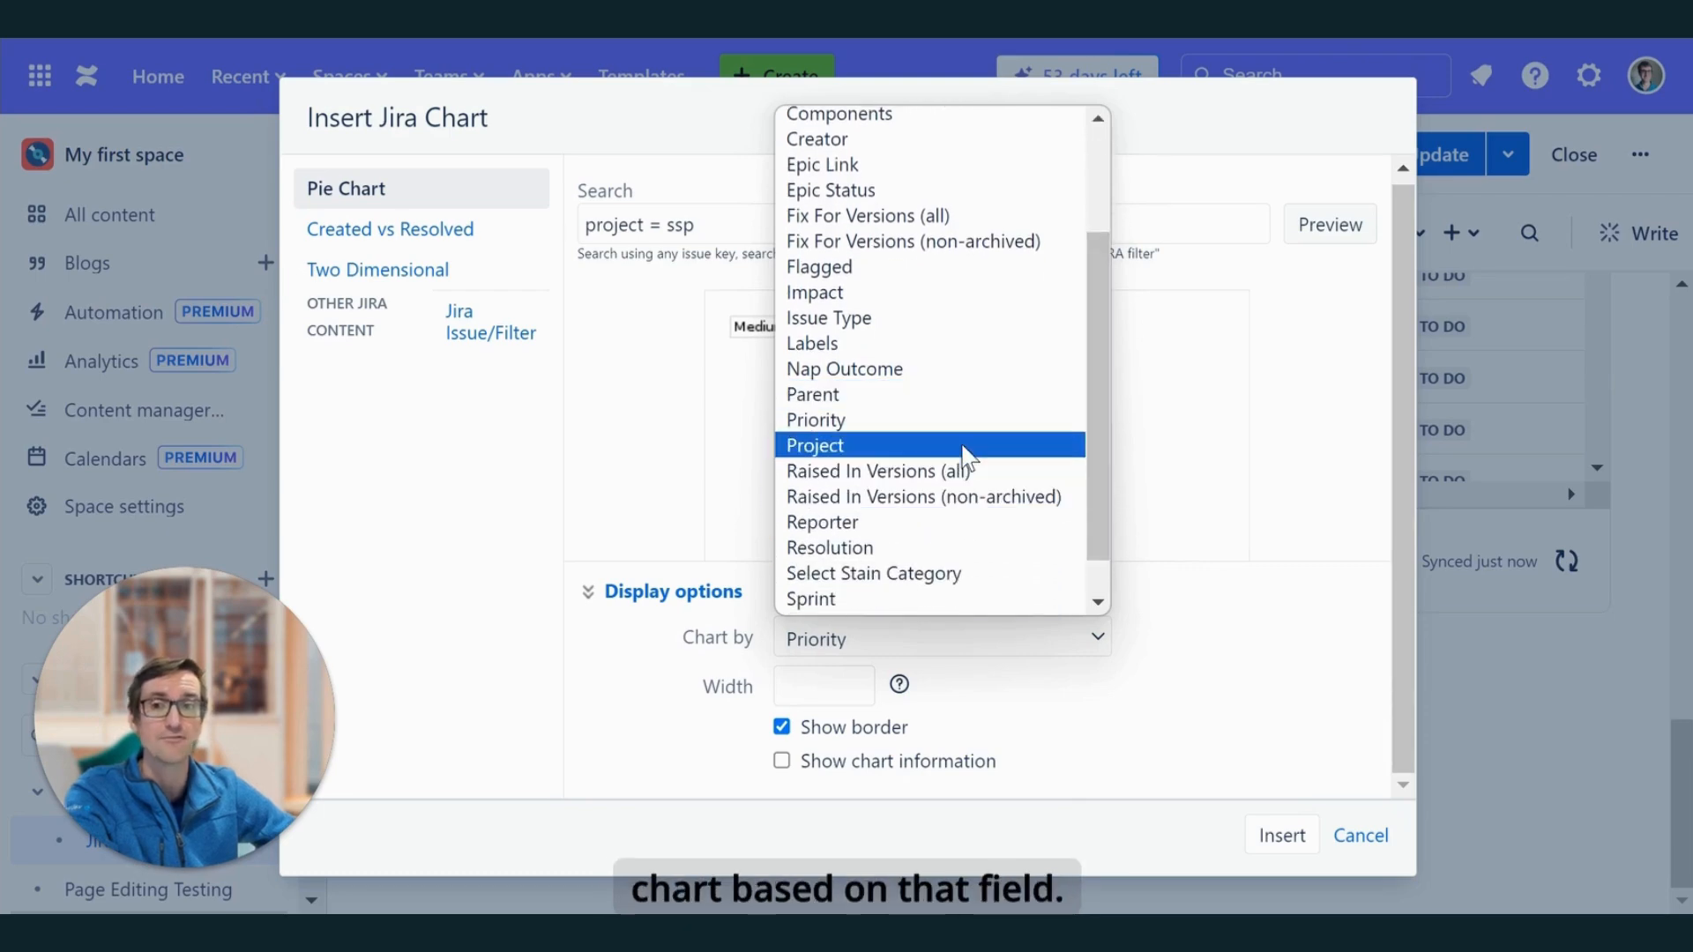
{"action": "left_click", "coordinate": [46, 281]}
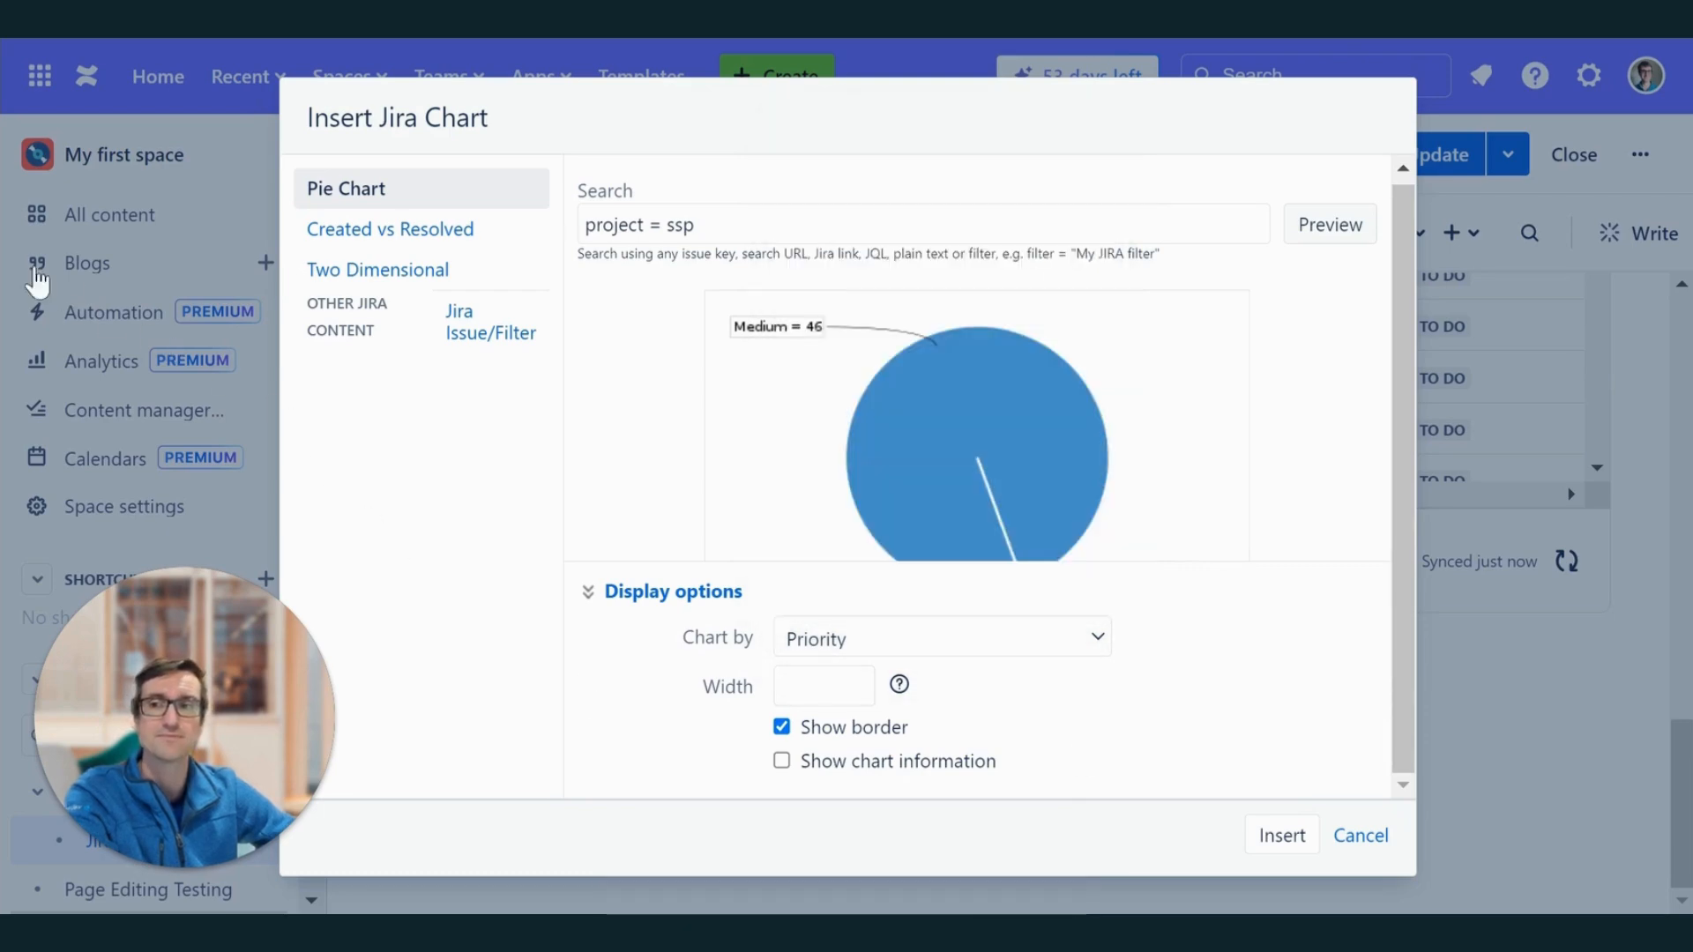
Step: Chart the pie by Assignee and insert it into the page
{"action": "left_click", "coordinate": [1004, 643]}
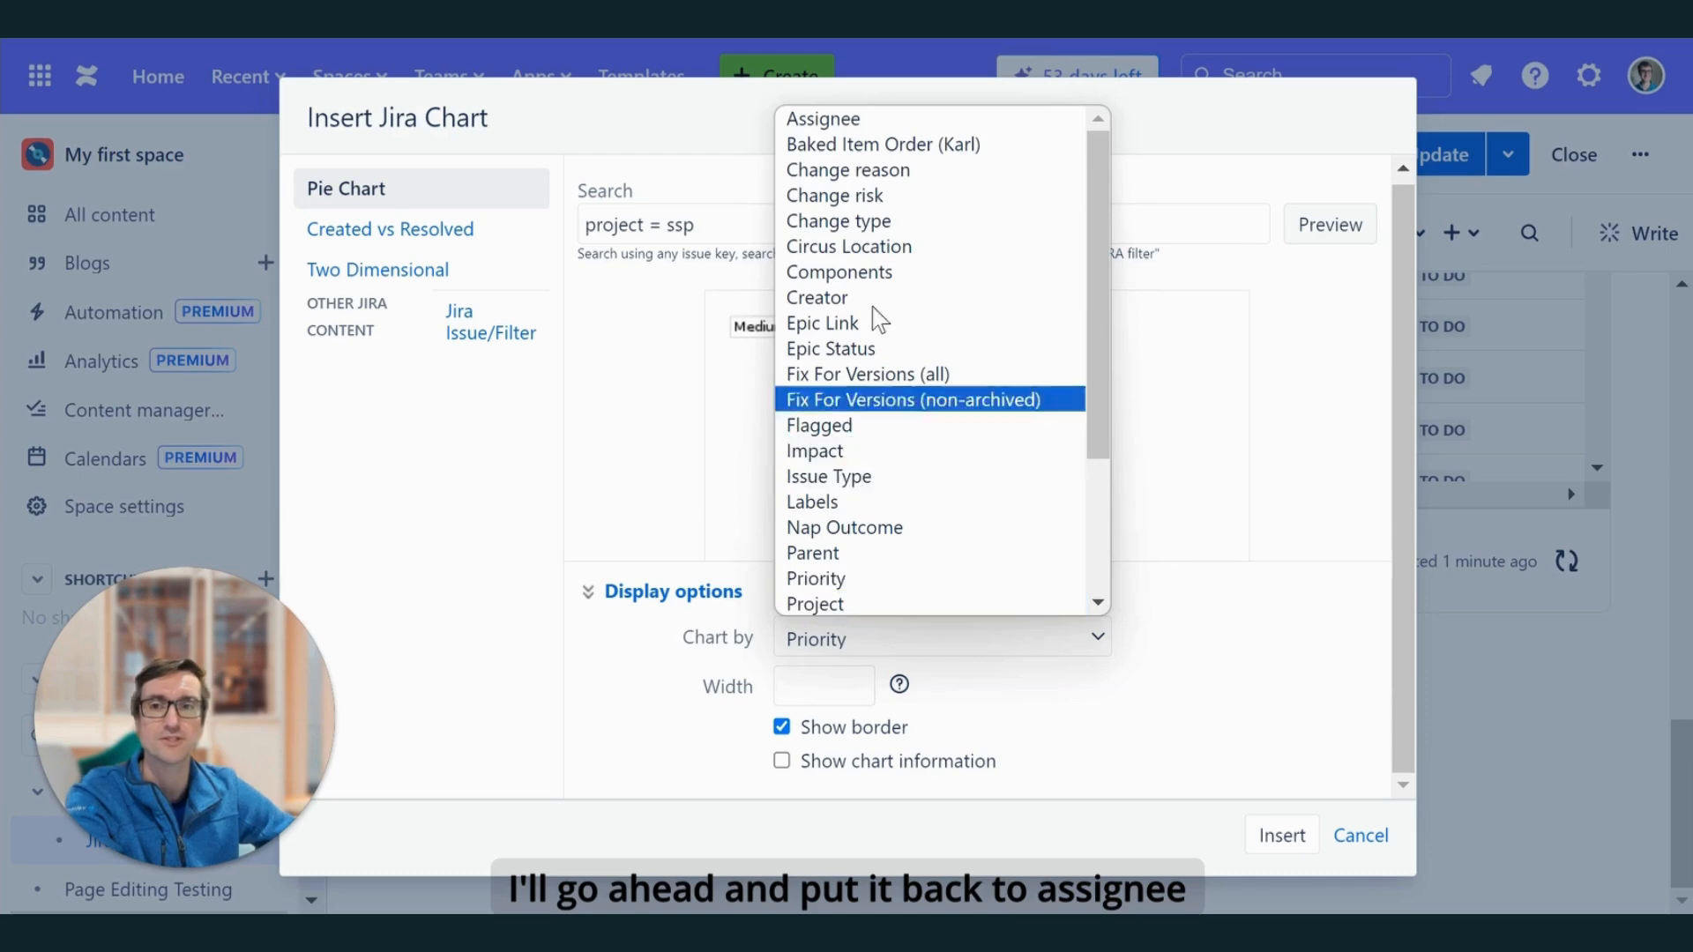
{"action": "left_click", "coordinate": [934, 118]}
{"action": "left_click", "coordinate": [1283, 840]}
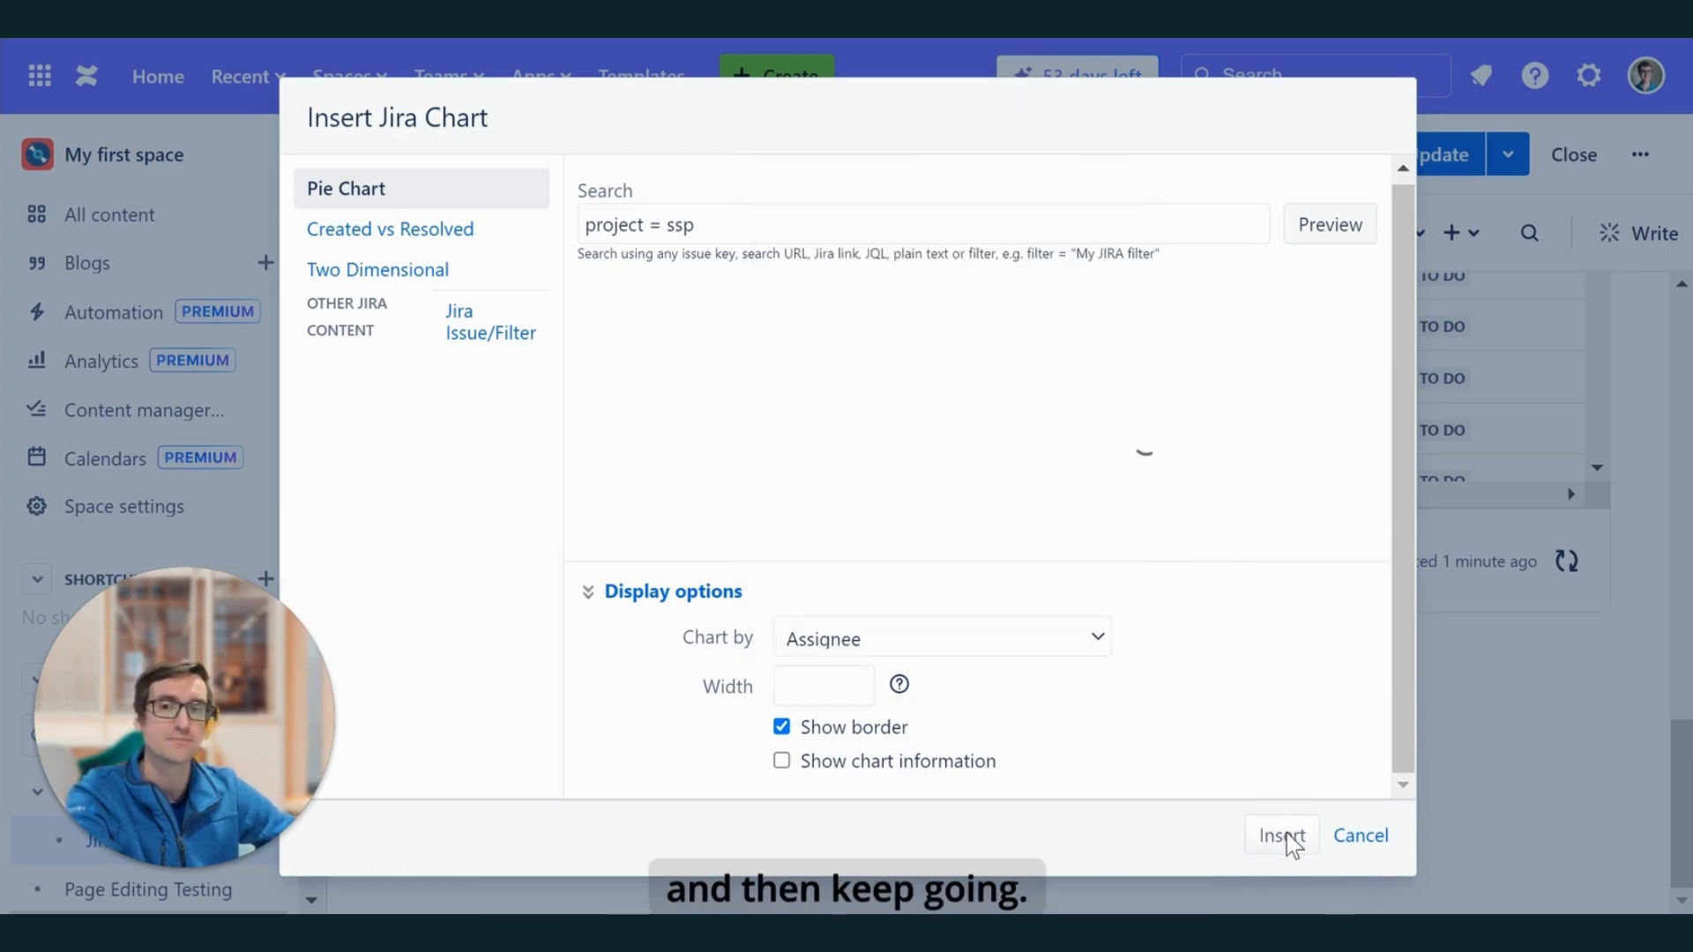
{"action": "left_click", "coordinate": [1280, 836]}
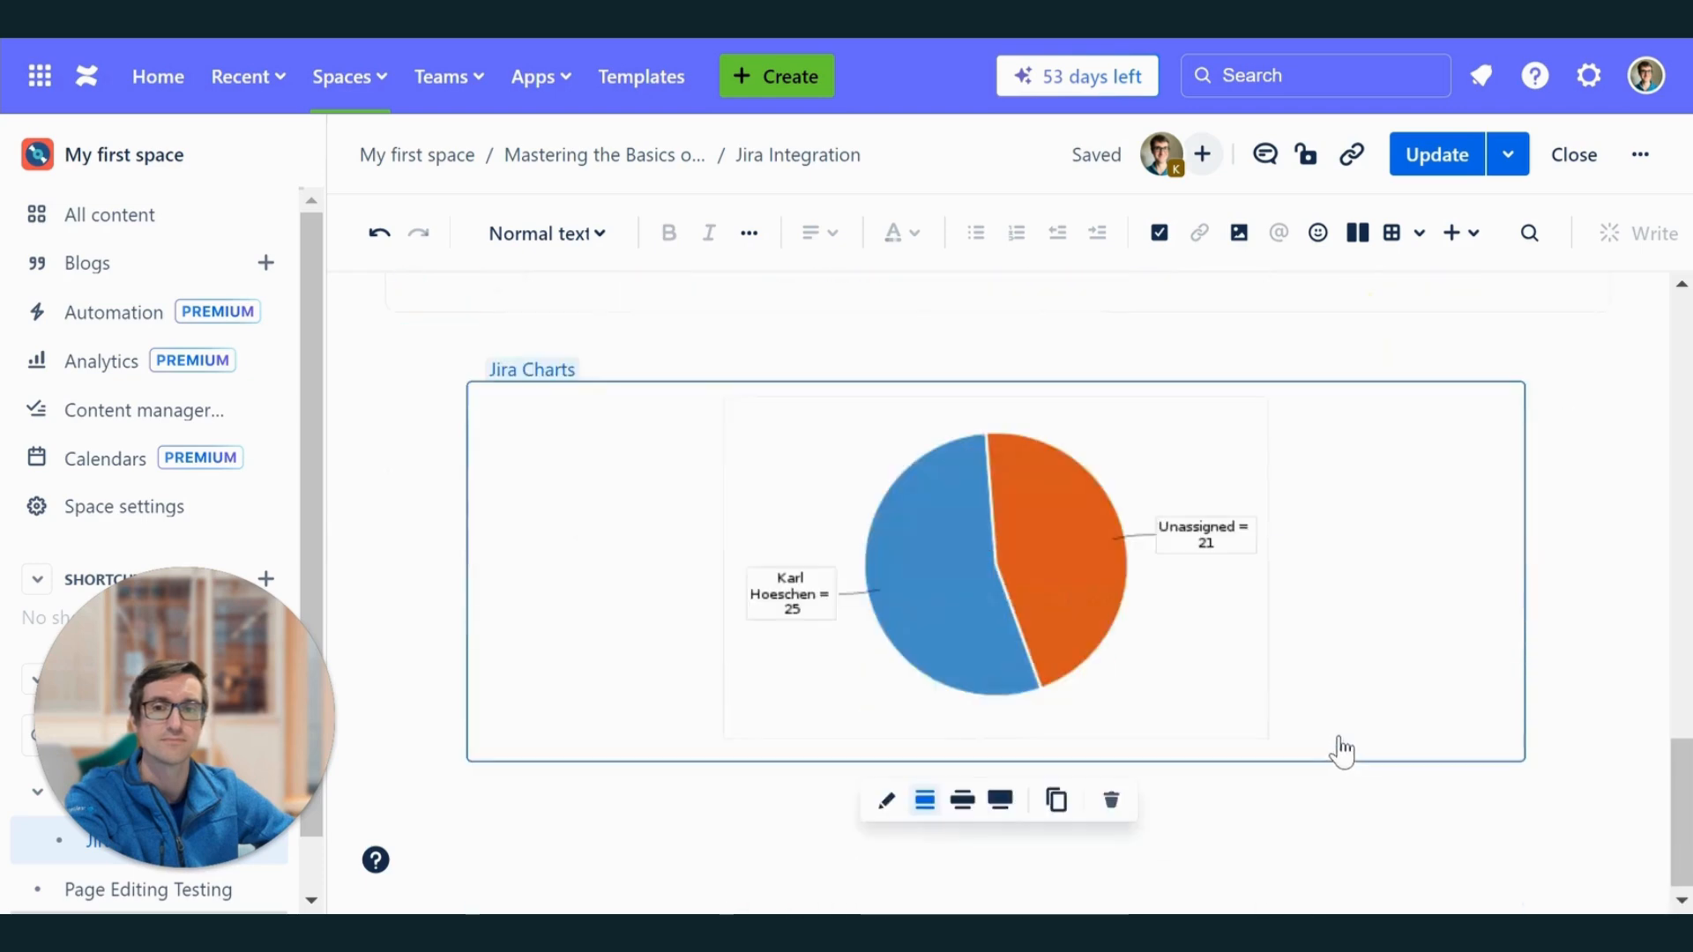
Step: Add another Jira Charts macro below the pie chart and set it up as a Two Dimensional chart for "project = ssp"
{"action": "left_click", "coordinate": [1345, 822]}
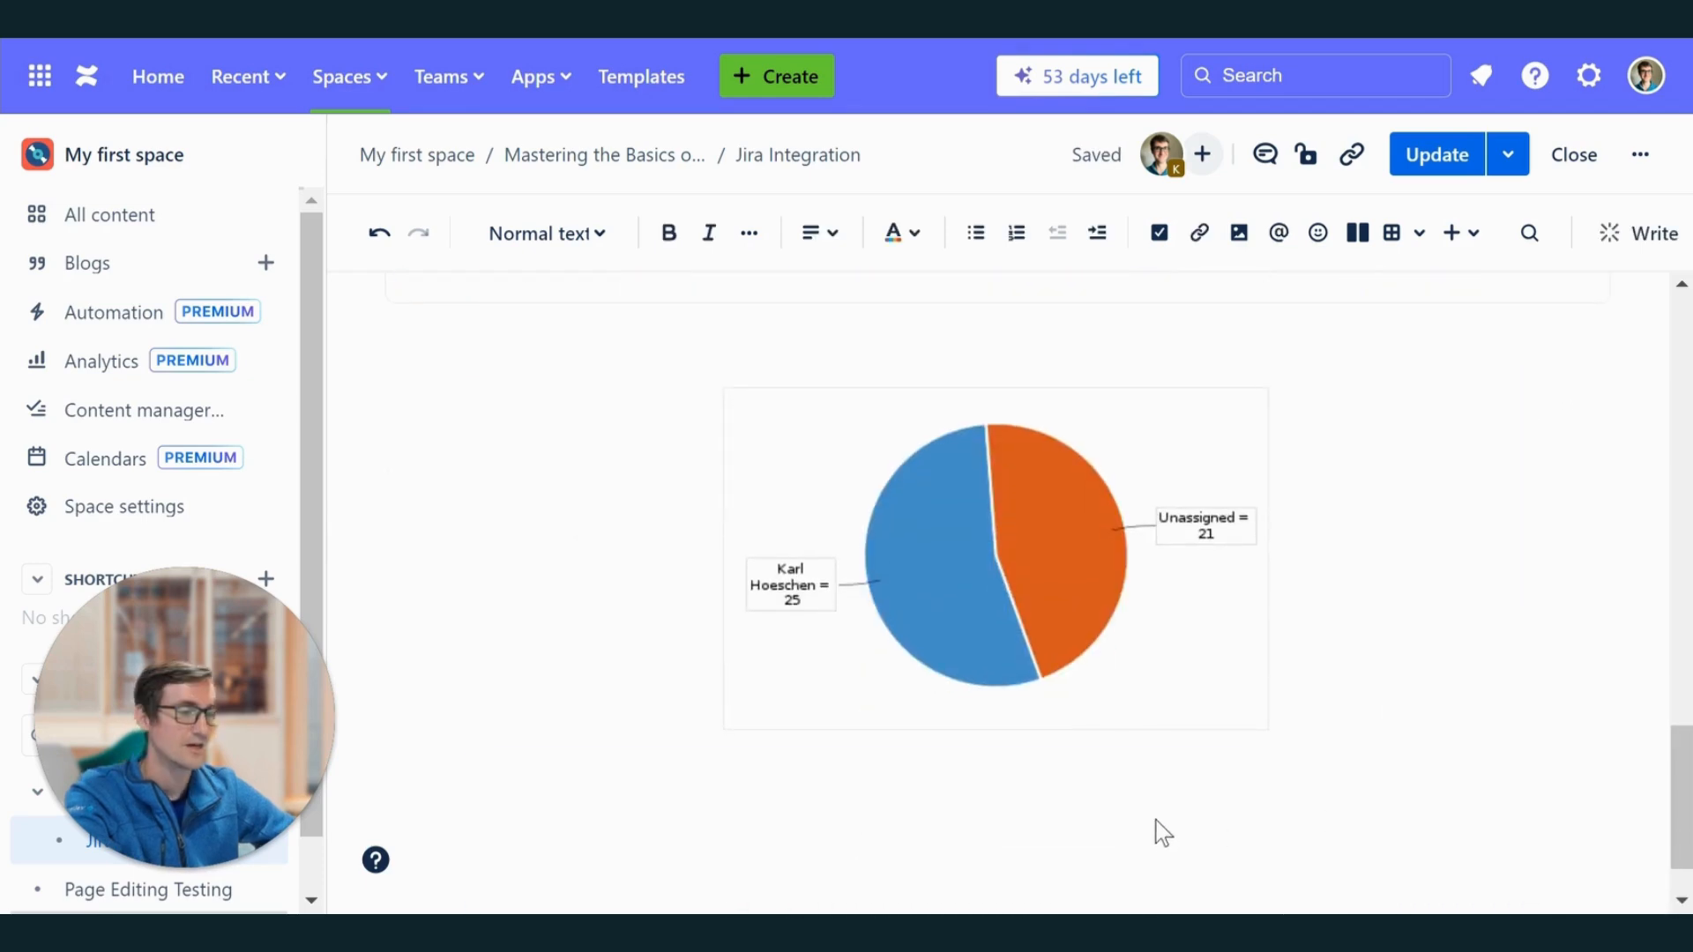
{"action": "type", "text": "/jira"}
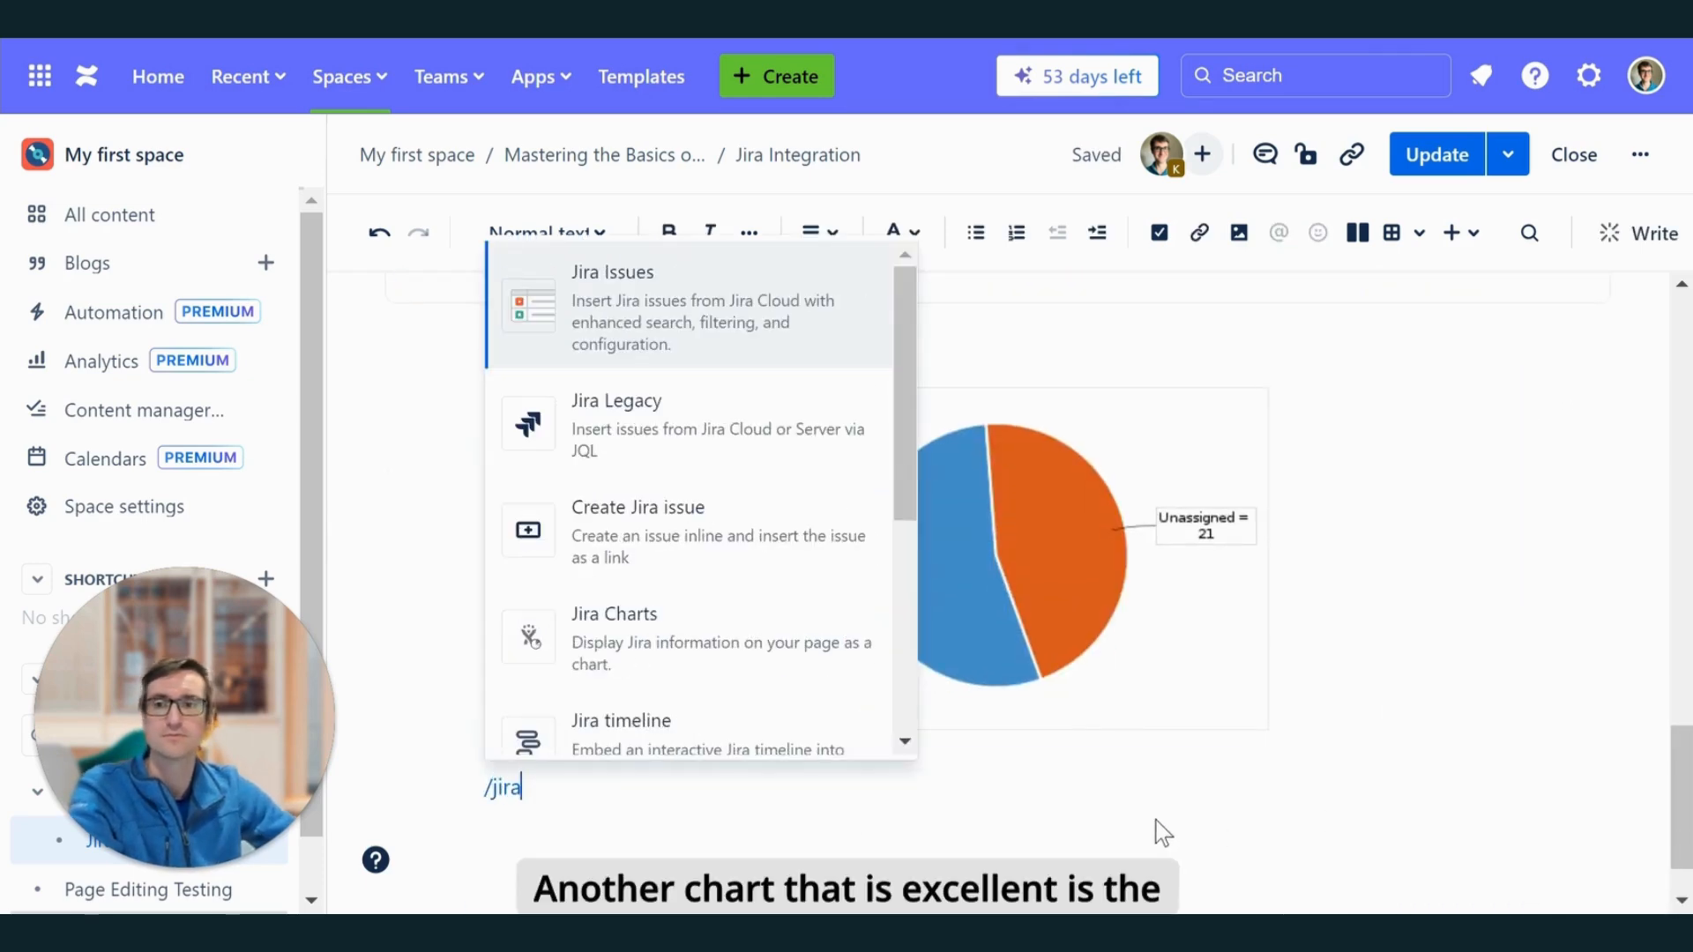
{"action": "scroll", "coordinate": [696, 624], "scroll_direction": "down", "scroll_amount": 1}
{"action": "left_click", "coordinate": [698, 617]}
{"action": "left_click", "coordinate": [428, 277]}
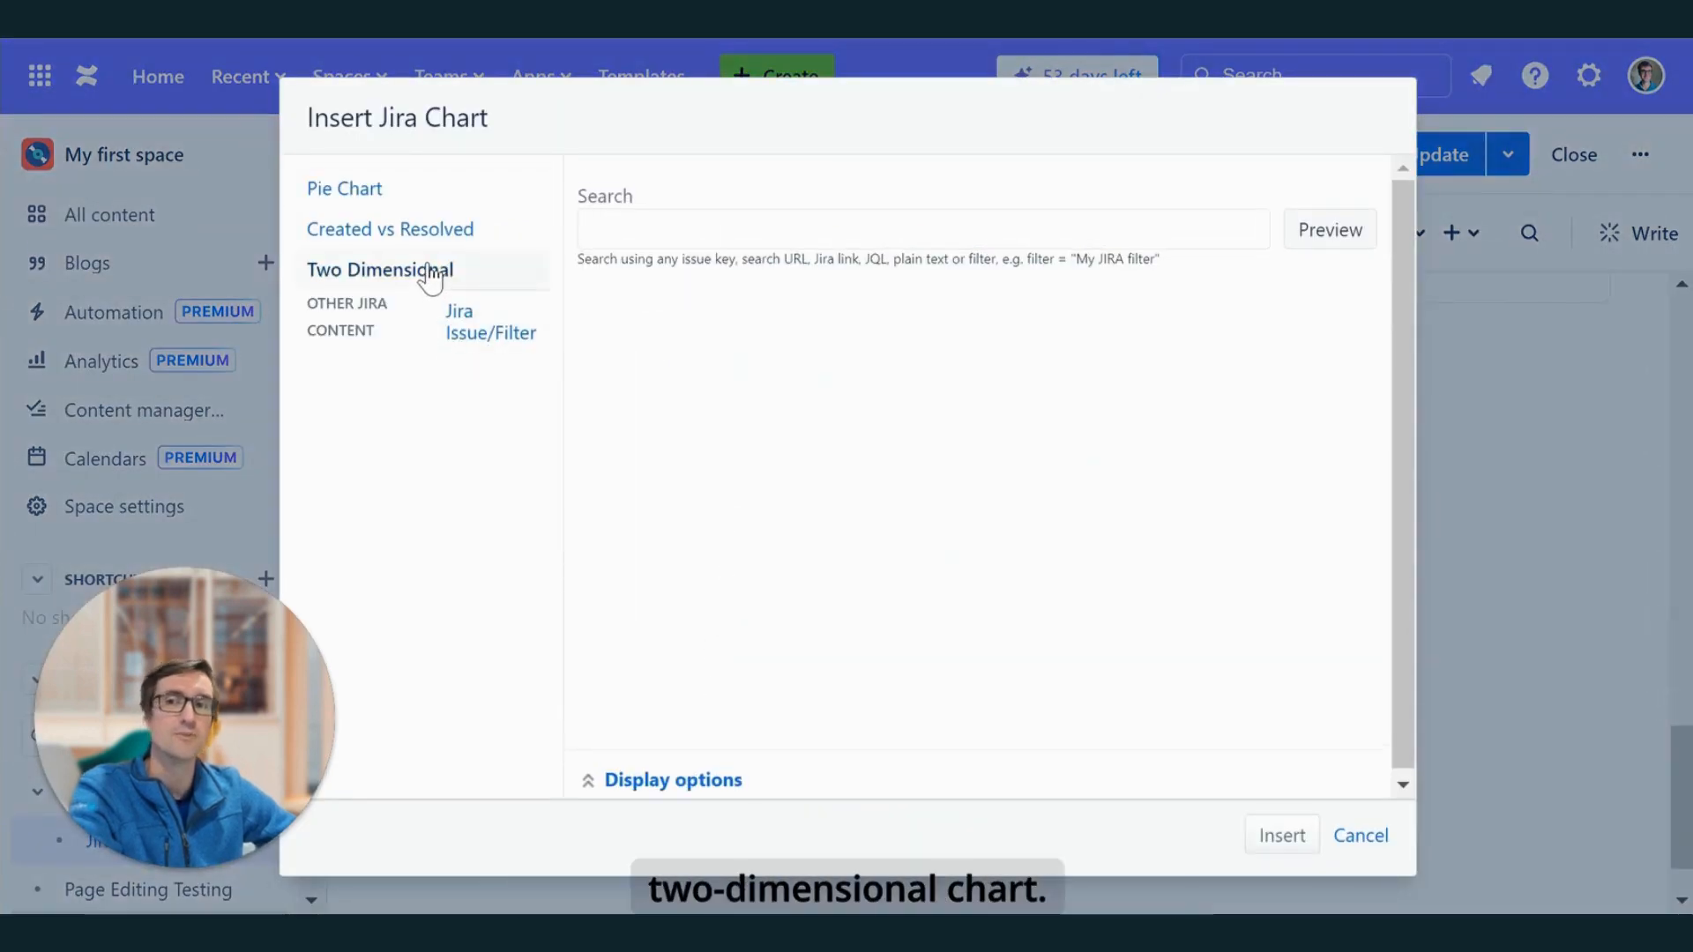
{"action": "left_click", "coordinate": [629, 222]}
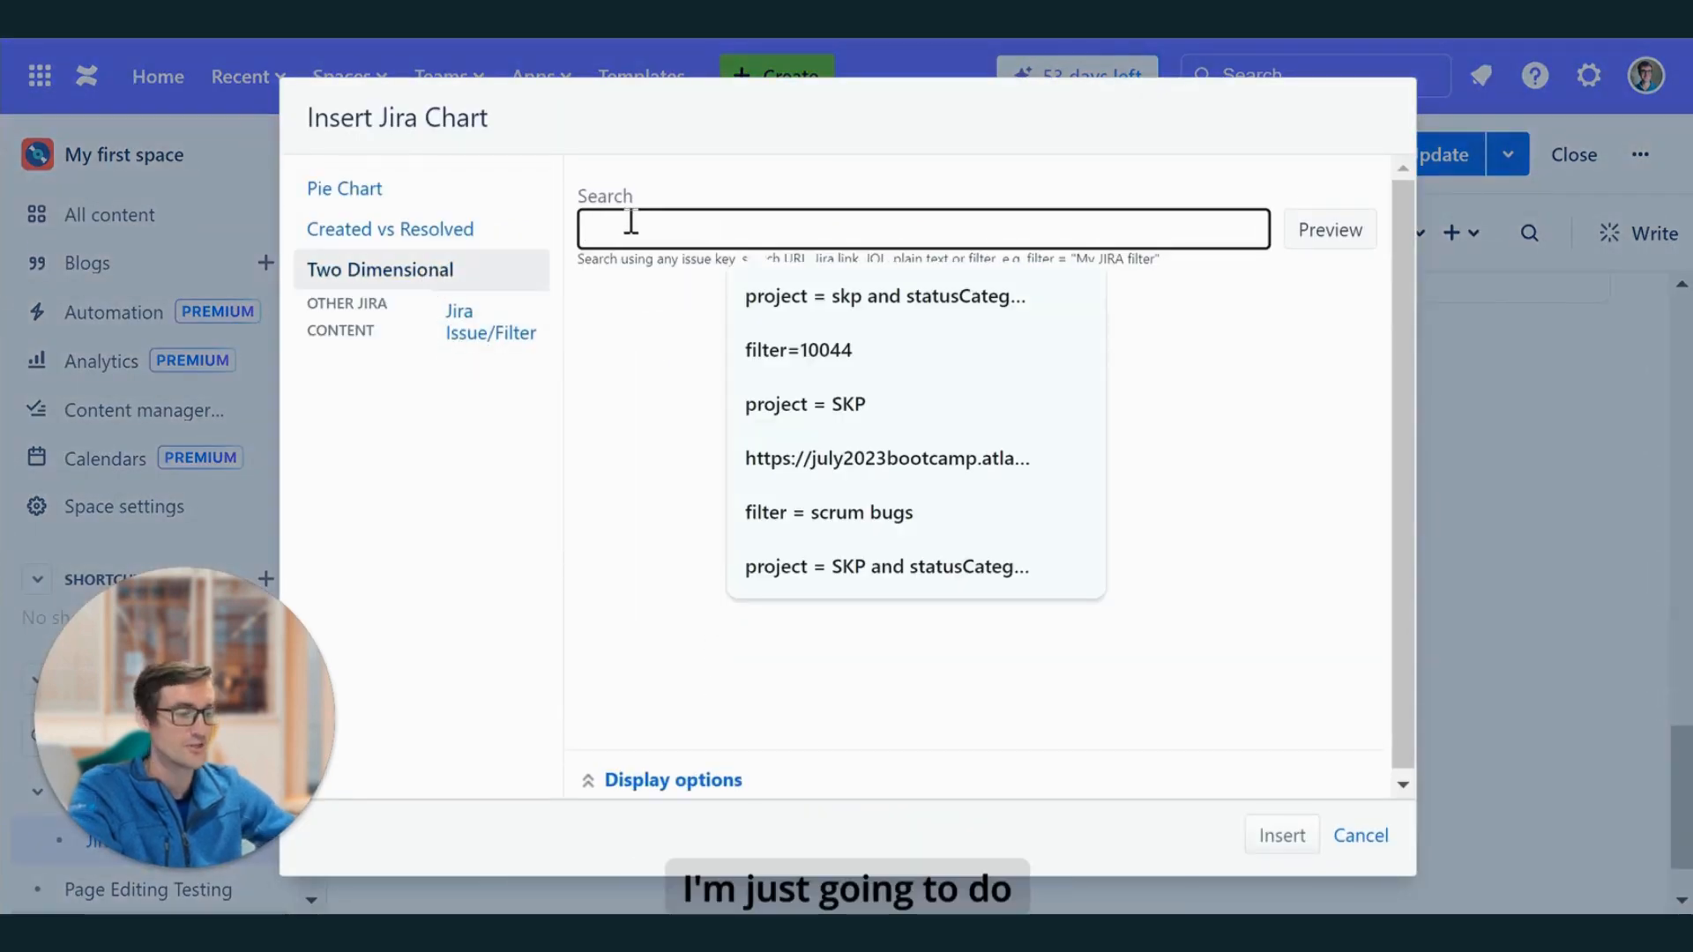
{"action": "type", "text": "project"}
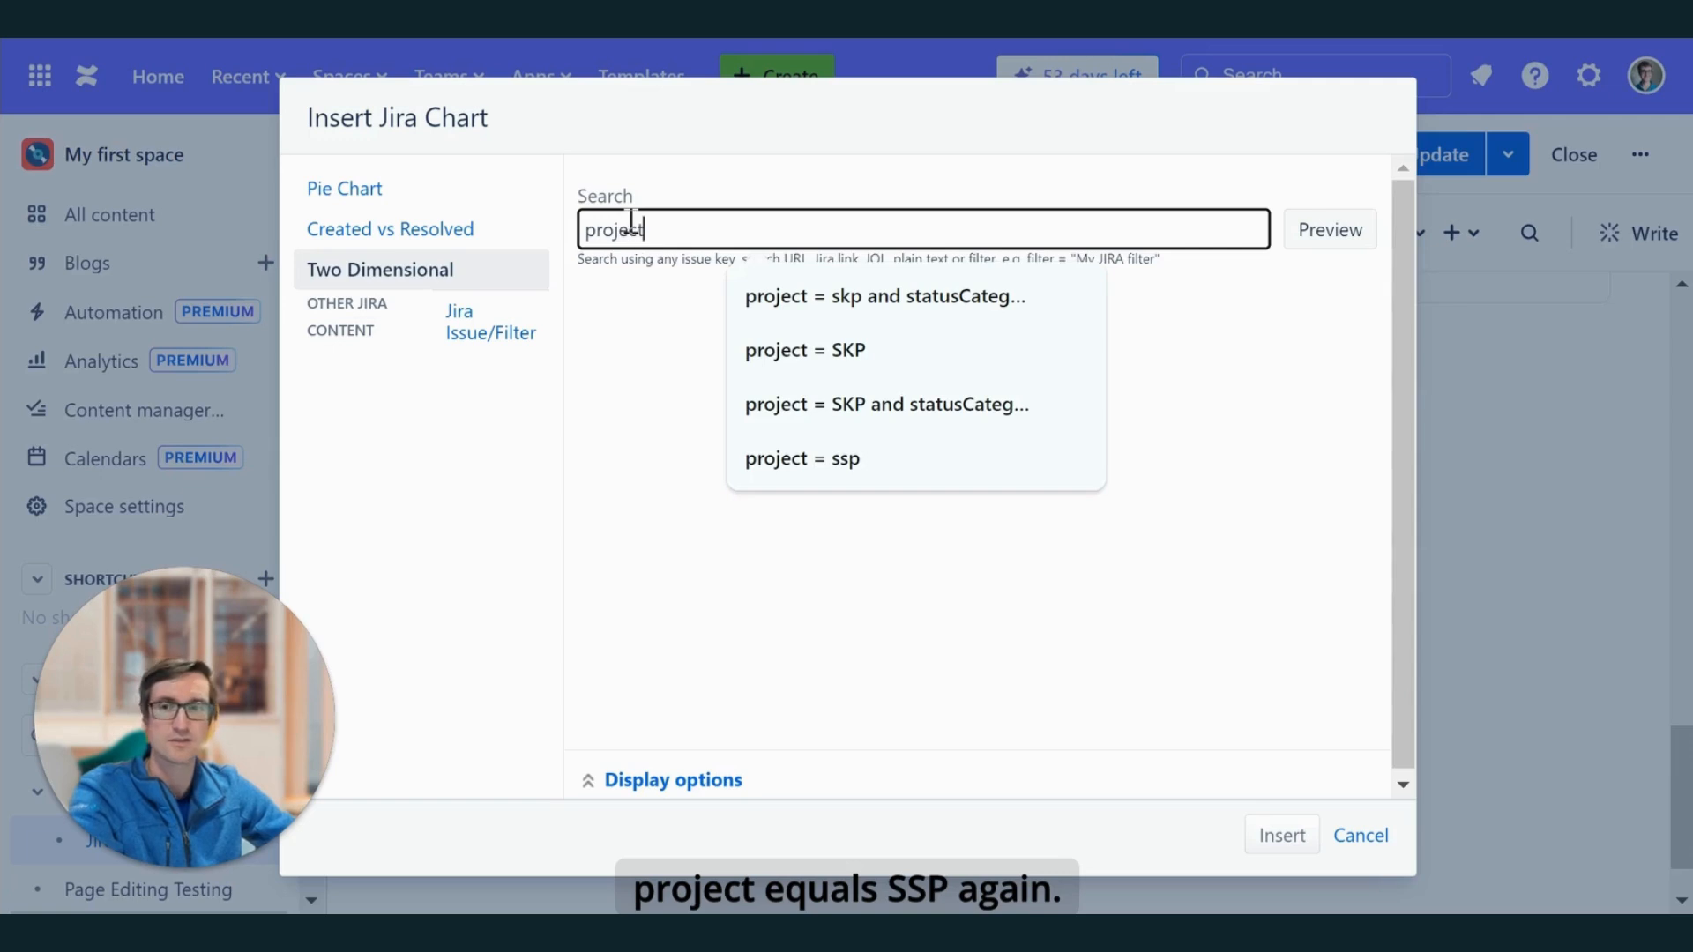
{"action": "type", "text": " = ssp"}
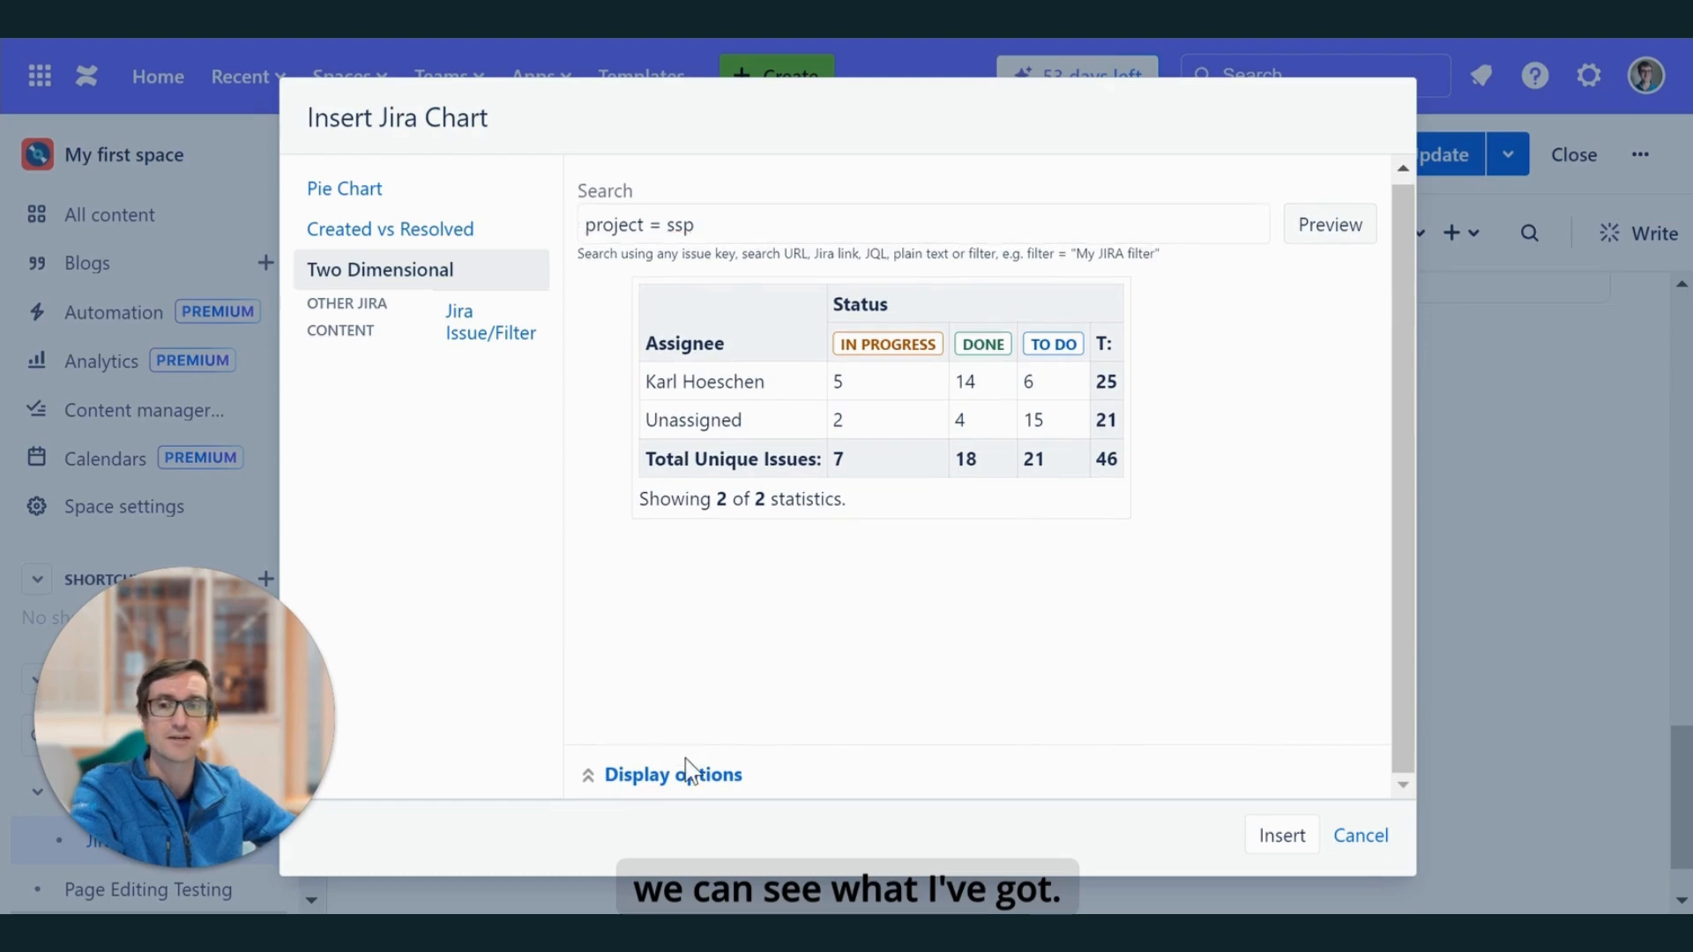
Step: Set the two-dimensional chart's X axis to Issue Type and Y axis to Priority, and insert it into the page
{"action": "left_click", "coordinate": [697, 781]}
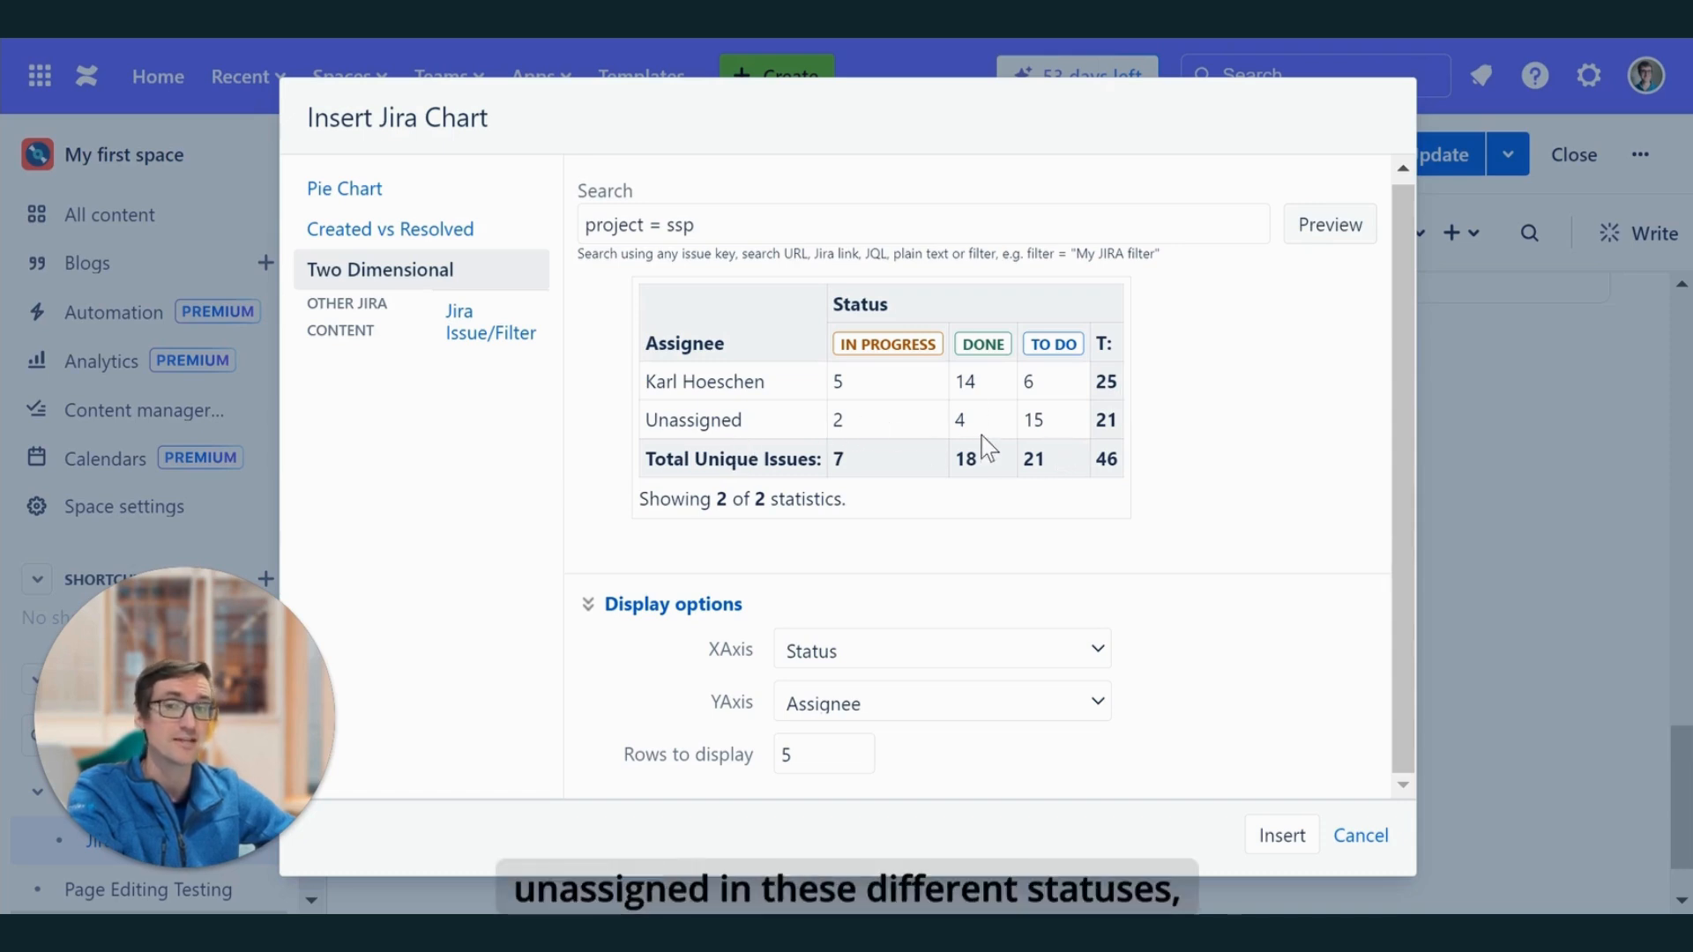
{"action": "left_click", "coordinate": [969, 652]}
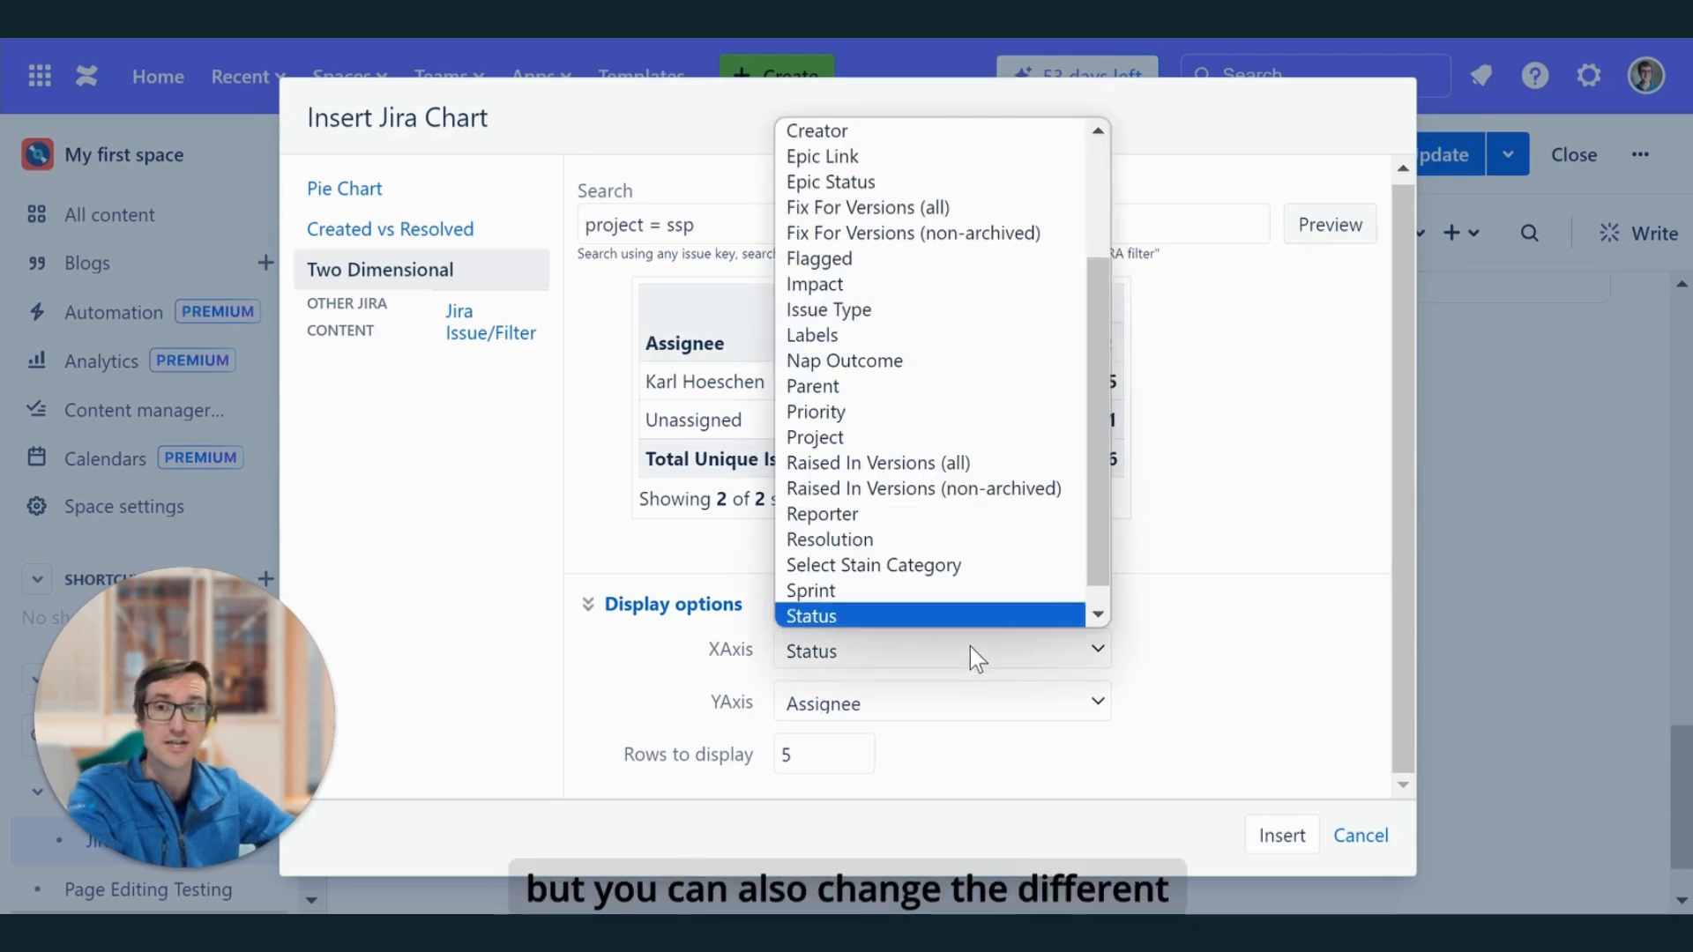
{"action": "left_click", "coordinate": [854, 312]}
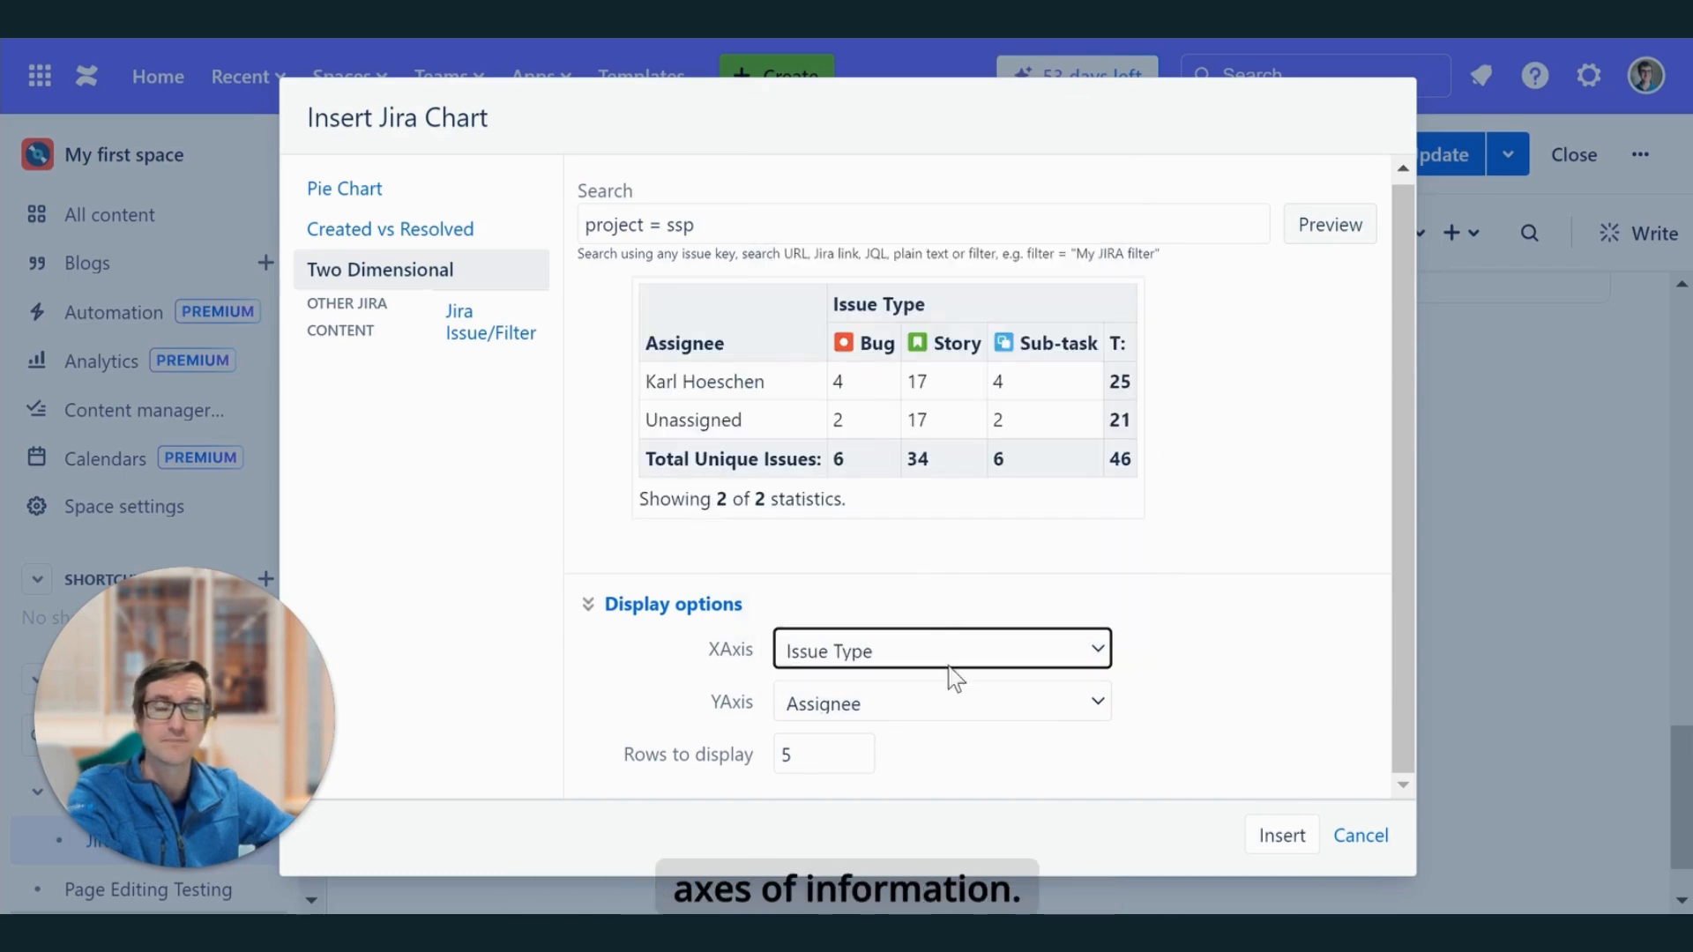
{"action": "left_click", "coordinate": [1024, 710]}
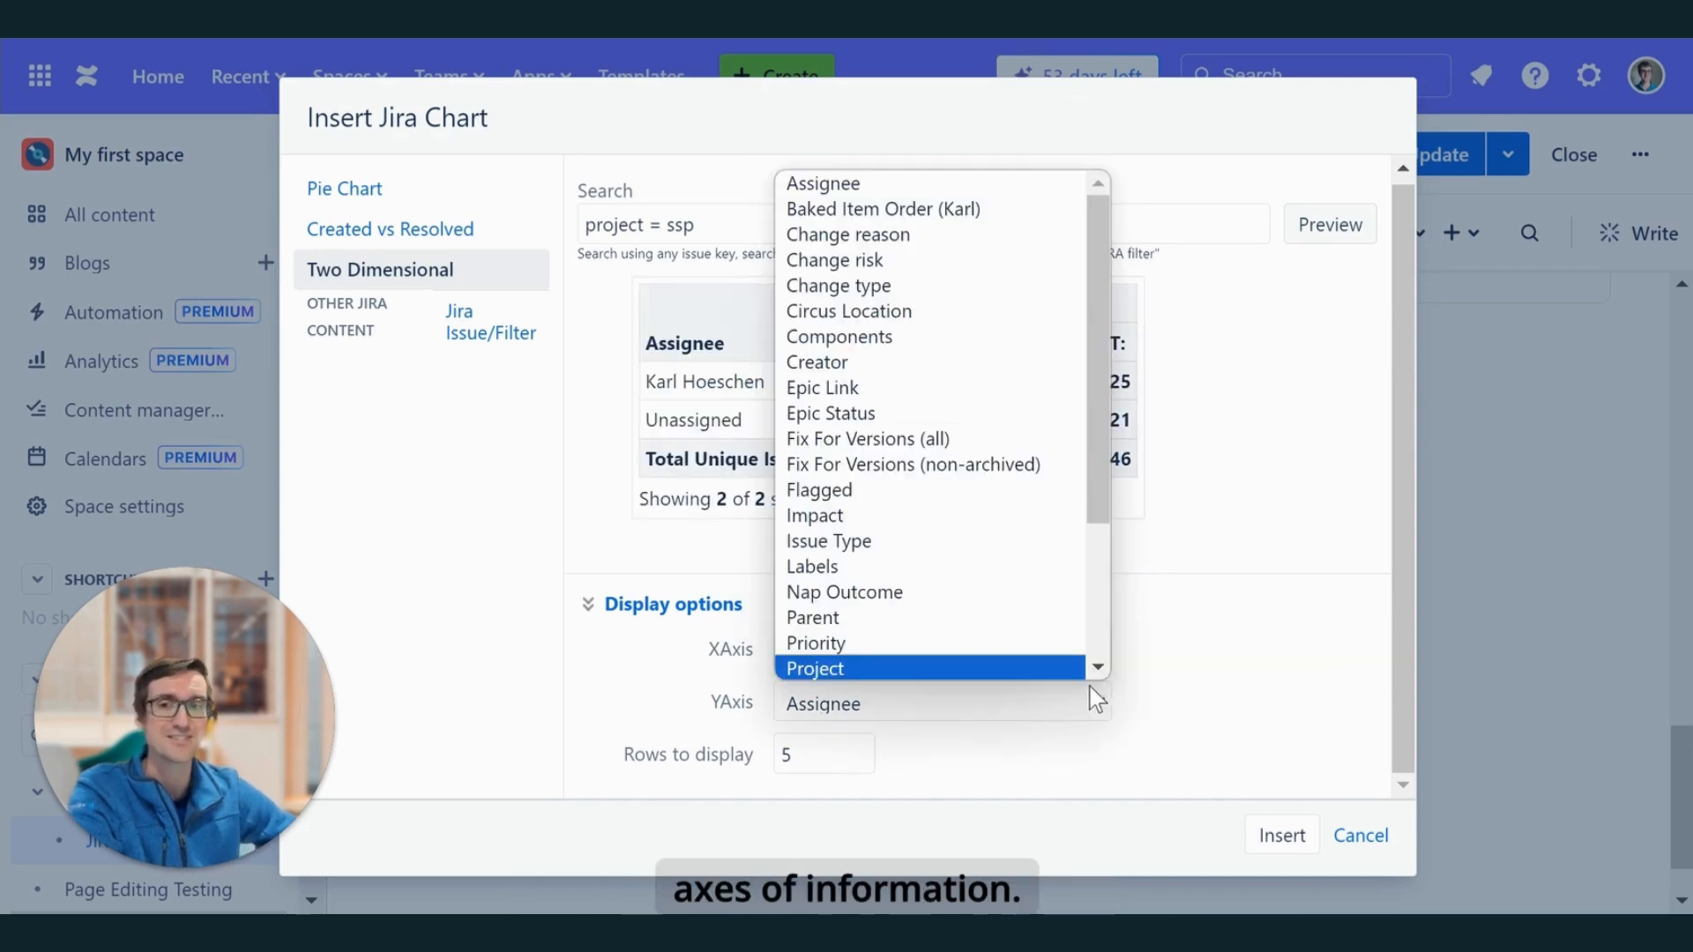
{"action": "left_click_drag", "start_coordinate": [1095, 397], "coordinate": [1094, 434]}
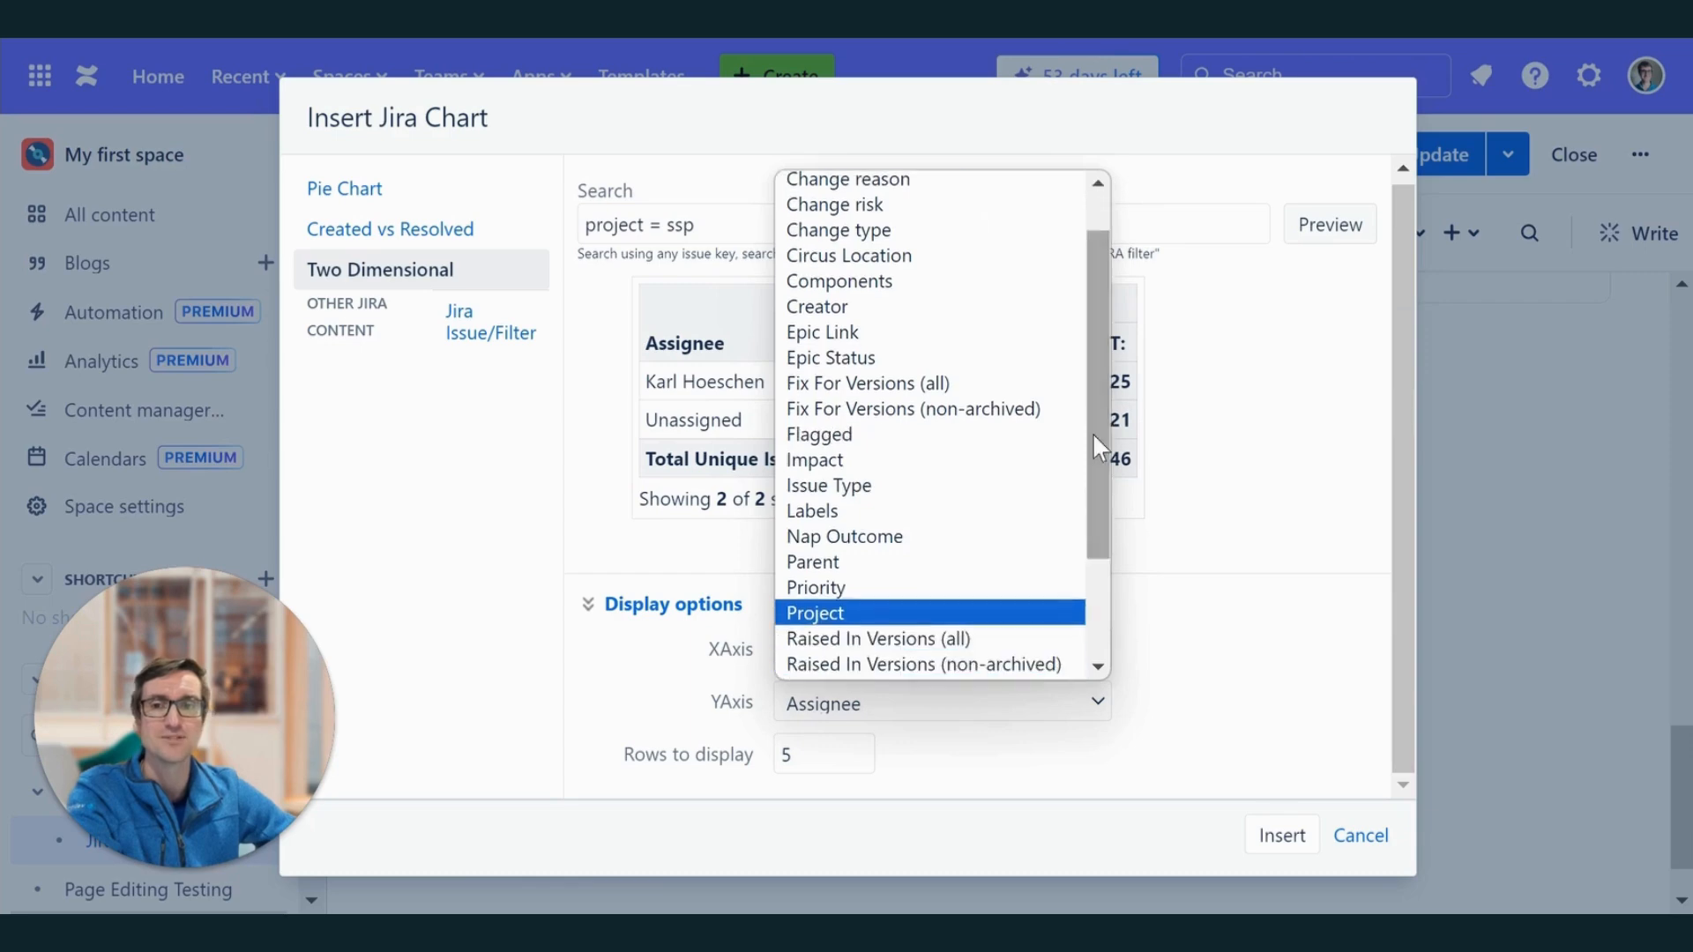
{"action": "left_click", "coordinate": [905, 587]}
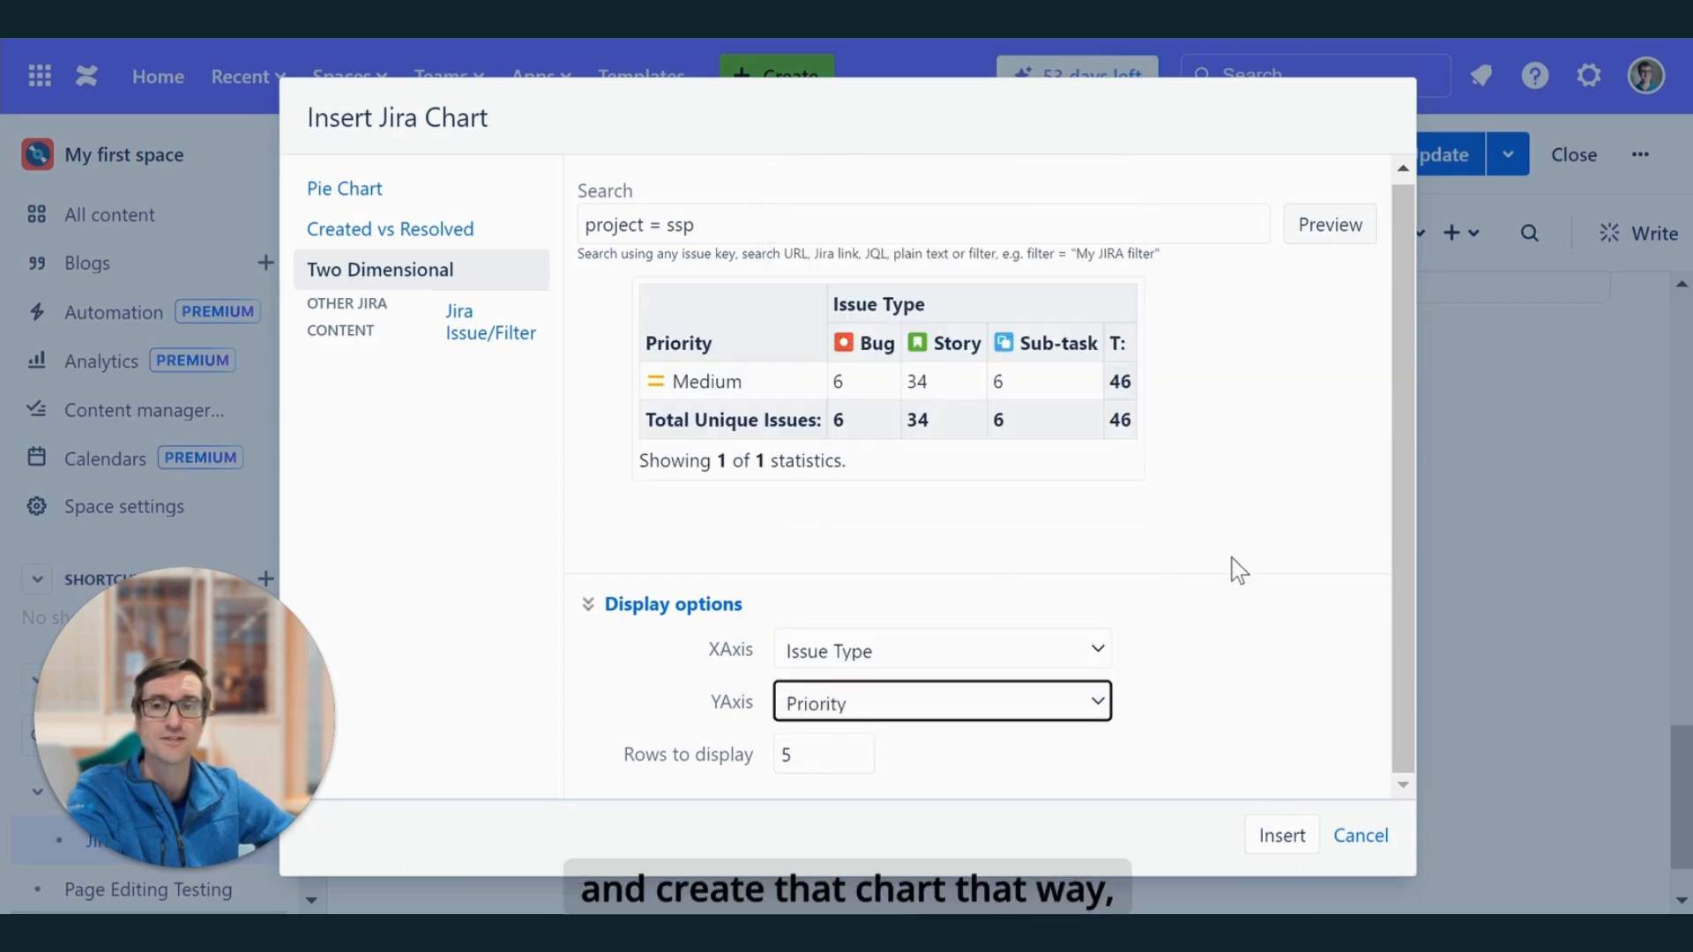
{"action": "left_click", "coordinate": [1282, 836]}
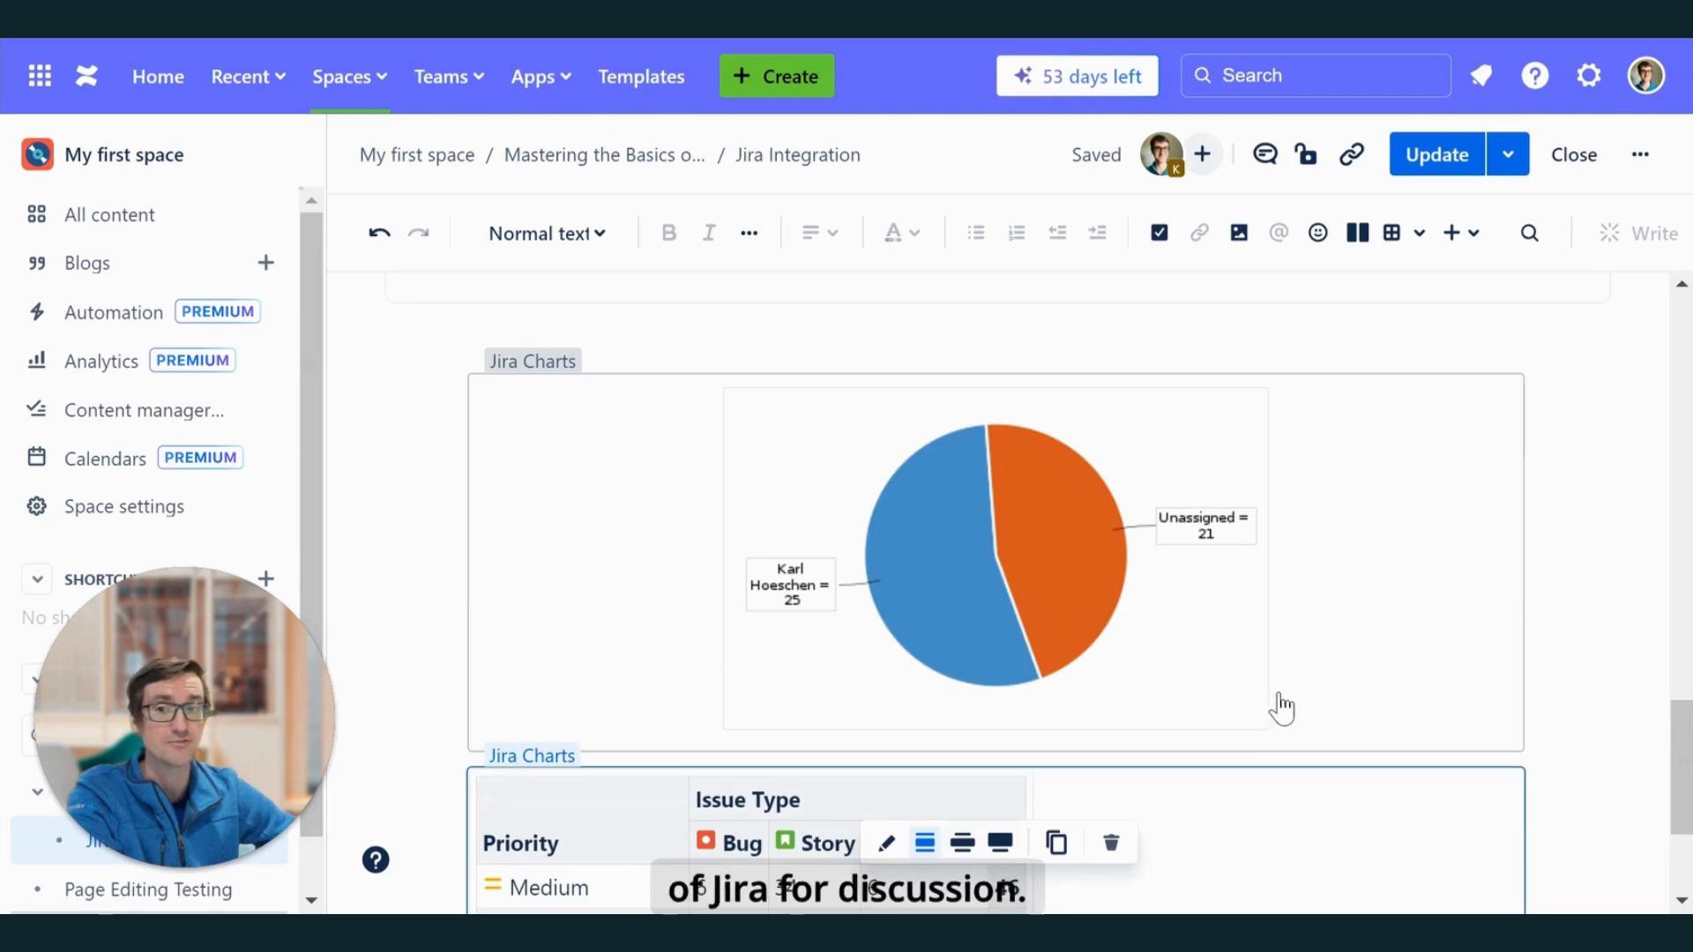
Step: Start inserting another element on the empty line below the two-dimensional chart
{"action": "scroll", "coordinate": [1280, 696], "scroll_direction": "down", "scroll_amount": 3}
{"action": "left_click", "coordinate": [1372, 849]}
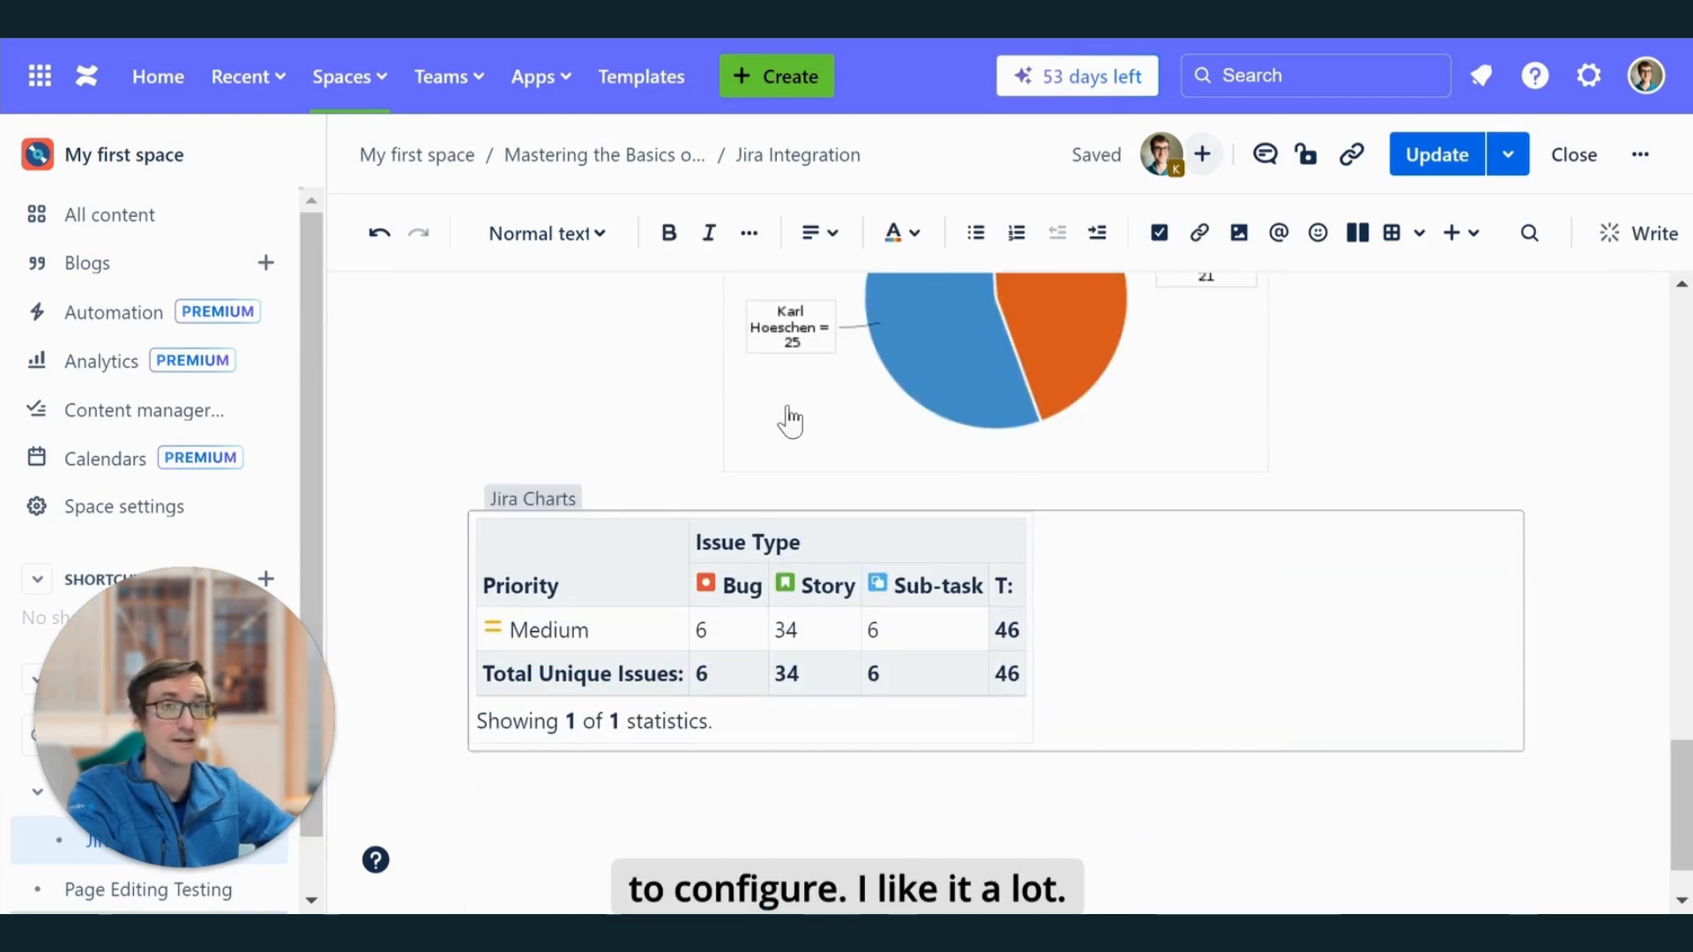
{"action": "type", "text": "/"}
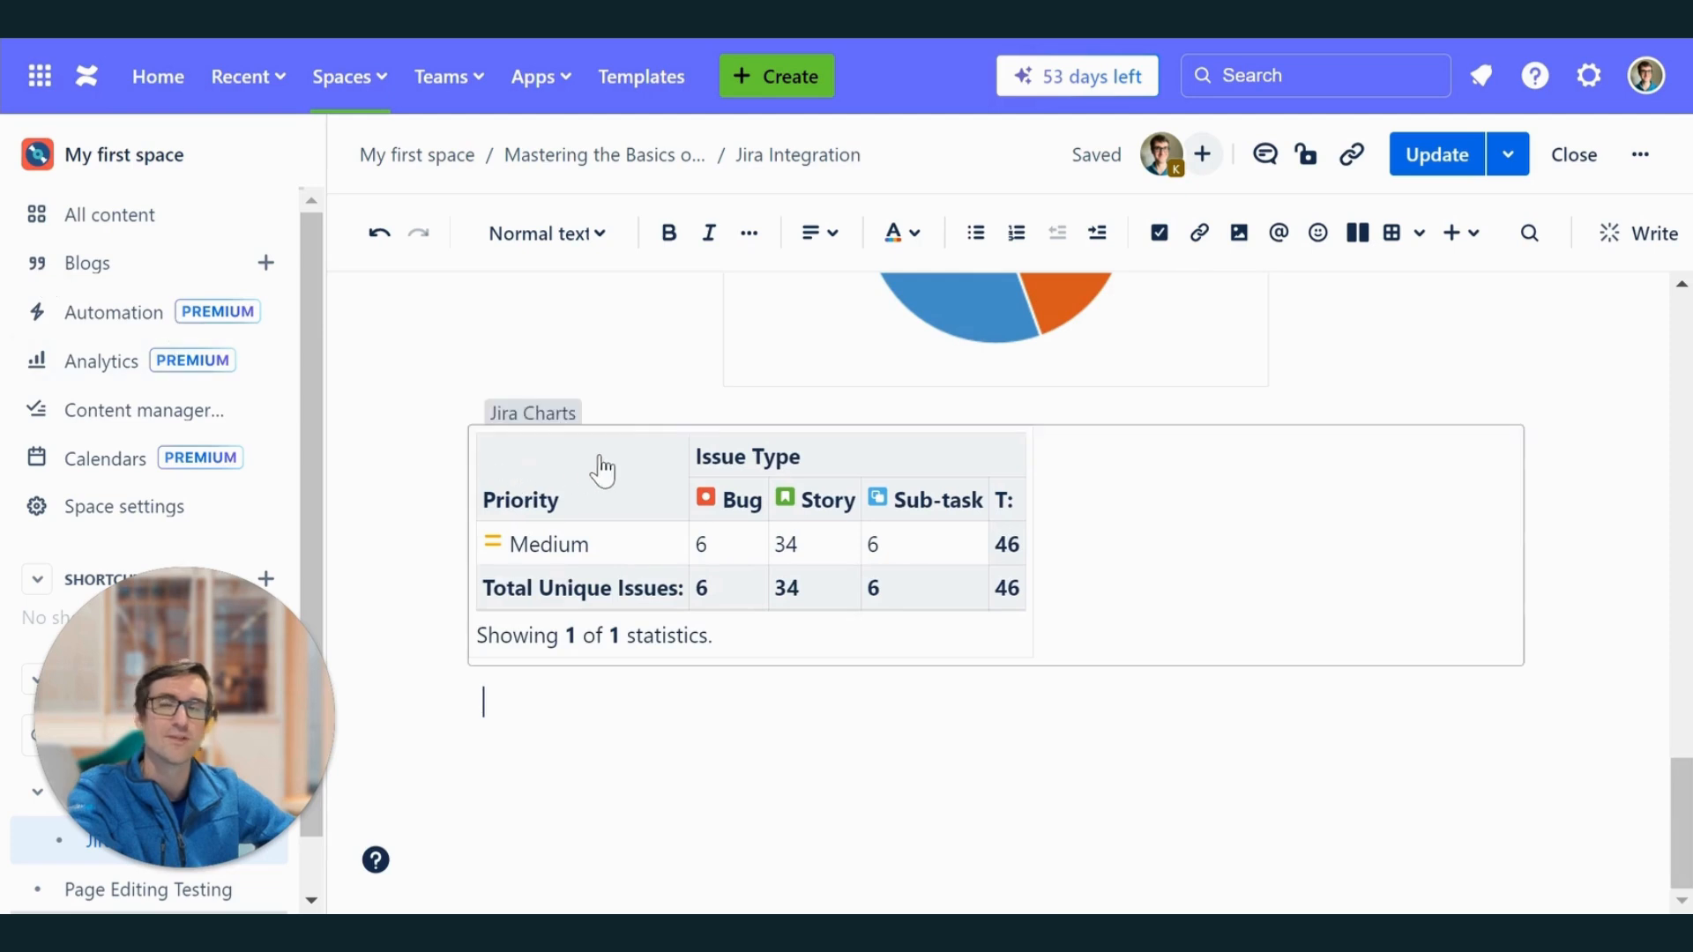